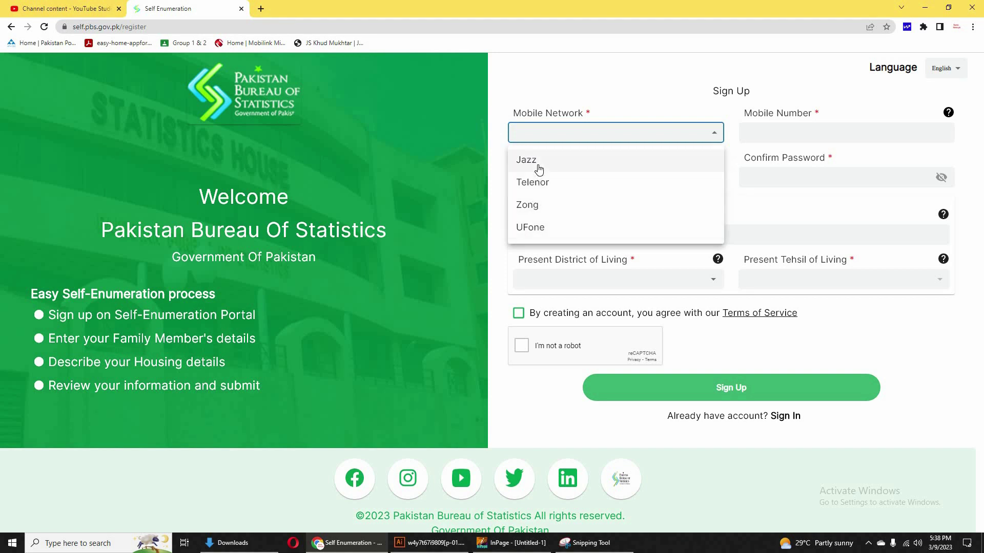
# Choose Jazz as the mobile network and enter the mobile number.
pyautogui.click(538, 169)
pyautogui.click(787, 137)
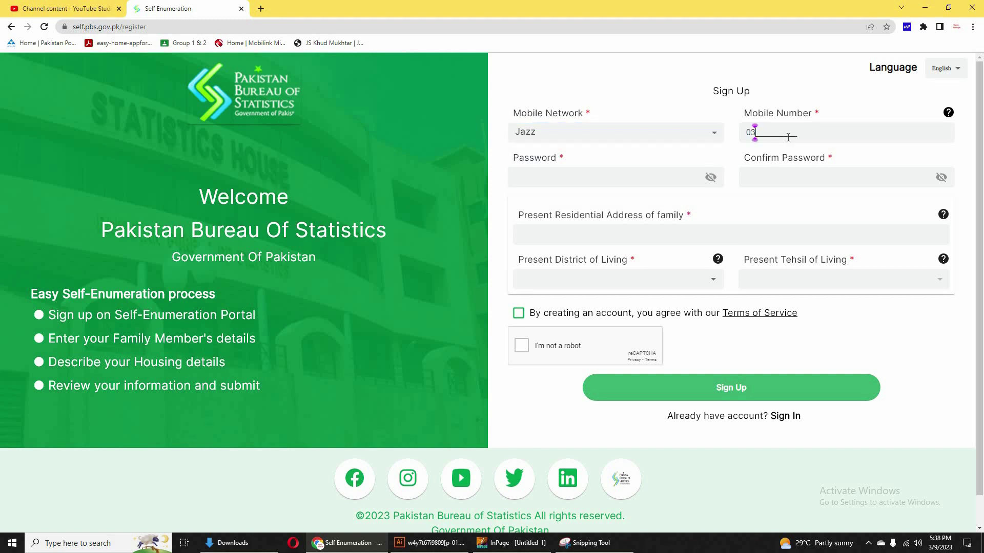
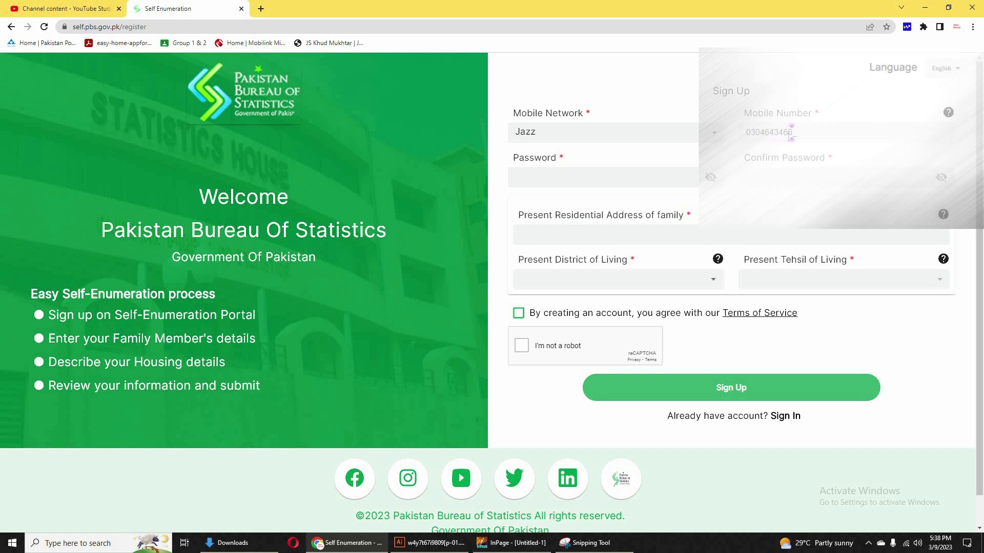
pyautogui.click(575, 137)
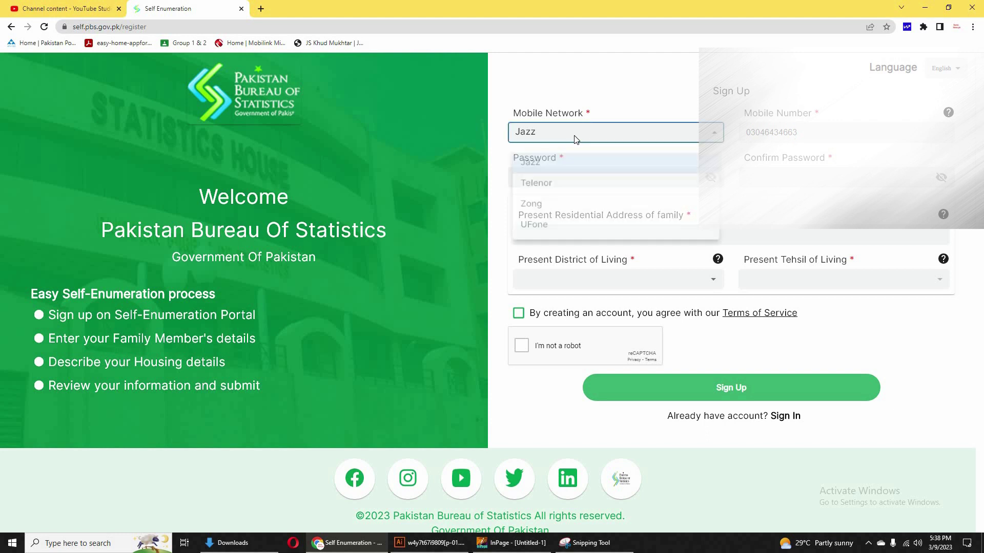
pyautogui.click(561, 163)
# Enter the account password and repeat it in Confirm Password.
pyautogui.click(550, 179)
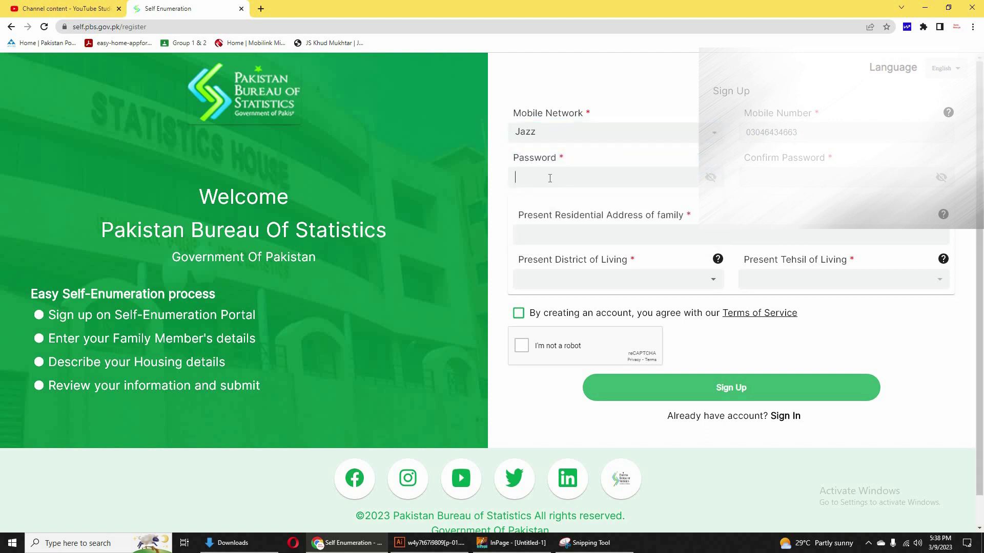
pyautogui.write('•••••')
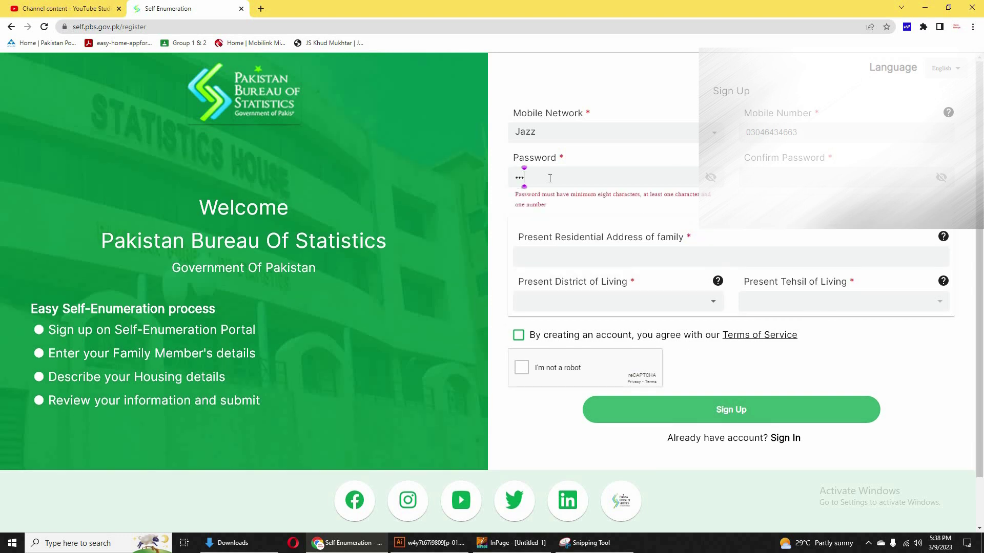
pyautogui.write('•••')
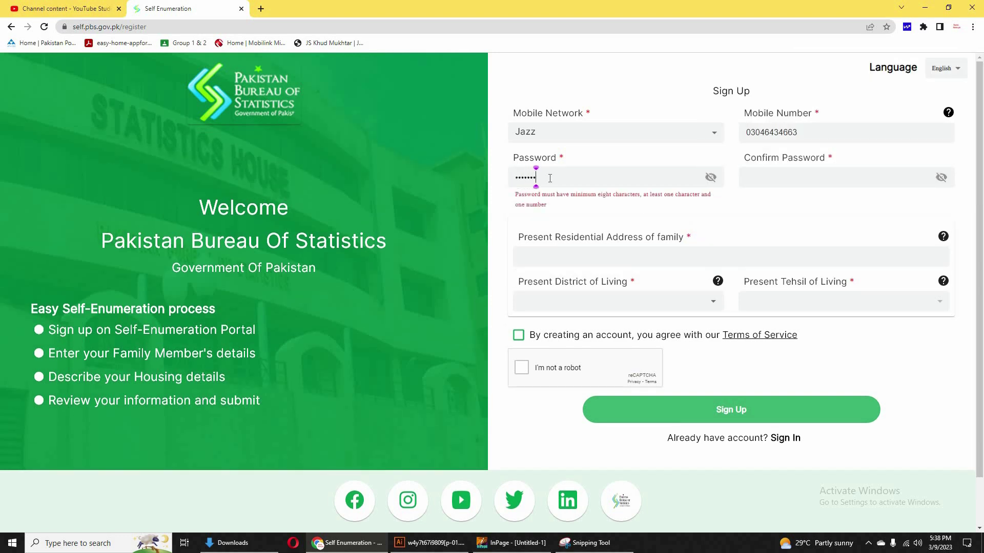
pyautogui.click(769, 180)
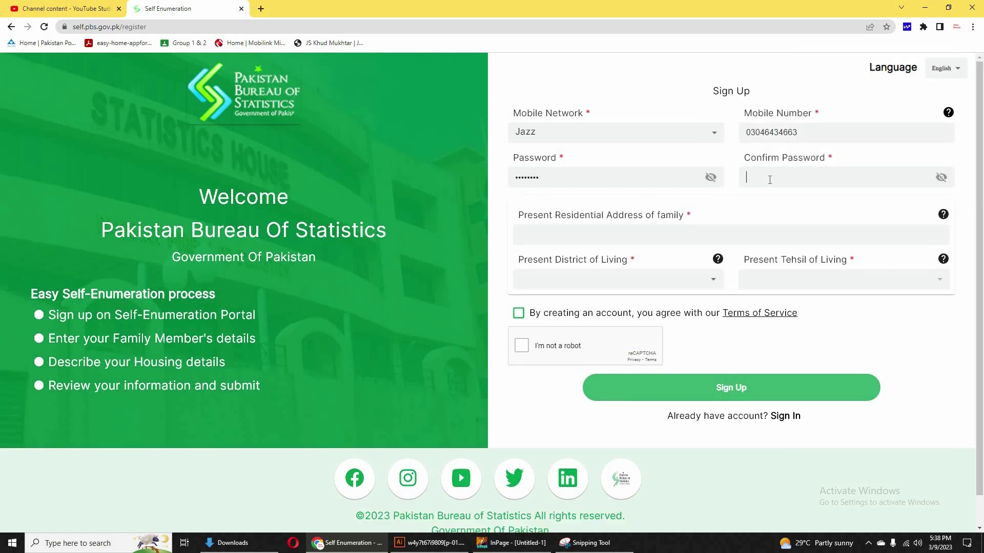
pyautogui.write('••••••••')
# Begin typing the family's address in Present Residential Address.
pyautogui.click(588, 232)
pyautogui.write('Hasa')
pyautogui.press('BackSpace')
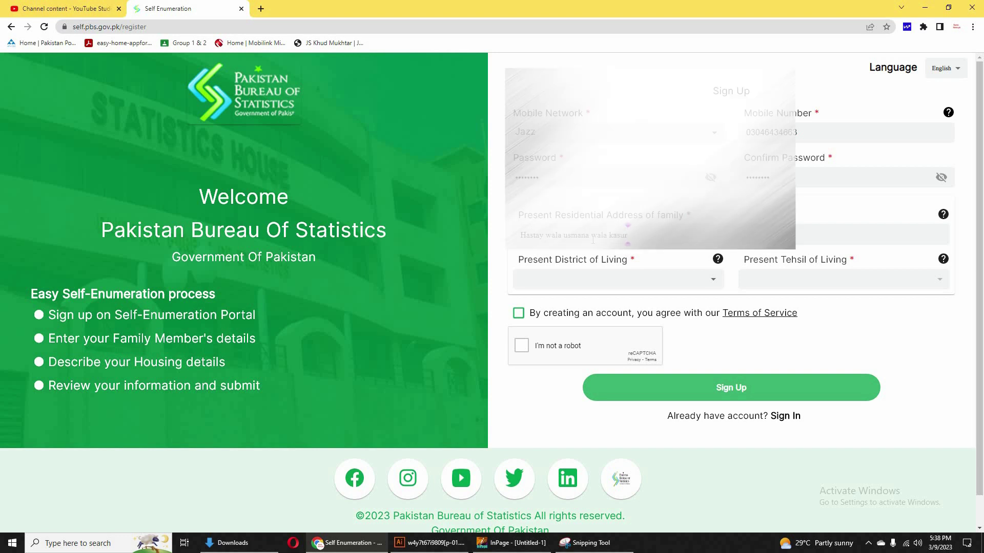
# Finish the residential address and set district and tehsil to KASUR DISTRICT and KASUR TEHSIL.
pyautogui.click(565, 280)
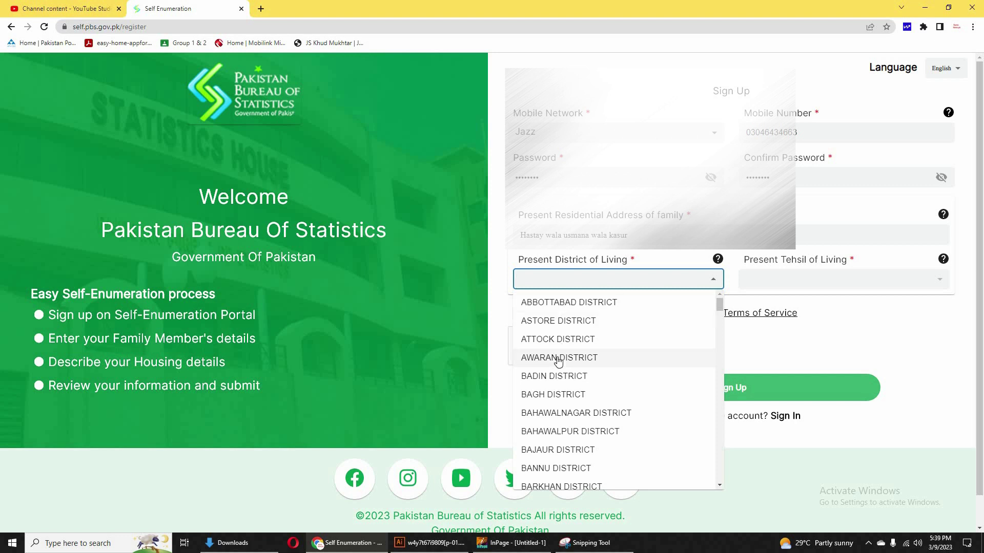
pyautogui.write('kas')
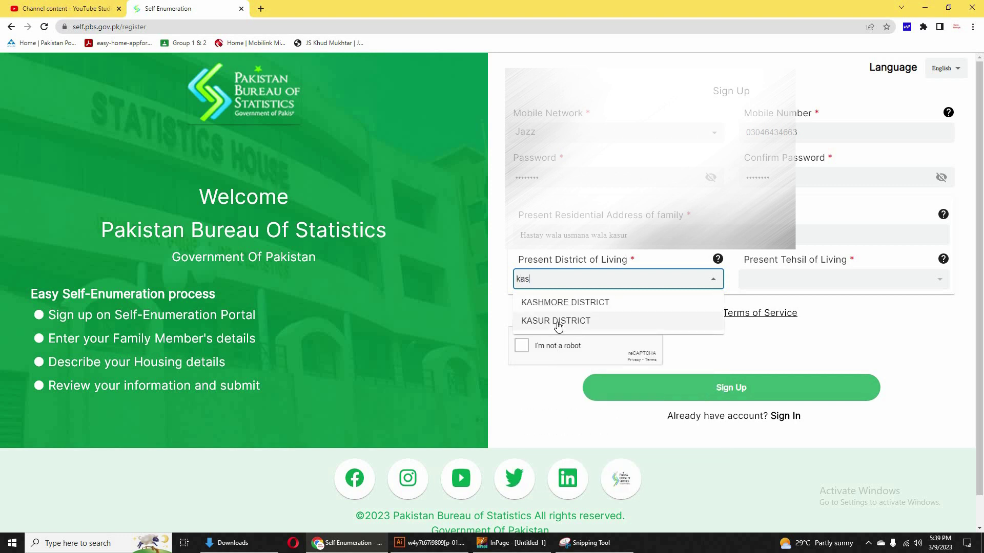
pyautogui.click(557, 323)
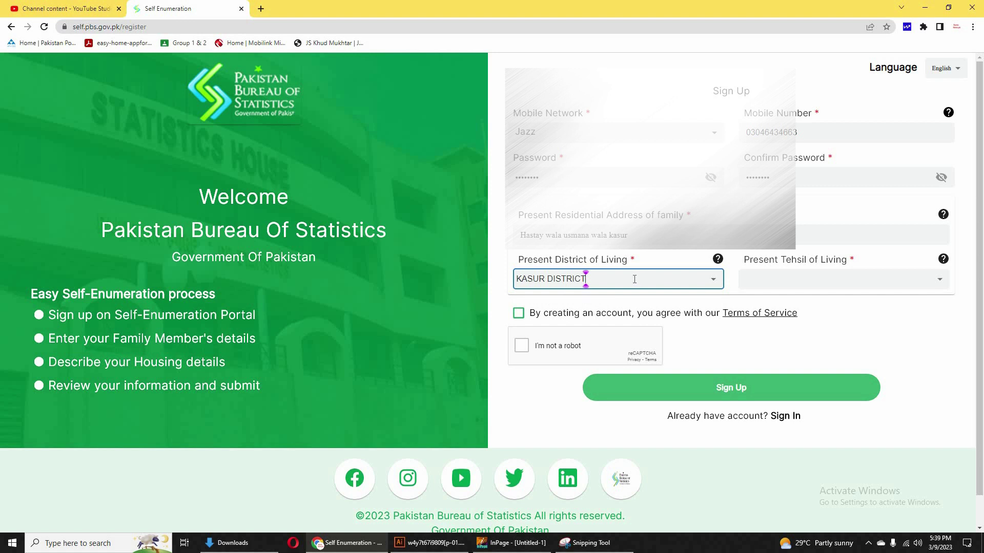
pyautogui.click(770, 278)
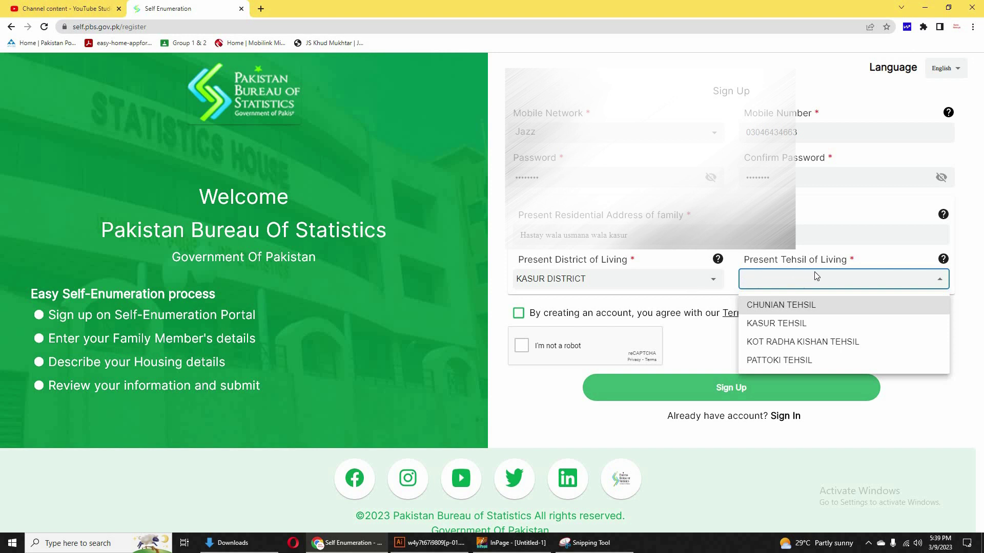
pyautogui.click(781, 327)
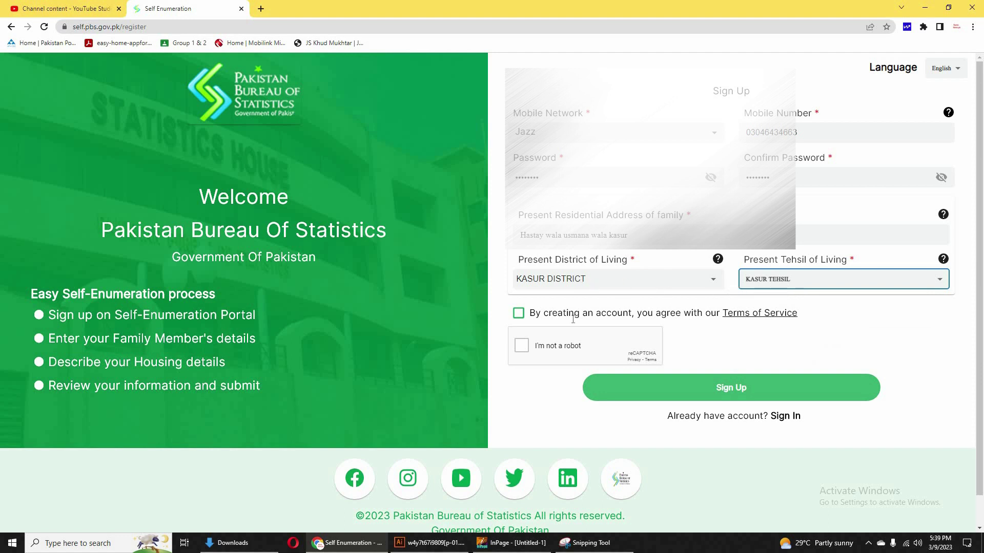
# Accept the Terms of Service, pass the reCAPTCHA and submit the sign-up.
pyautogui.click(519, 315)
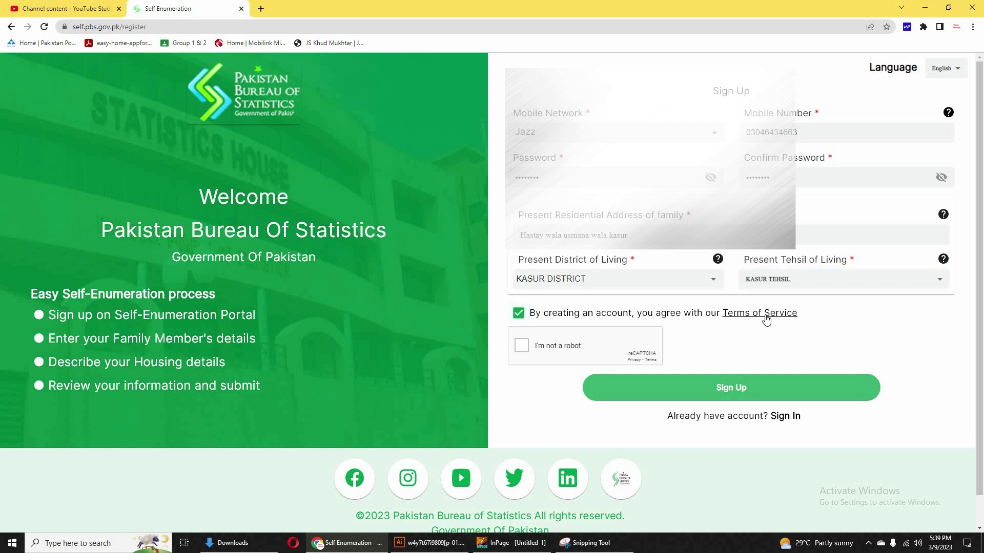
pyautogui.click(522, 345)
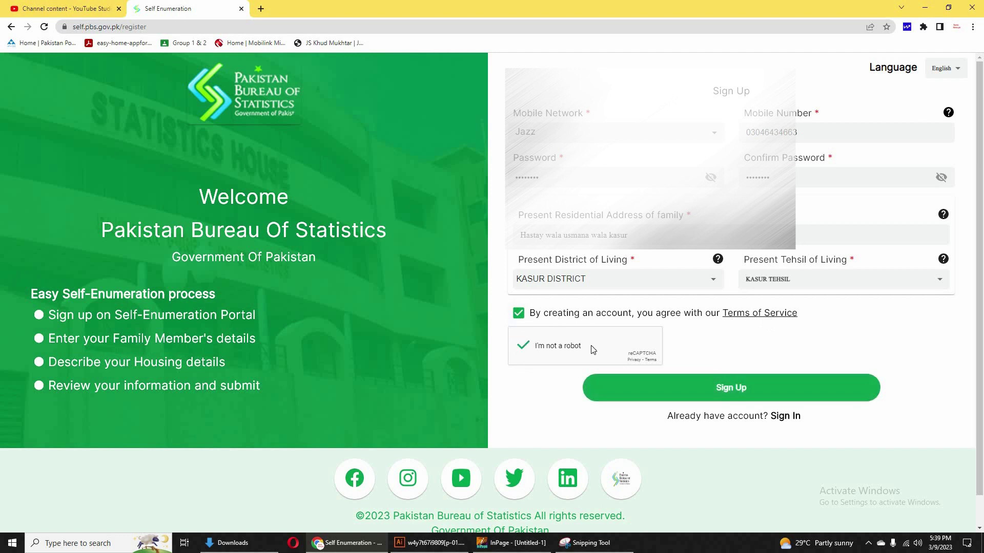
pyautogui.click(751, 392)
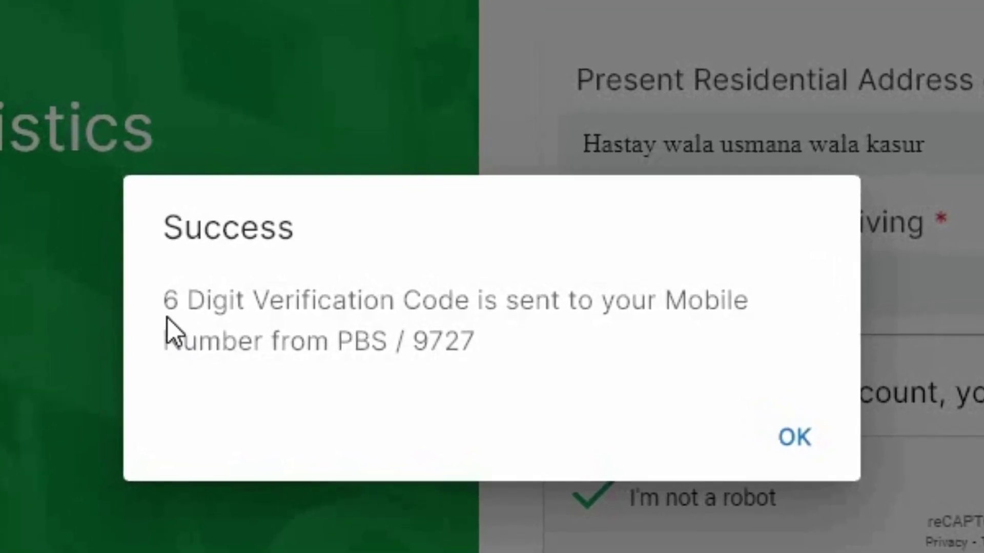
# Read the code-sent Success message and acknowledge it with OK.
pyautogui.moveTo(172, 299); pyautogui.dragTo(519, 301)
pyautogui.moveTo(542, 348); pyautogui.dragTo(530, 360)
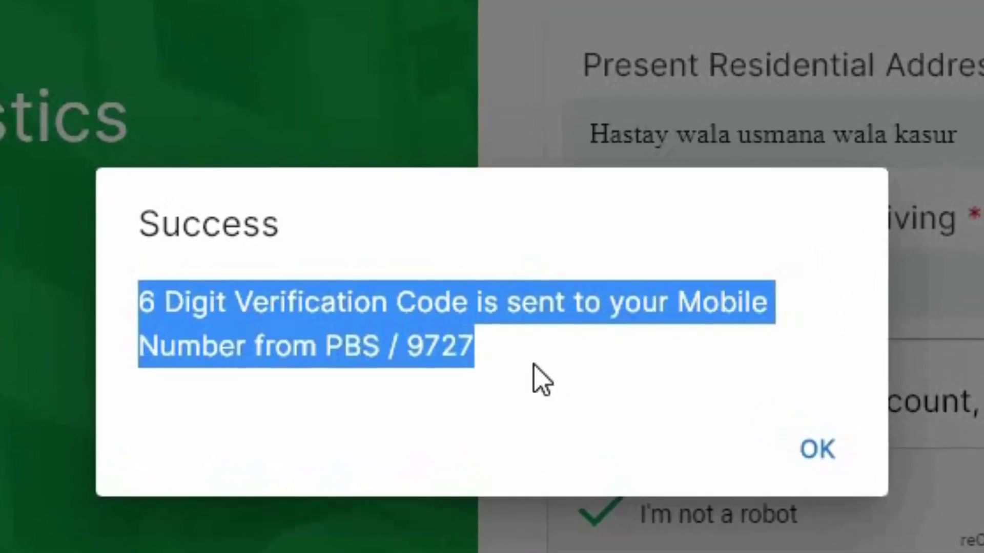
pyautogui.click(530, 361)
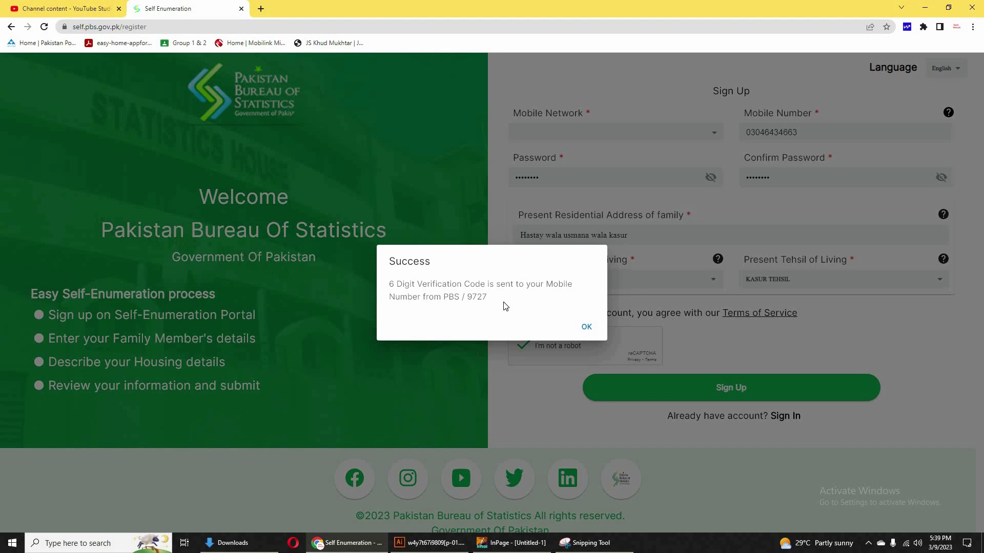
pyautogui.click(586, 328)
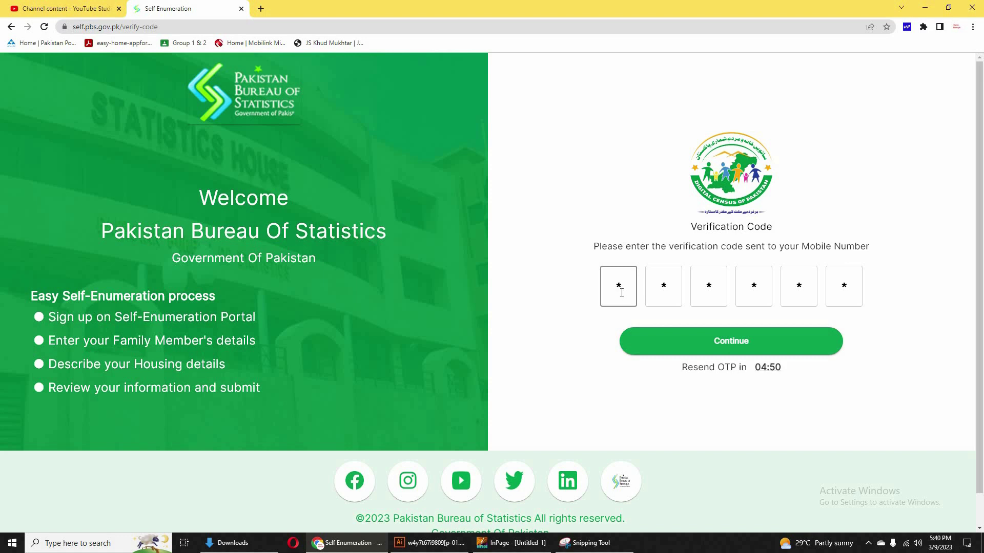
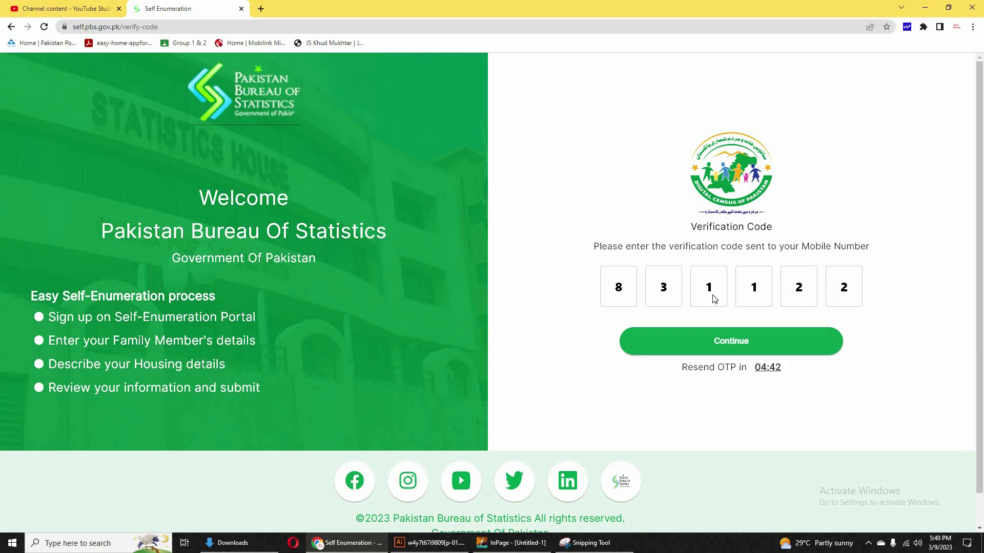
# Enter the texted six-digit verification code, continue, and acknowledge the account-verified message.
pyautogui.click(733, 342)
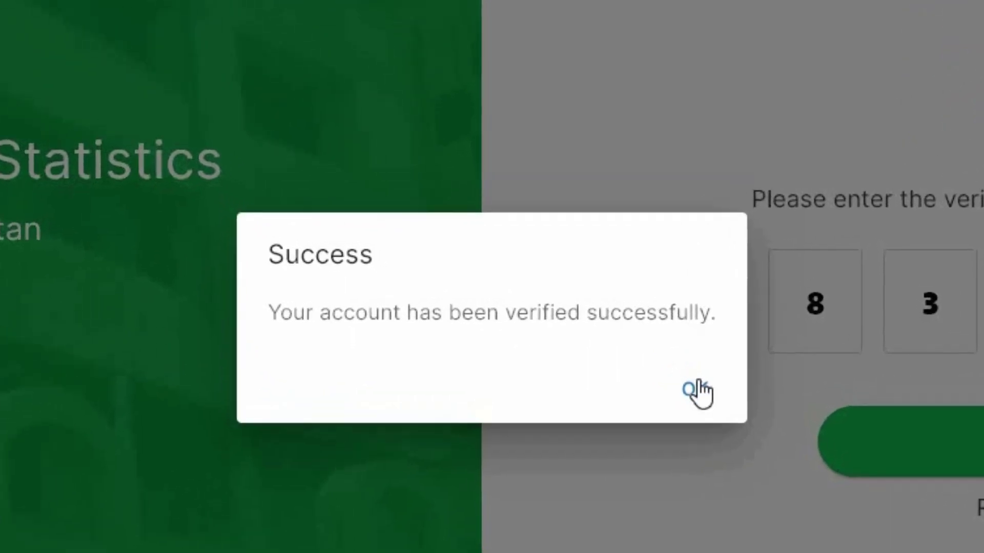
pyautogui.click(657, 368)
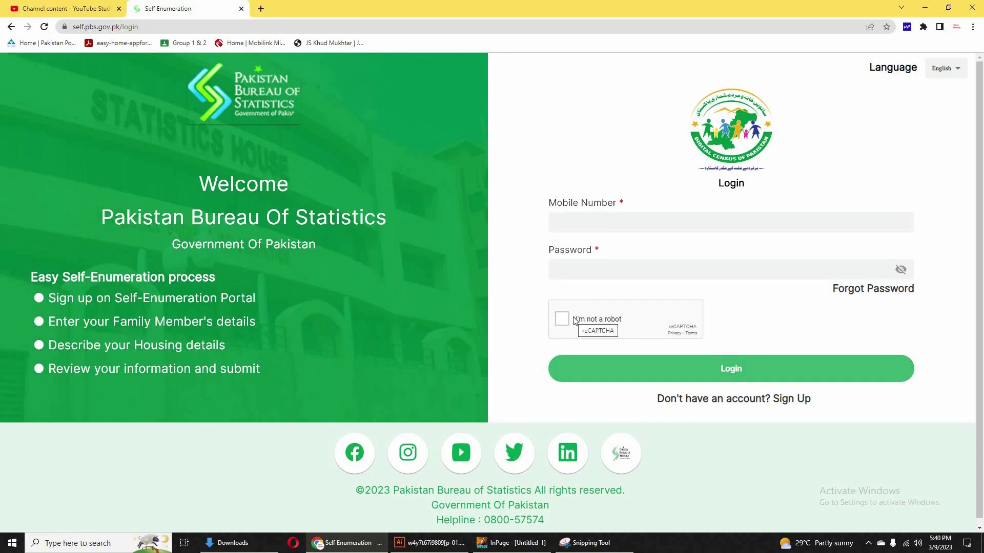
# Log in with the registered mobile number and password after the reCAPTCHA check.
pyautogui.click(586, 222)
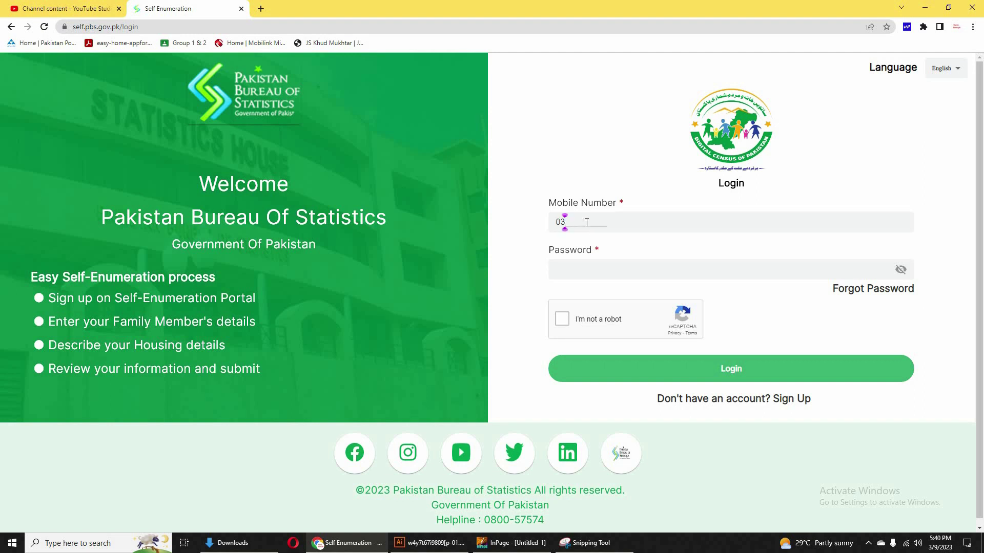
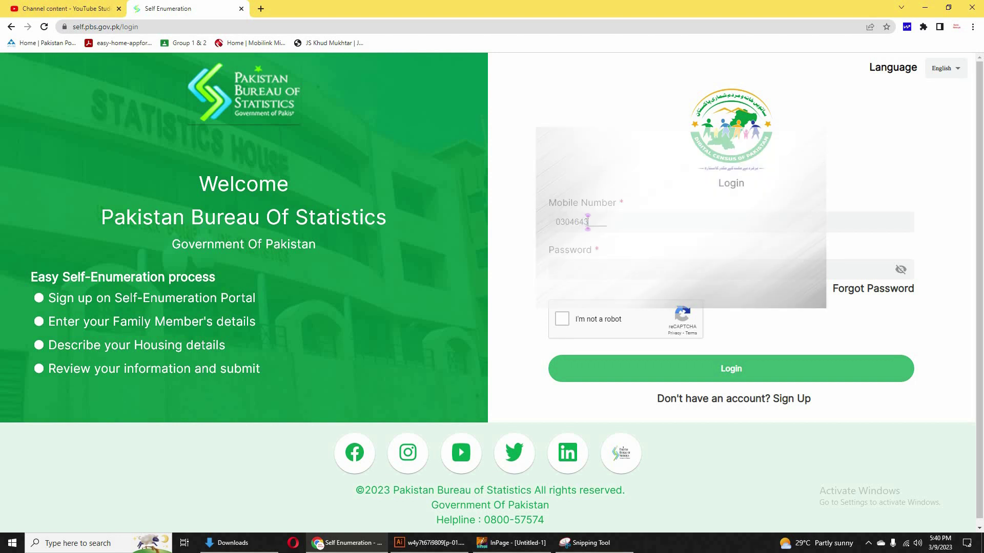
pyautogui.click(594, 272)
pyautogui.write('********')
pyautogui.click(562, 321)
pyautogui.click(742, 367)
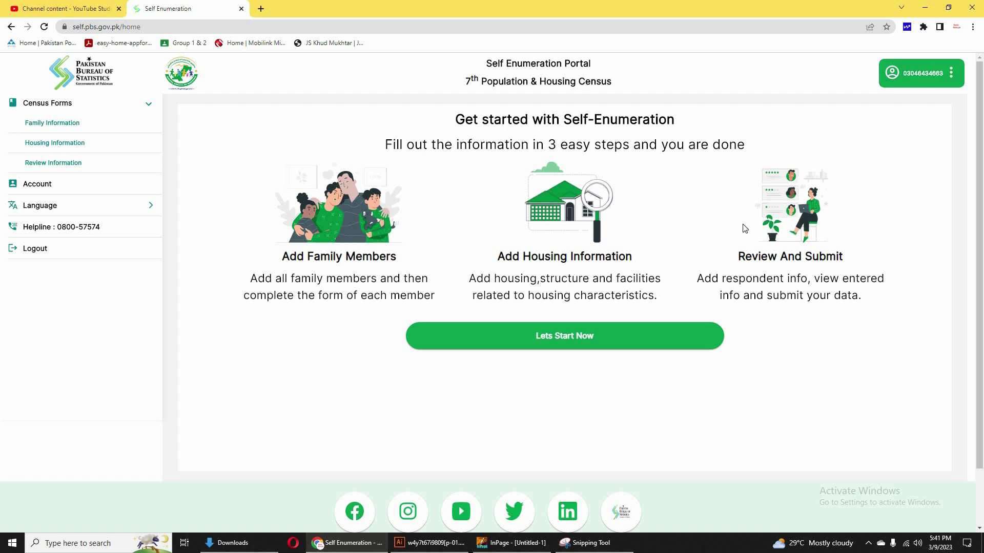
# Start the Family Information form and enter the household head's name.
pyautogui.click(561, 348)
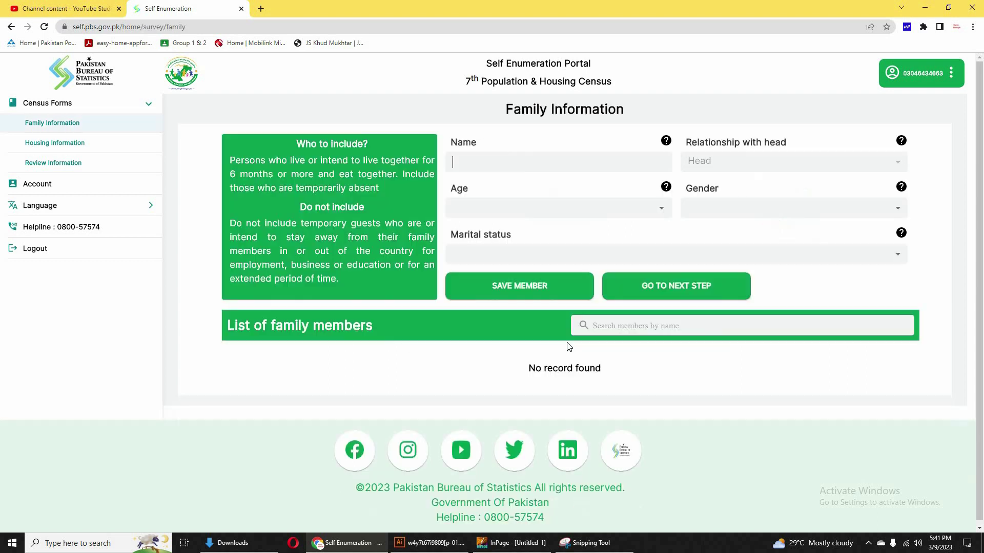
pyautogui.click(473, 169)
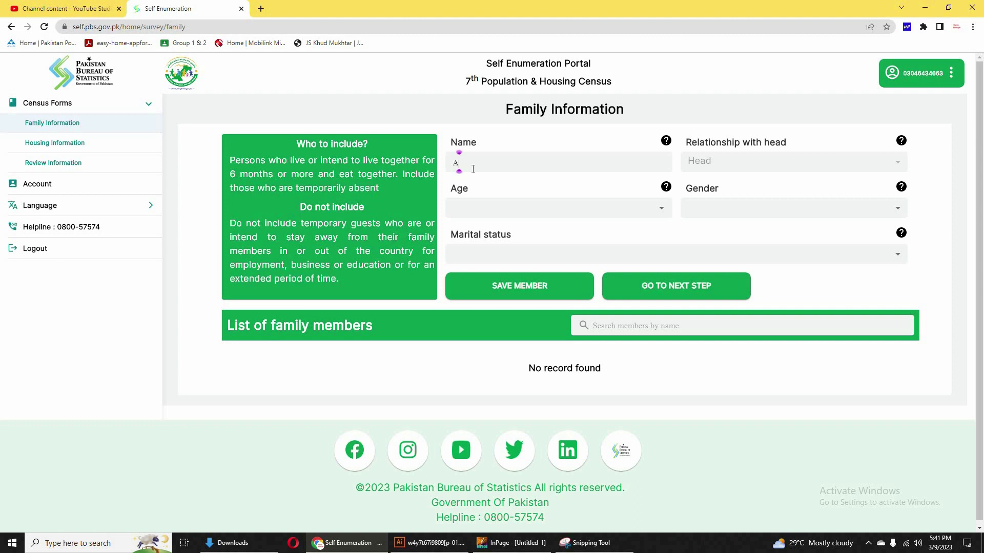
pyautogui.write('ra')
pyautogui.write('f')
# Record the head as age 30, Male, Married and save the member.
pyautogui.click(491, 215)
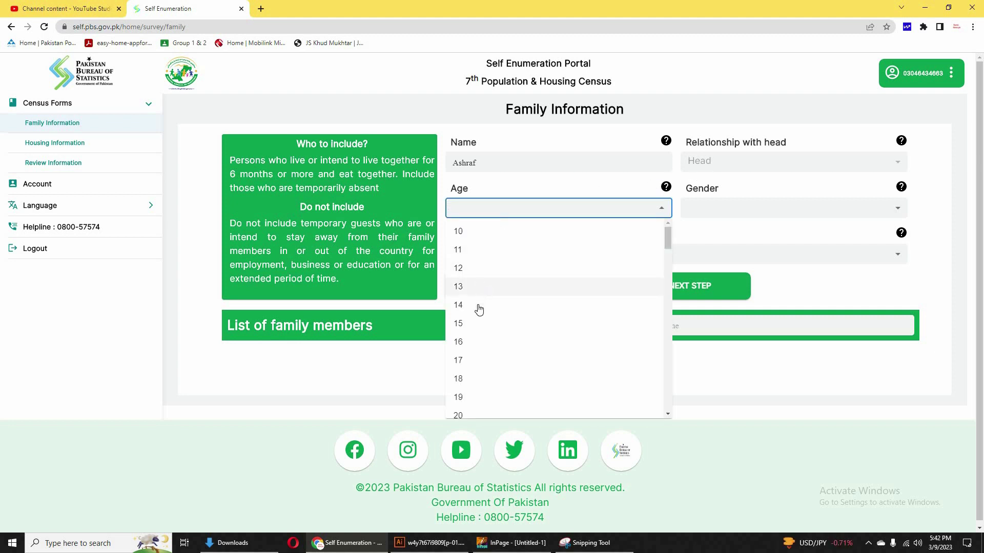
pyautogui.scroll(-2, 481, 357)
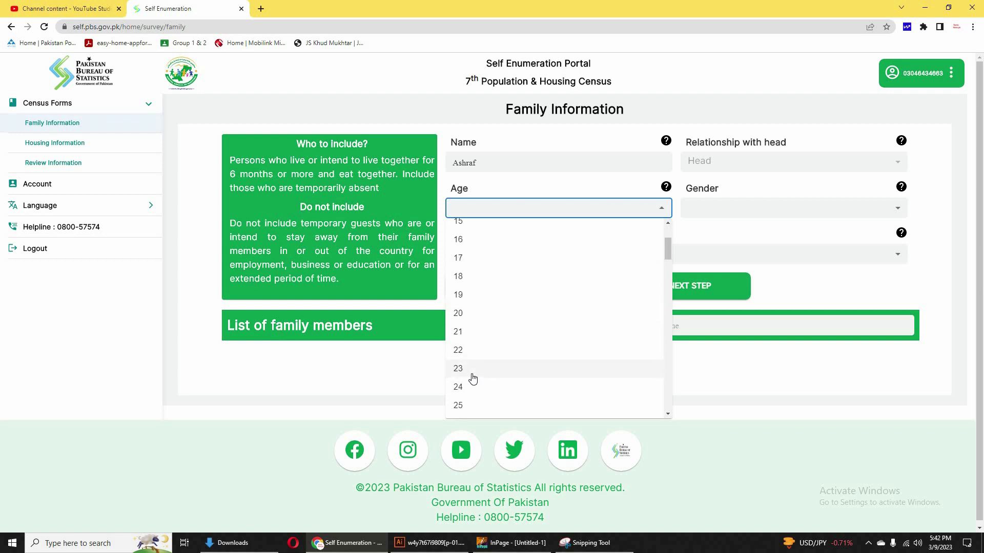
pyautogui.scroll(-3, 475, 374)
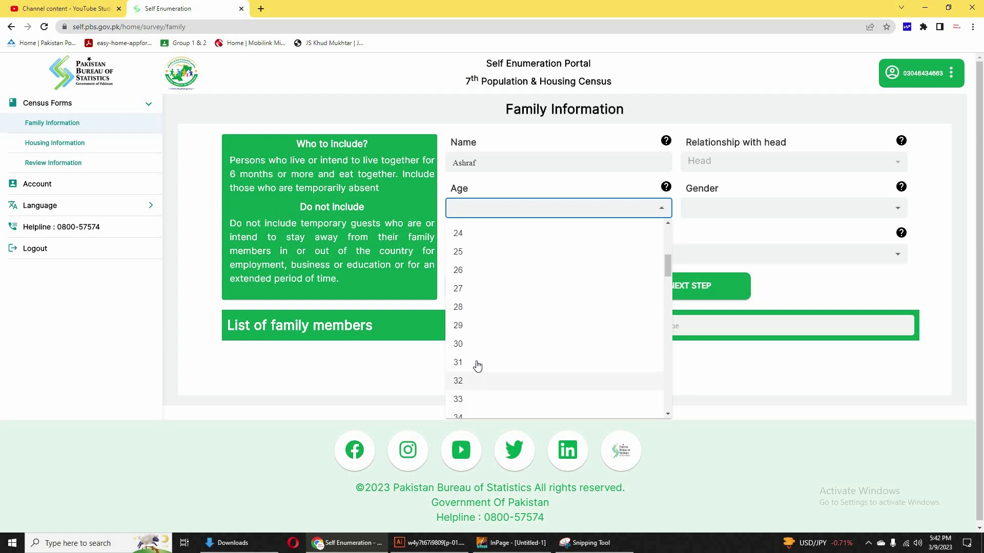
pyautogui.click(468, 345)
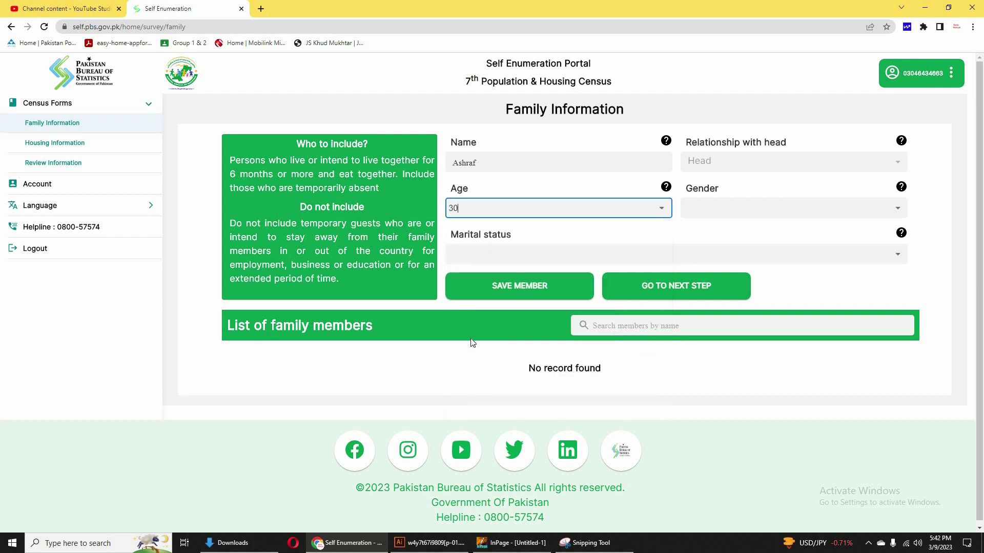
pyautogui.click(706, 212)
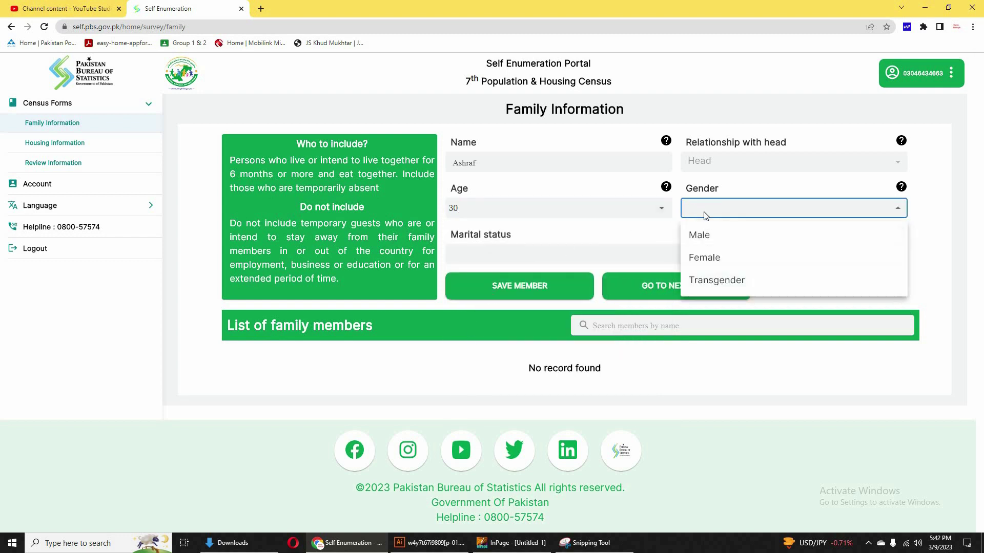
pyautogui.click(710, 237)
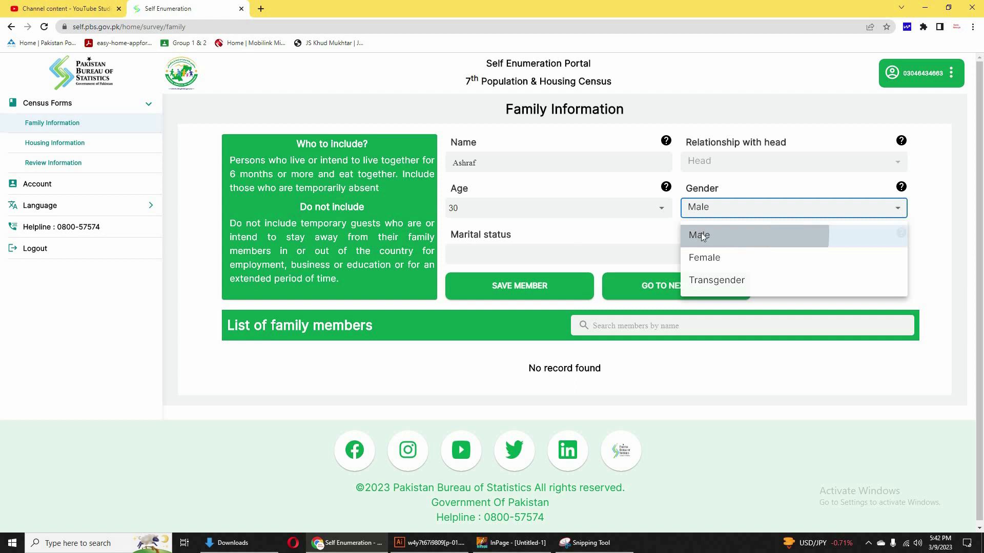
pyautogui.click(488, 254)
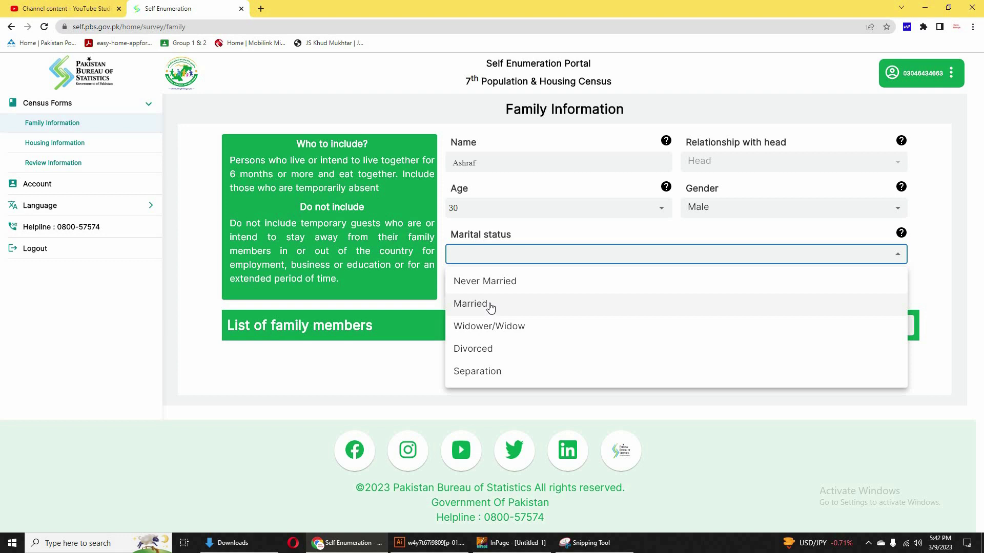
pyautogui.click(490, 305)
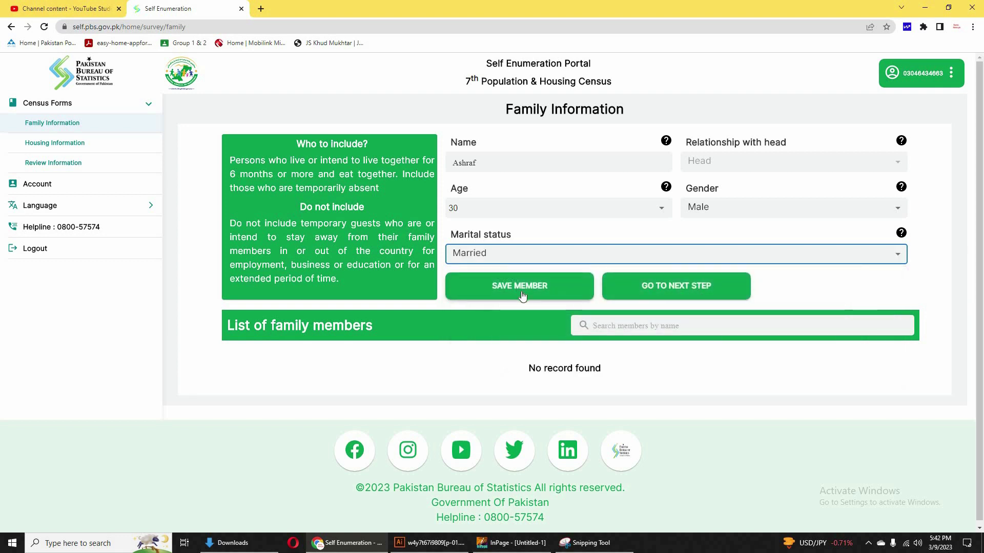
pyautogui.click(534, 287)
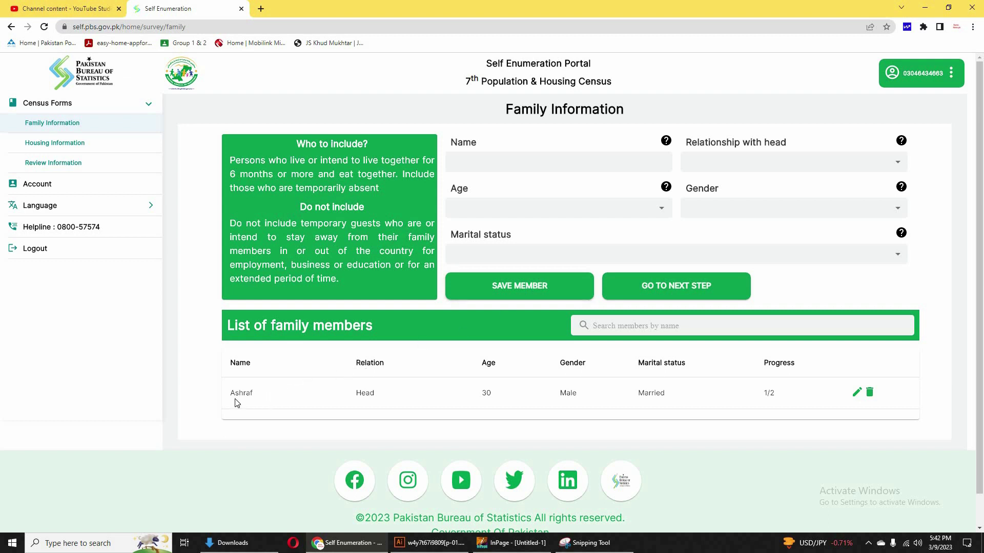
pyautogui.moveTo(253, 404); pyautogui.dragTo(490, 406)
# Enter the second member's name with relationship Son/Daughter.
pyautogui.click(693, 435)
pyautogui.doubleClick(258, 397)
pyautogui.click(476, 159)
pyautogui.write('saleem')
pyautogui.click(710, 167)
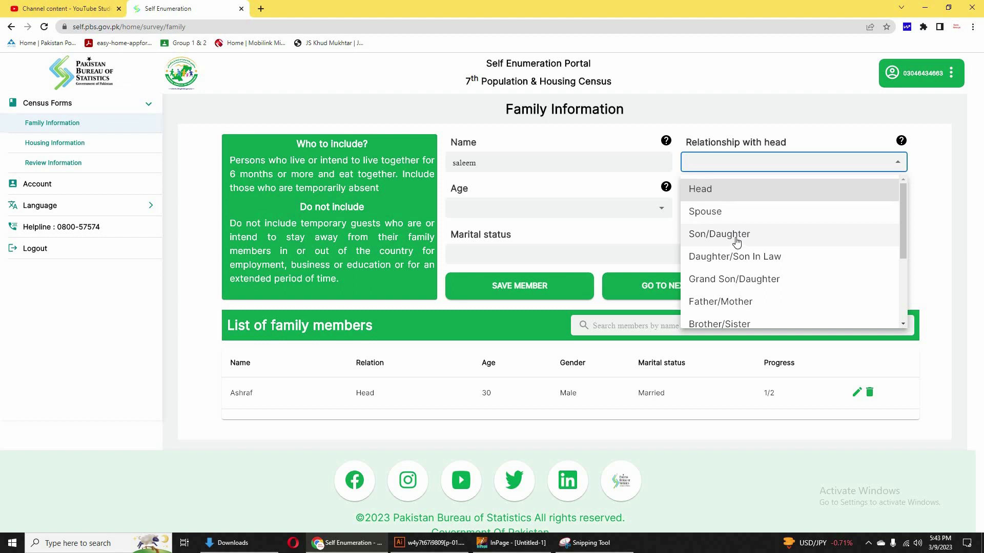
pyautogui.click(736, 238)
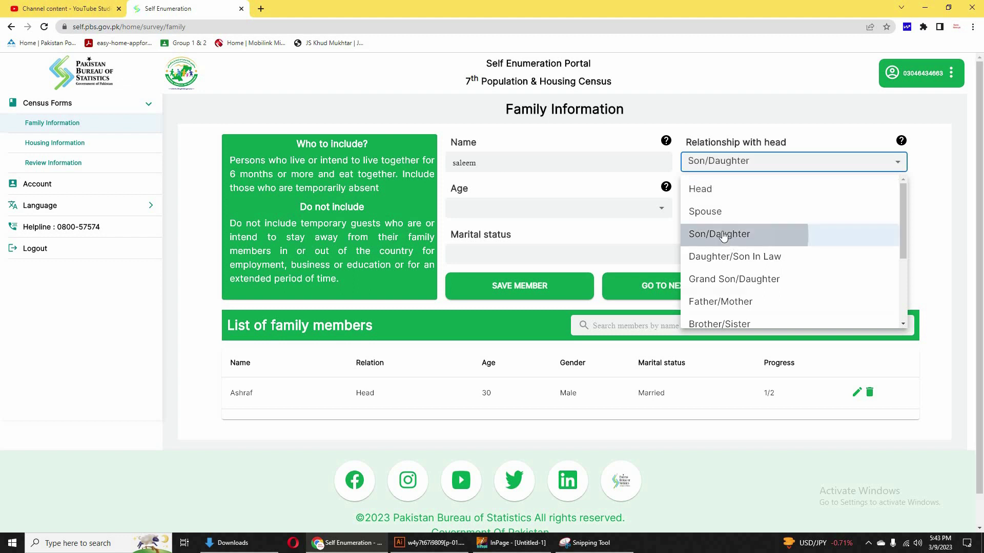
# Set the son's age to 7, Male, Never Married, and save him.
pyautogui.click(490, 211)
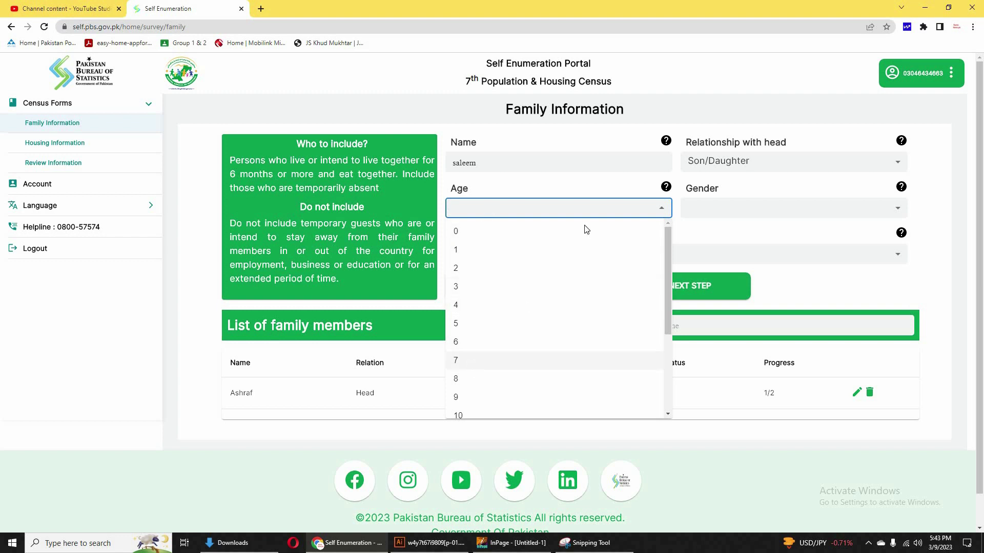
pyautogui.press('Return')
pyautogui.click(728, 215)
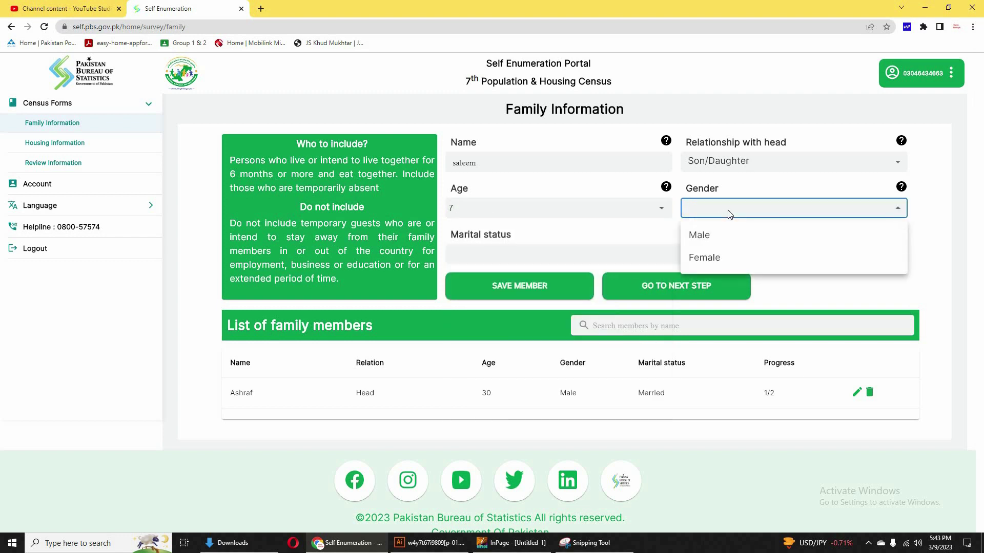
pyautogui.click(715, 237)
pyautogui.click(504, 256)
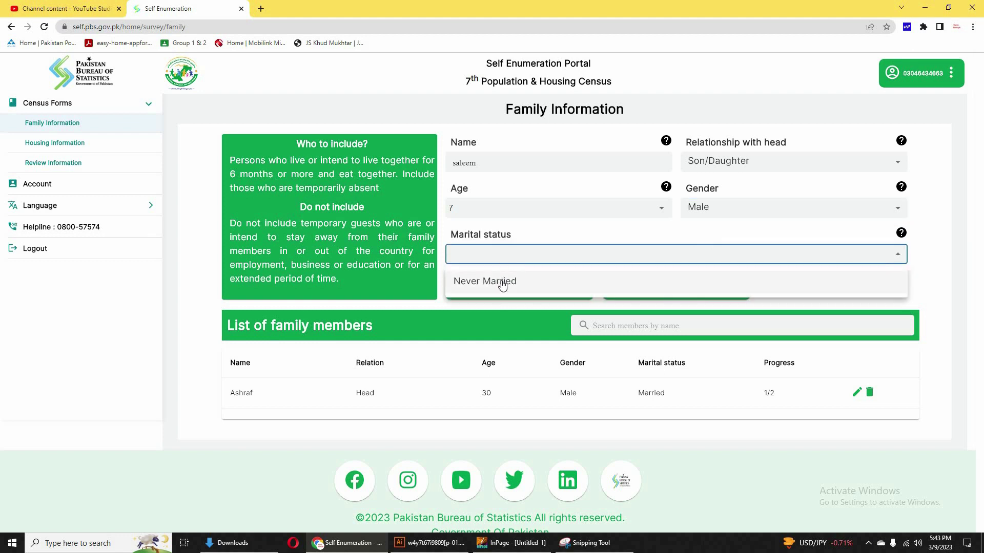
pyautogui.click(502, 285)
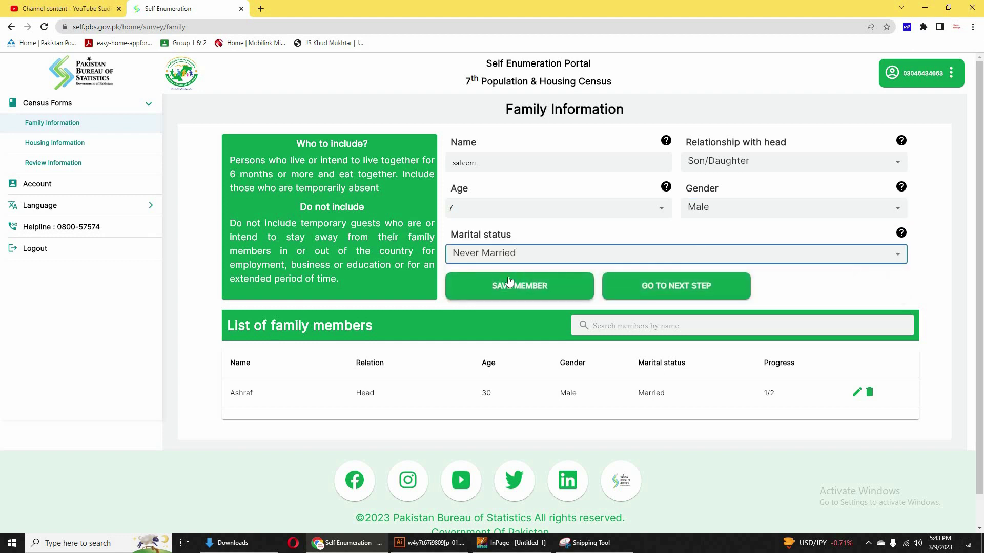
pyautogui.click(507, 285)
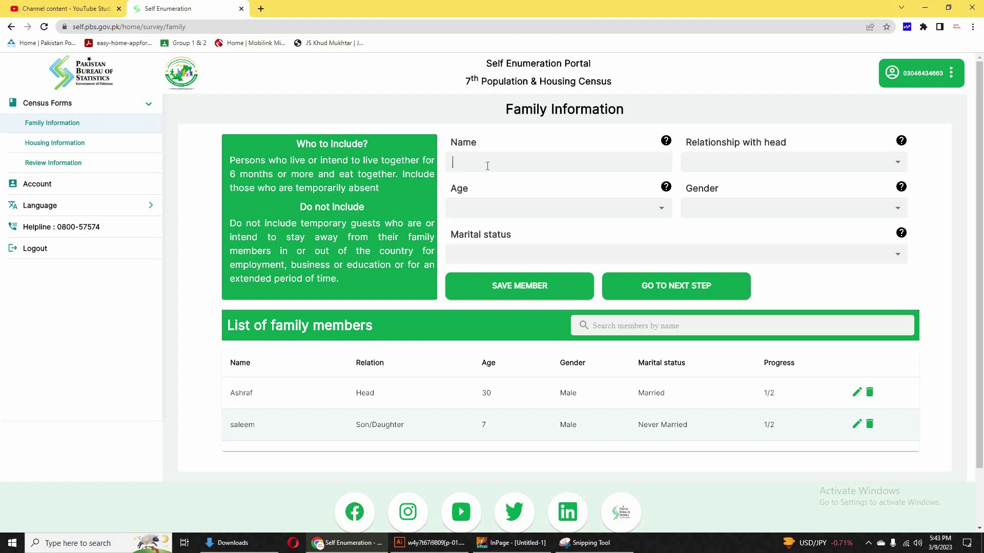
# Add the daughter by name as Son/Daughter, age 13, Female, Never Married, and save.
pyautogui.write('Farah')
pyautogui.click(761, 164)
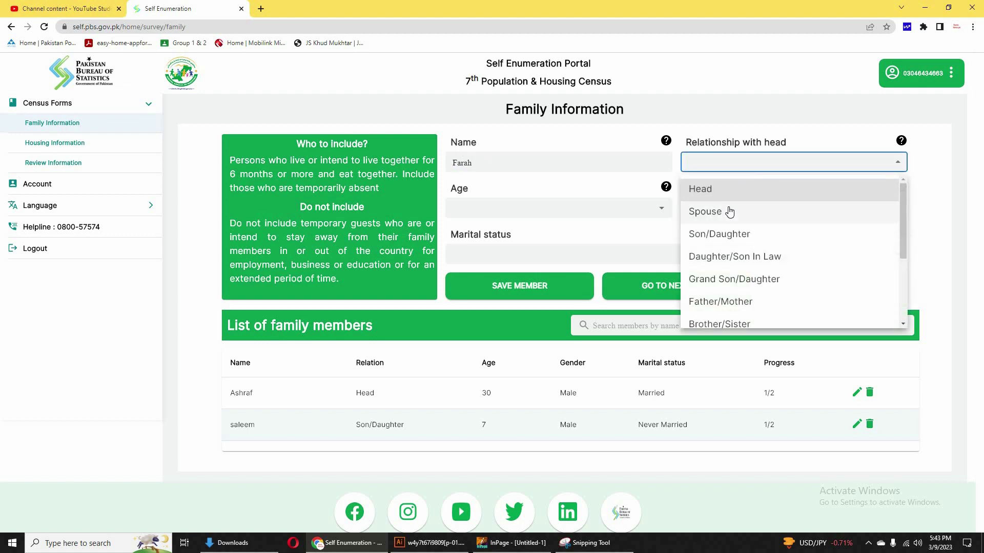
pyautogui.click(737, 244)
pyautogui.click(520, 208)
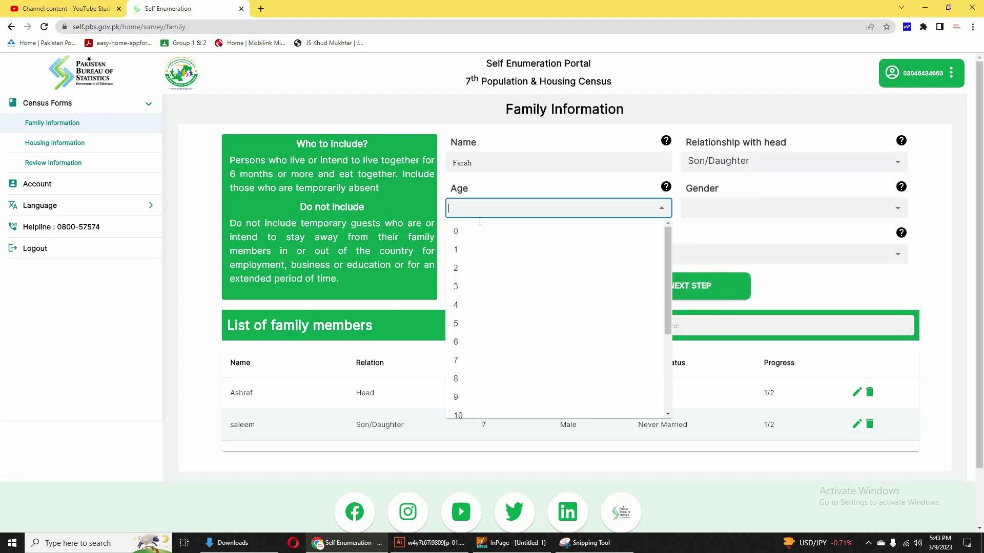
pyautogui.scroll(-3, 471, 381)
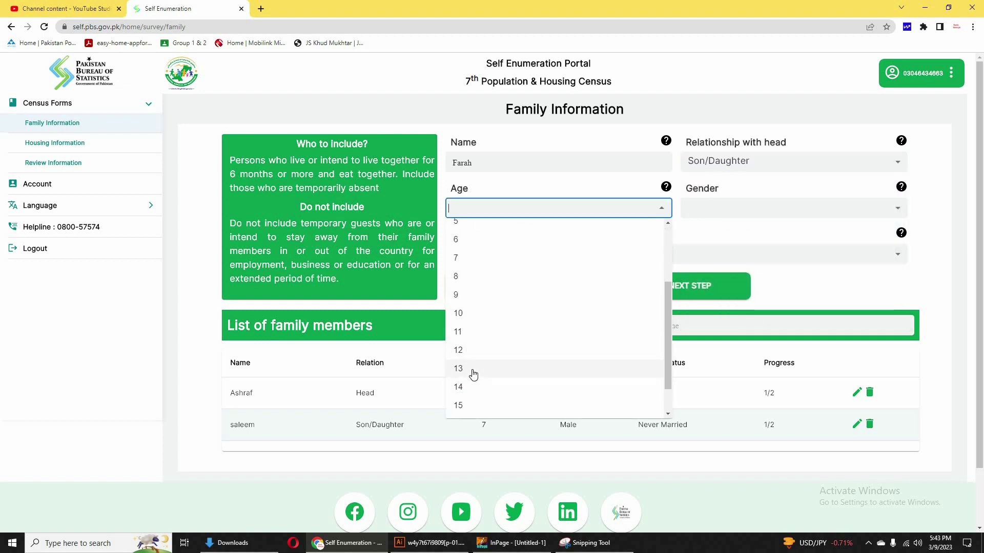
pyautogui.click(471, 373)
pyautogui.click(725, 205)
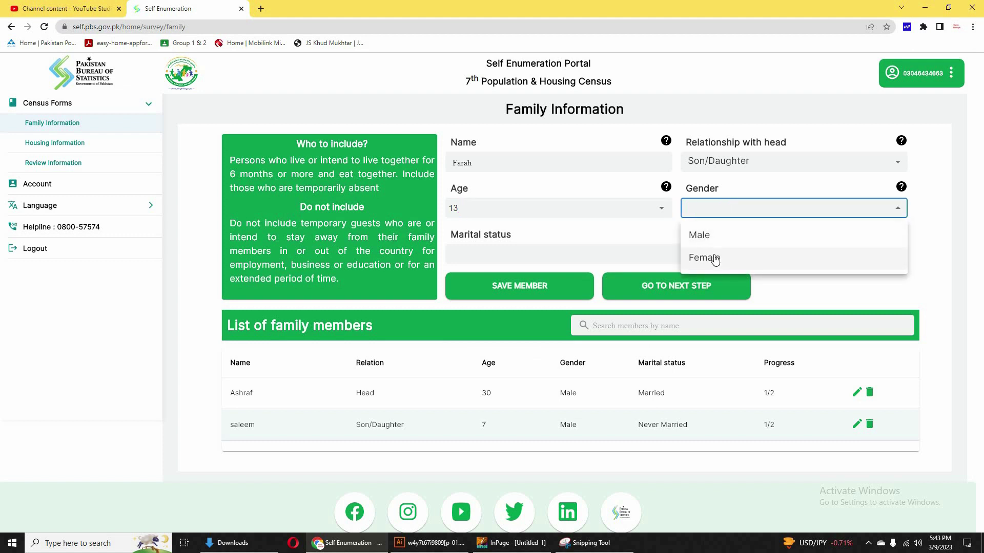
pyautogui.click(715, 259)
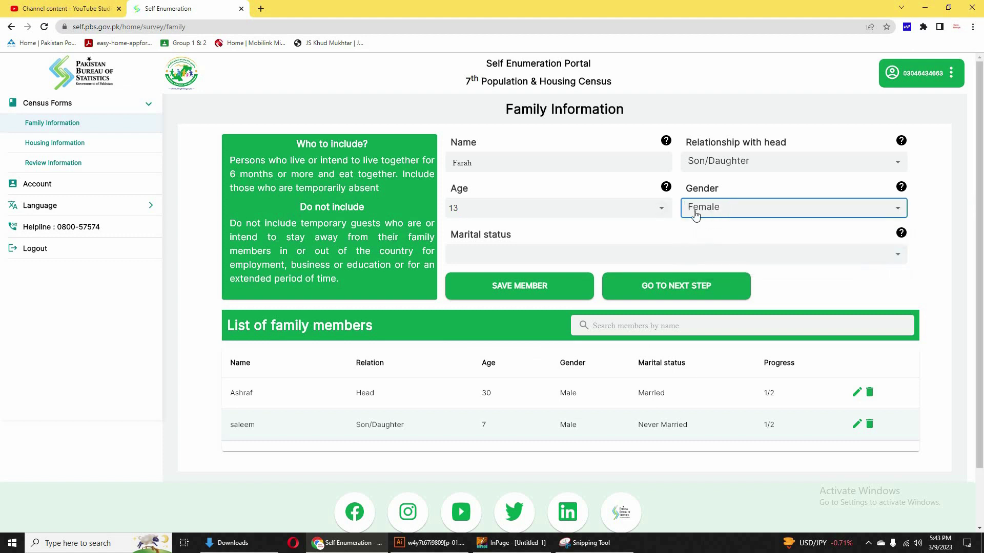
pyautogui.click(491, 260)
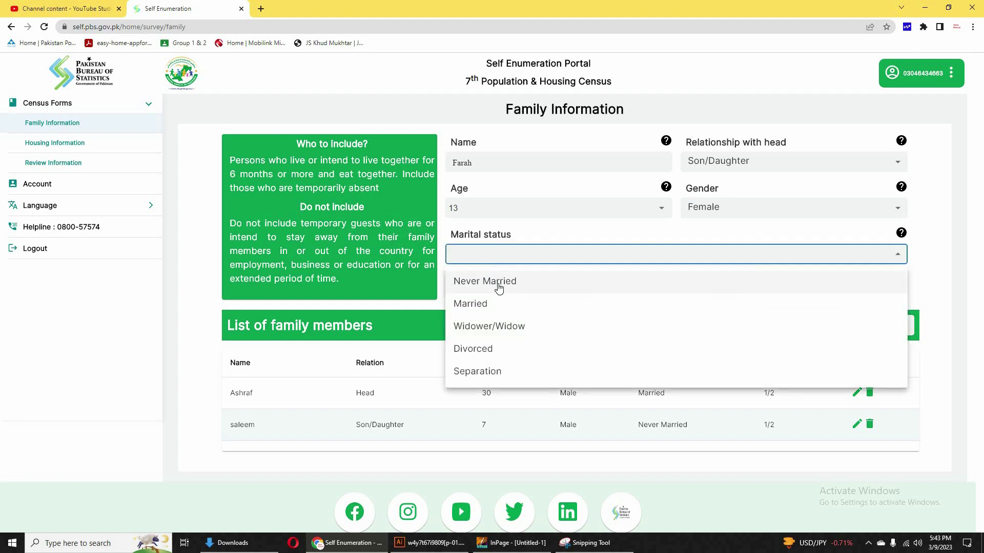
pyautogui.click(498, 287)
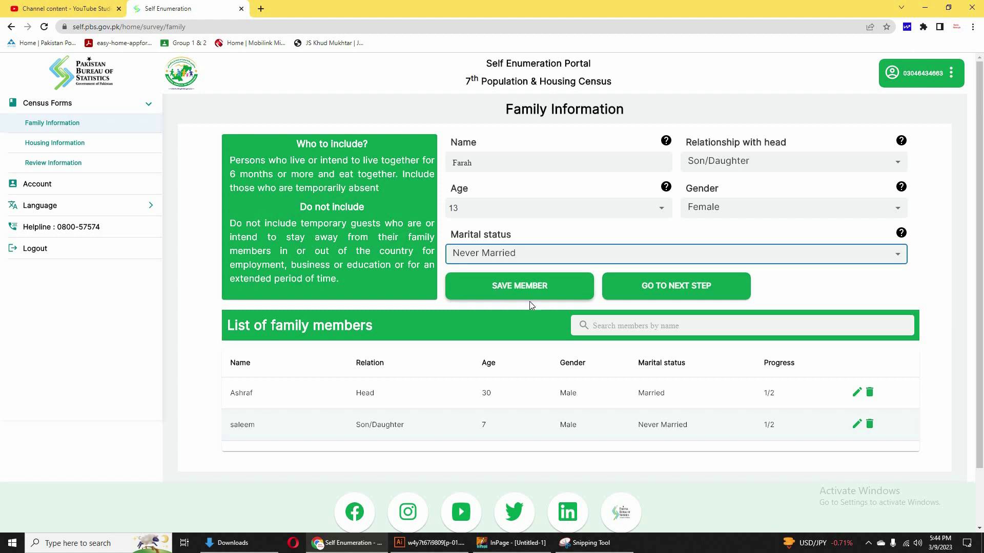
pyautogui.click(521, 288)
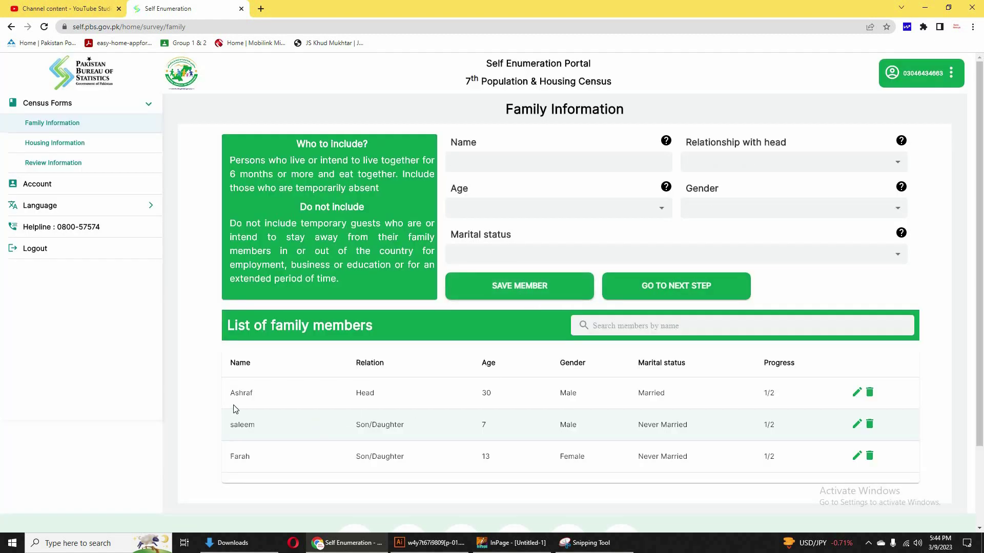
pyautogui.moveTo(229, 397); pyautogui.dragTo(659, 396)
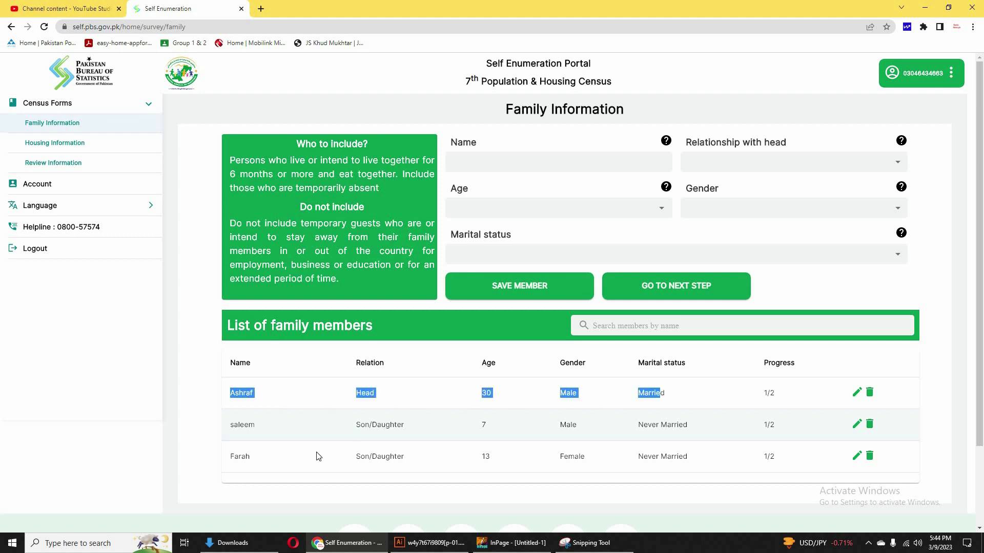
pyautogui.scroll(-1, 318, 456)
pyautogui.moveTo(229, 378); pyautogui.dragTo(275, 388)
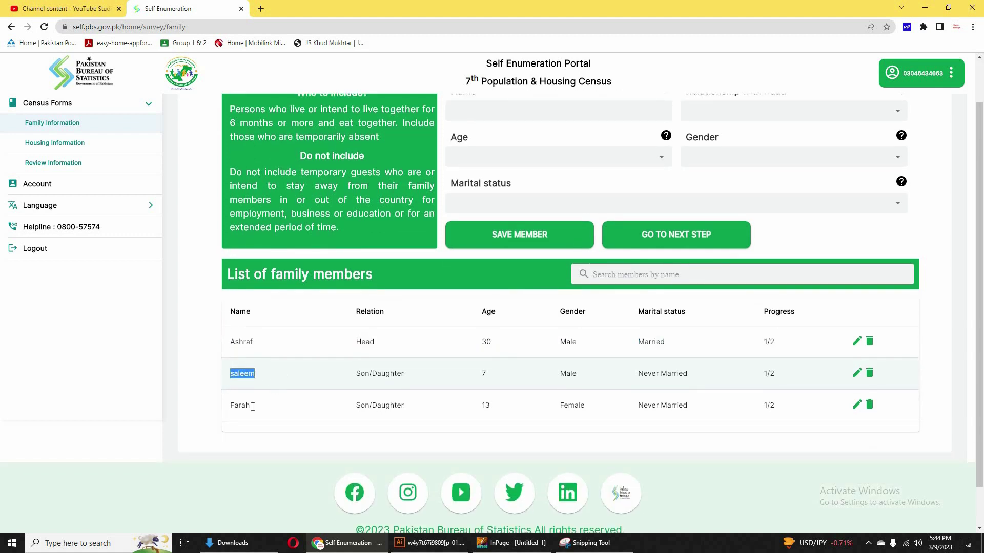
pyautogui.doubleClick(253, 408)
pyautogui.scroll(1, 334, 355)
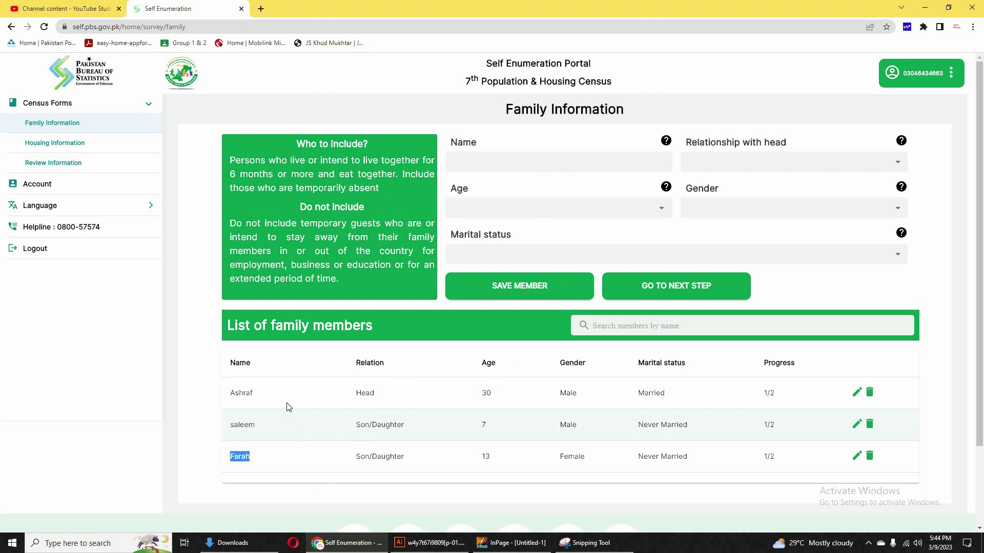
pyautogui.moveTo(223, 382); pyautogui.dragTo(441, 463)
pyautogui.click(458, 459)
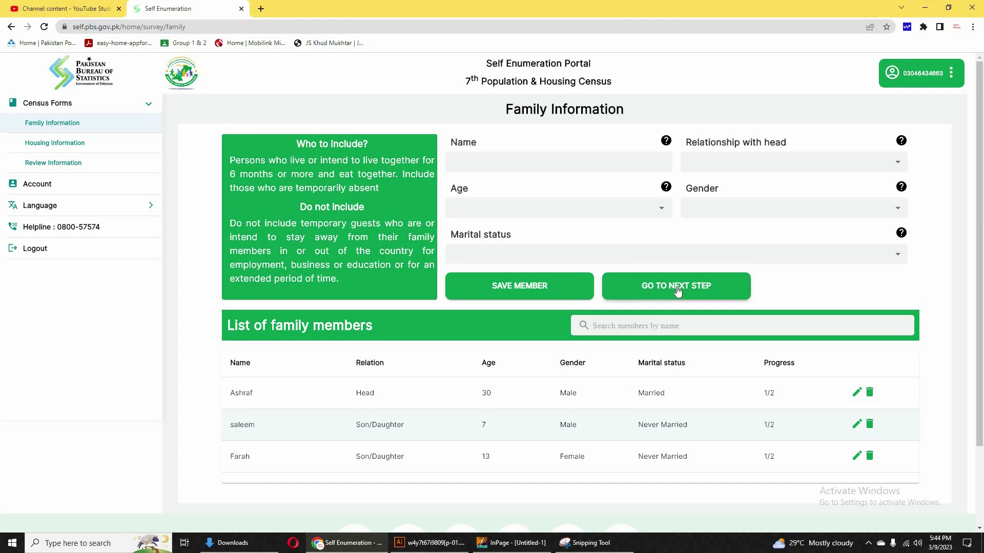
# Close the member list via GO TO NEXT STEP and confirm NEXT in the add-more dialog.
pyautogui.click(676, 287)
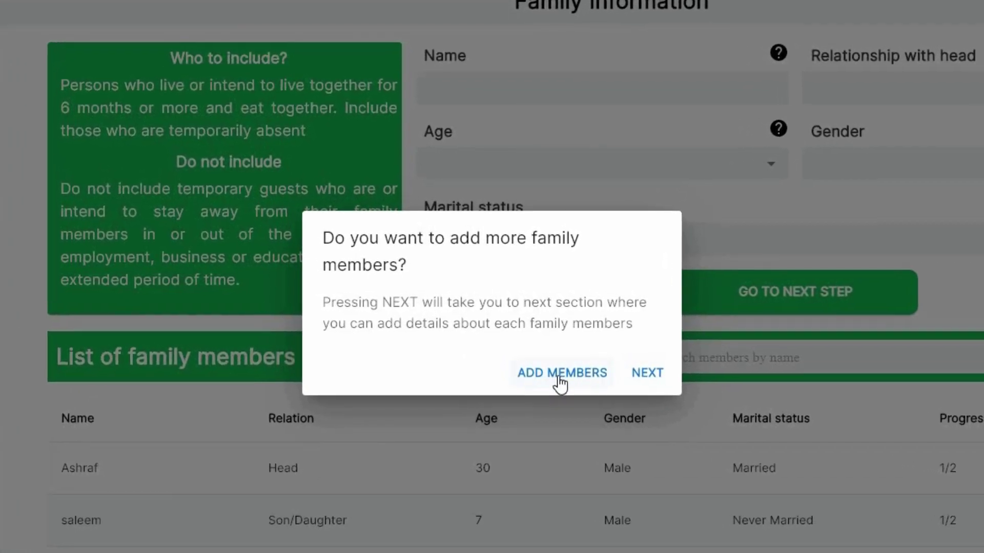
pyautogui.click(650, 374)
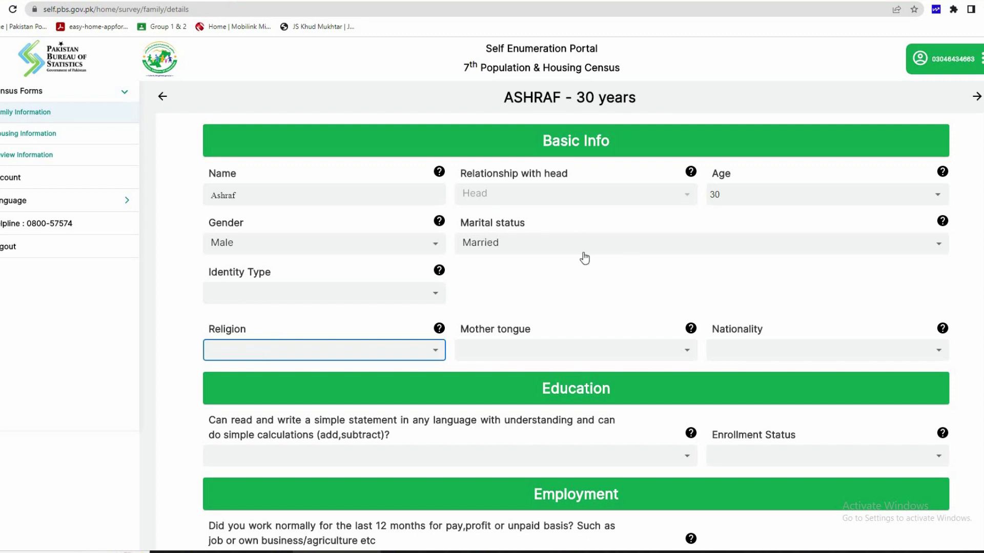
# Choose Muslim for Religion, Urdu for Mother tongue, and Pakistani for Nationality.
pyautogui.scroll(-2, 268, 334)
pyautogui.click(240, 247)
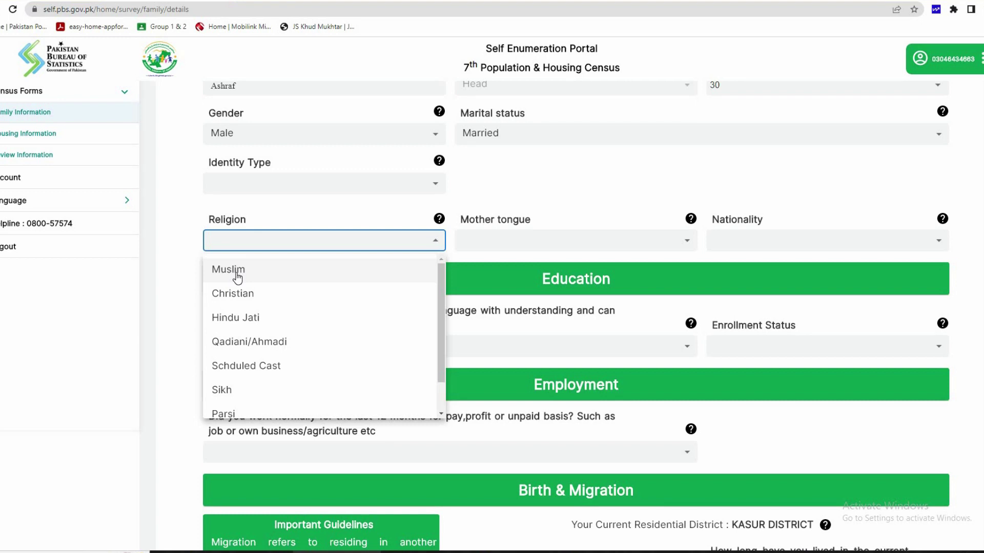
pyautogui.click(241, 275)
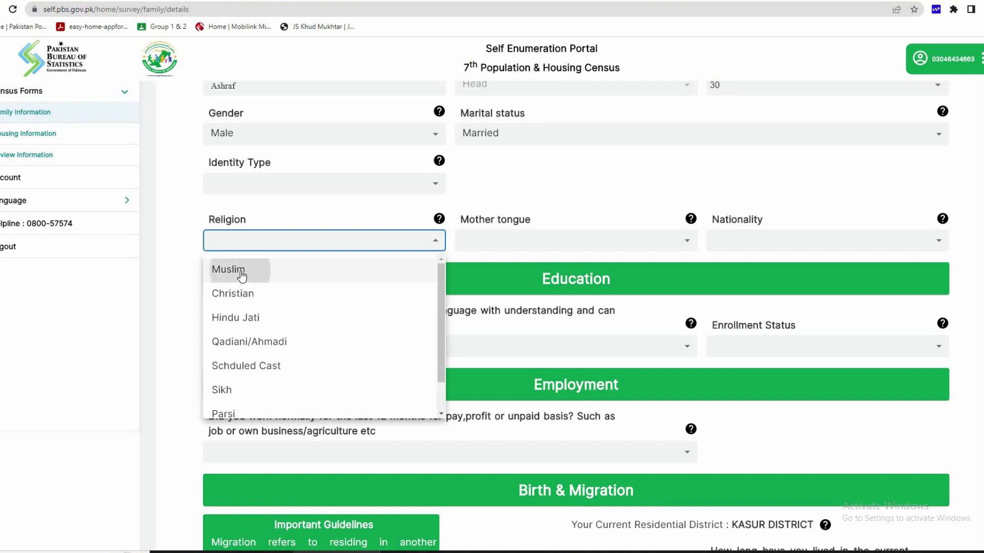
pyautogui.click(549, 244)
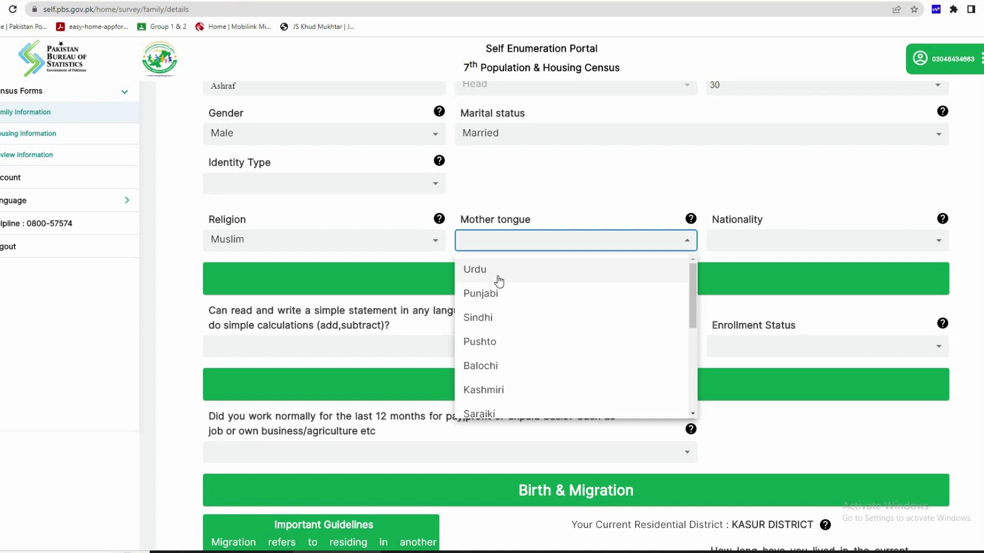
pyautogui.click(498, 280)
pyautogui.click(731, 248)
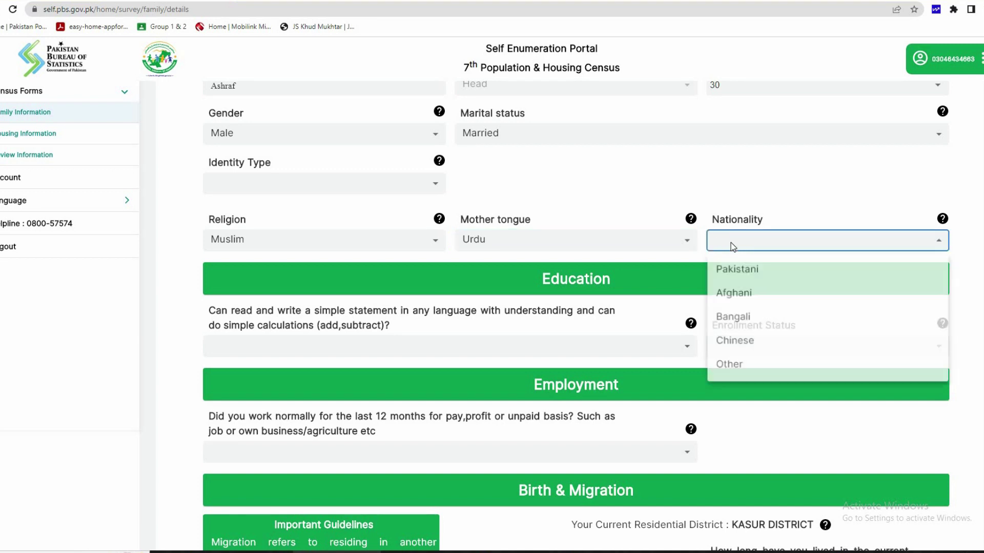
pyautogui.click(726, 268)
pyautogui.scroll(-1, 197, 353)
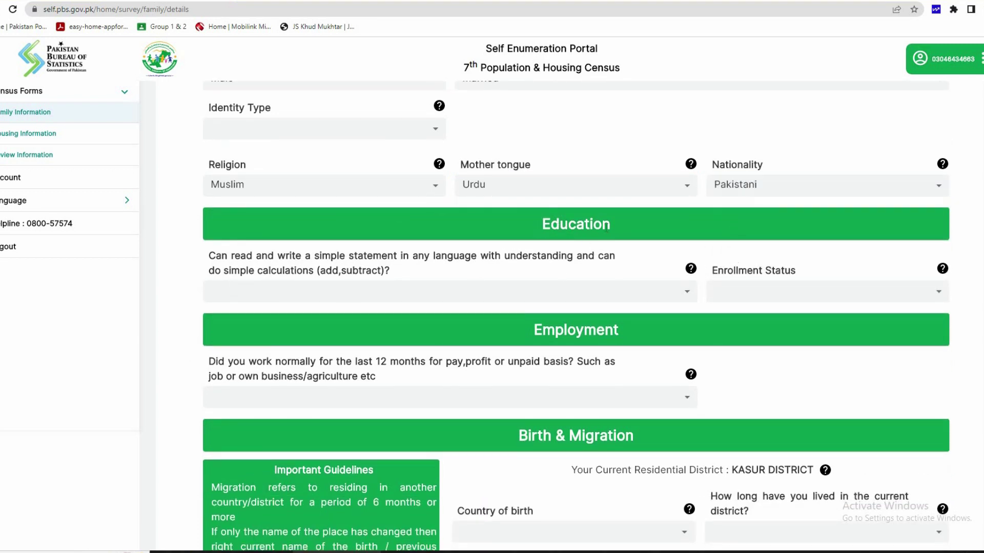
pyautogui.doubleClick(542, 230)
pyautogui.click(217, 238)
pyautogui.scroll(2, 224, 153)
pyautogui.scroll(-1, 235, 331)
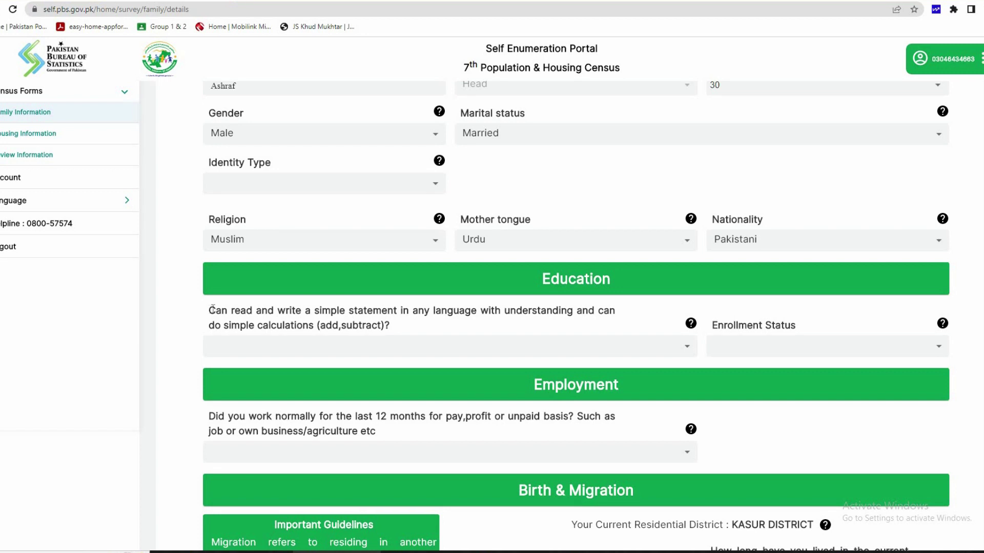
# Set enrollment status to 'Never attended any educational institution'.
pyautogui.moveTo(210, 309); pyautogui.dragTo(444, 323)
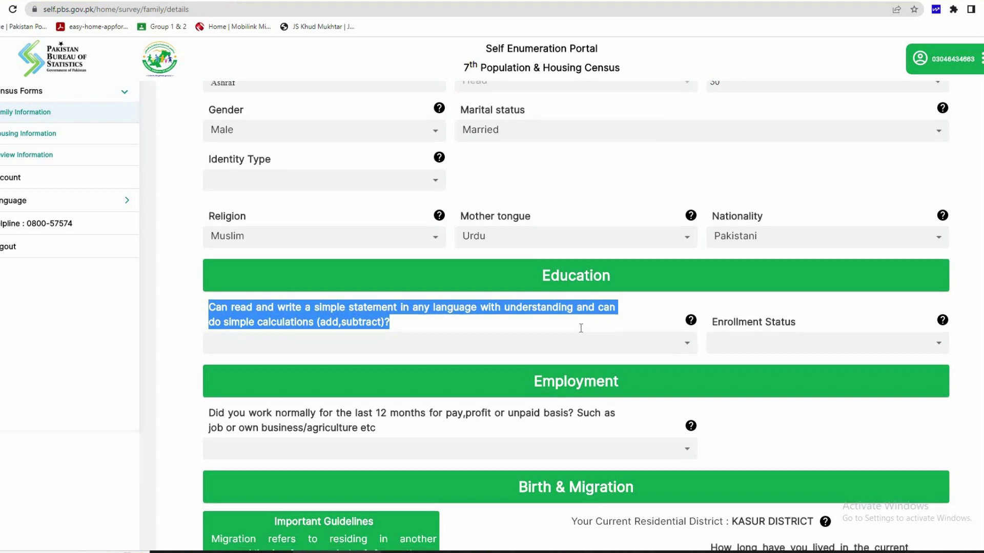
pyautogui.scroll(-1, 338, 307)
pyautogui.click(337, 290)
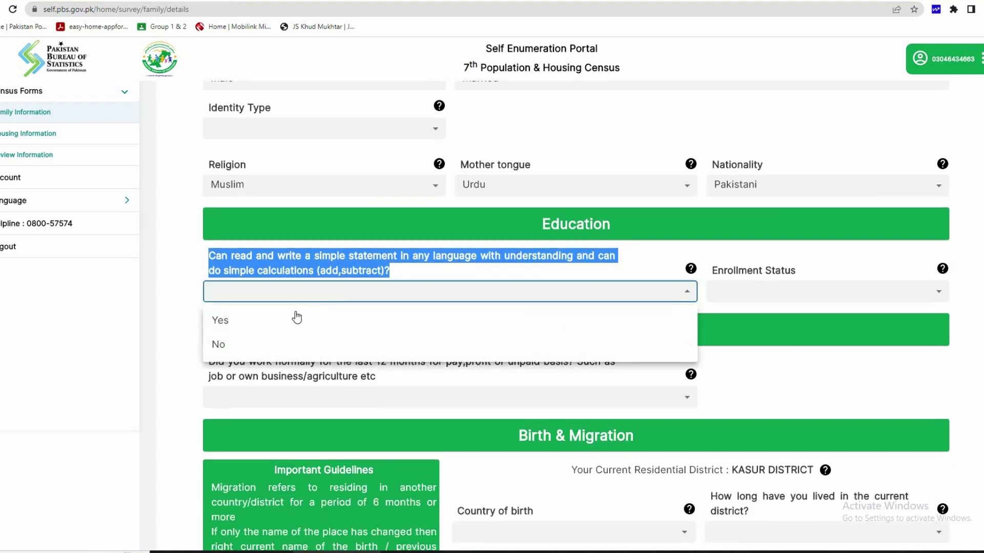
pyautogui.click(219, 321)
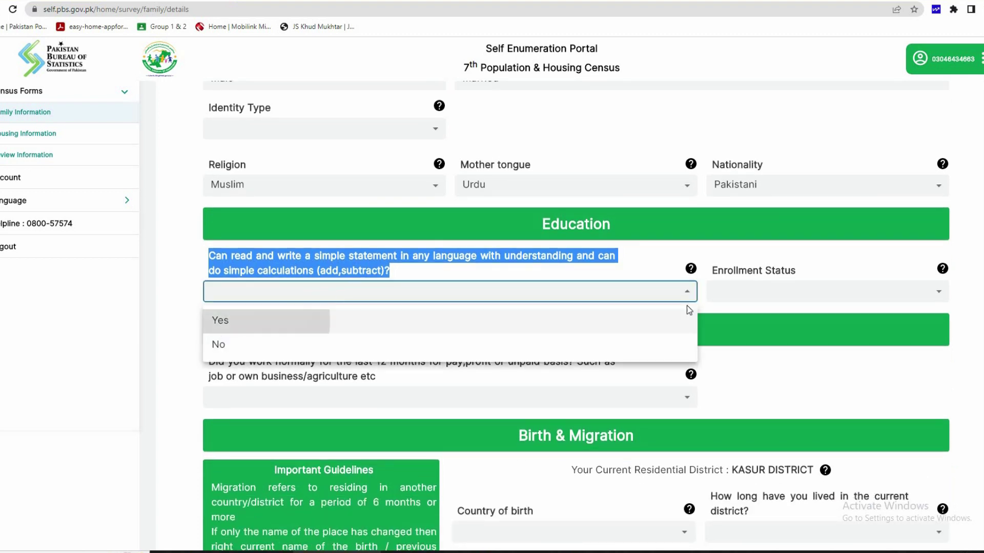
pyautogui.click(759, 290)
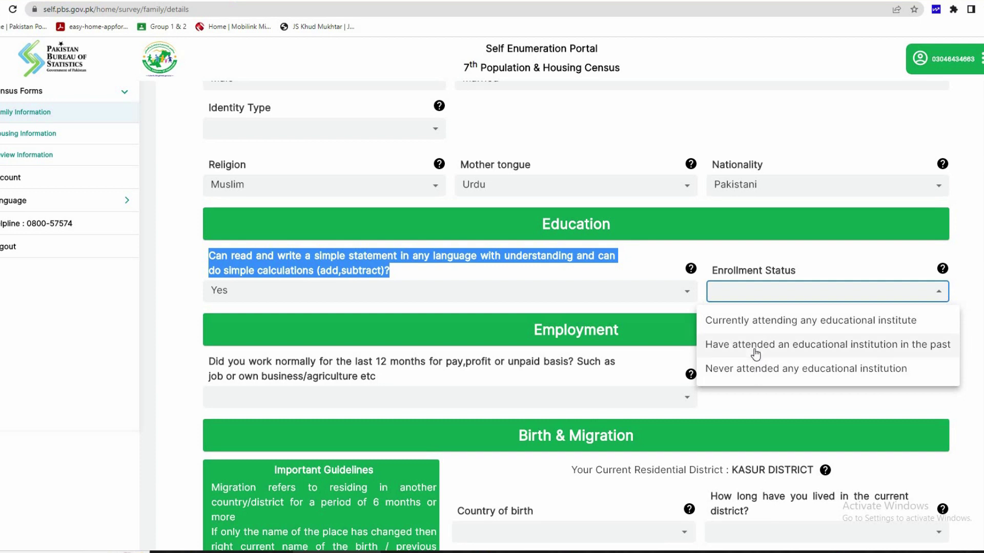
pyautogui.click(755, 354)
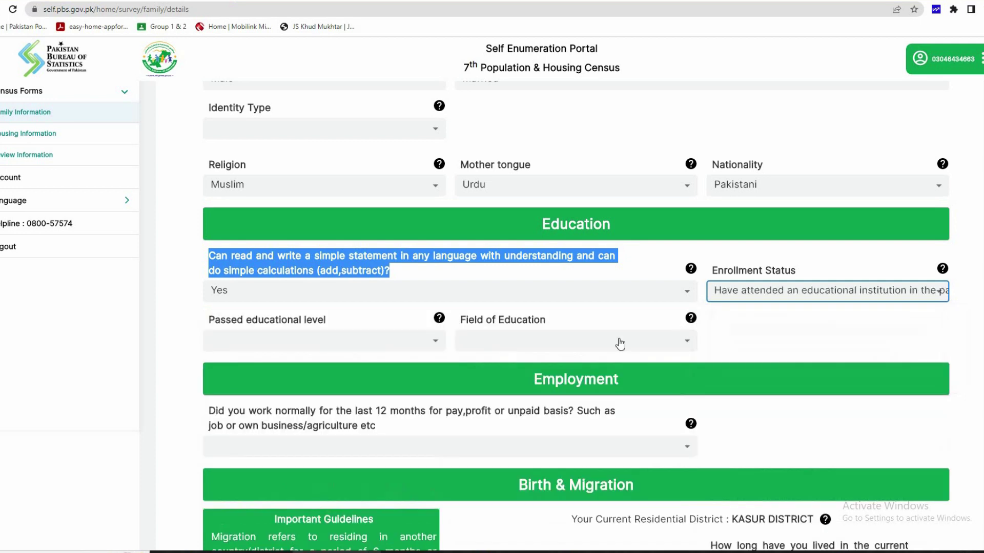
pyautogui.click(263, 343)
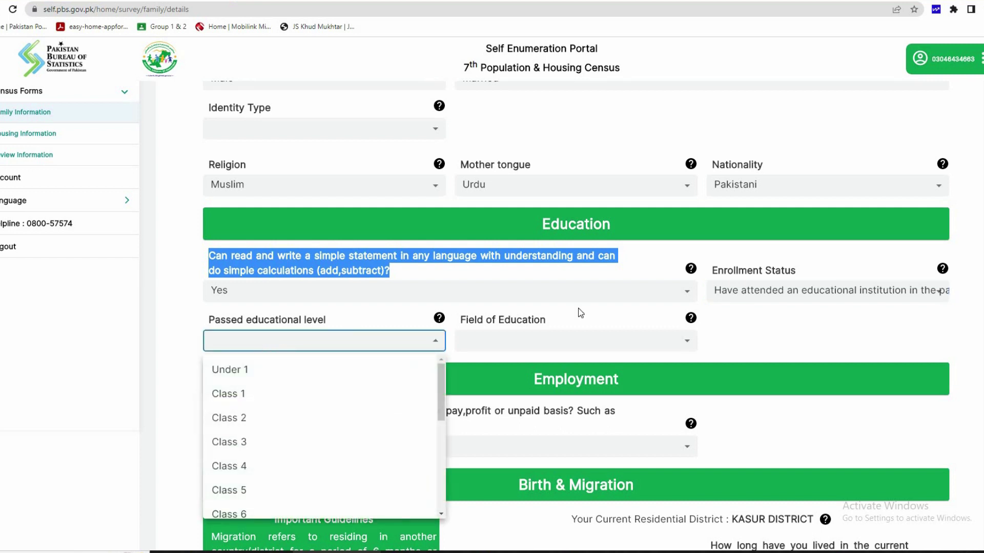
pyautogui.click(763, 292)
pyautogui.click(763, 291)
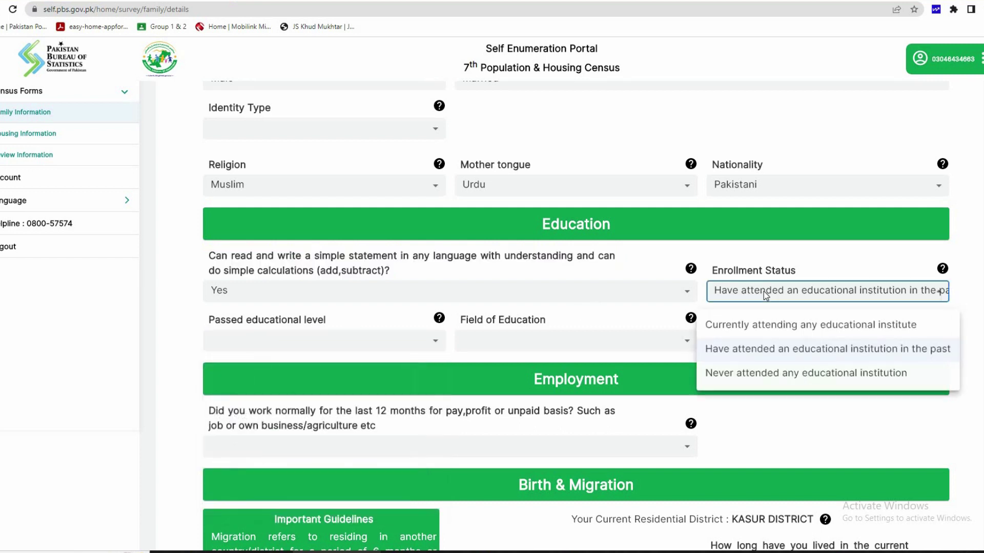
pyautogui.click(757, 374)
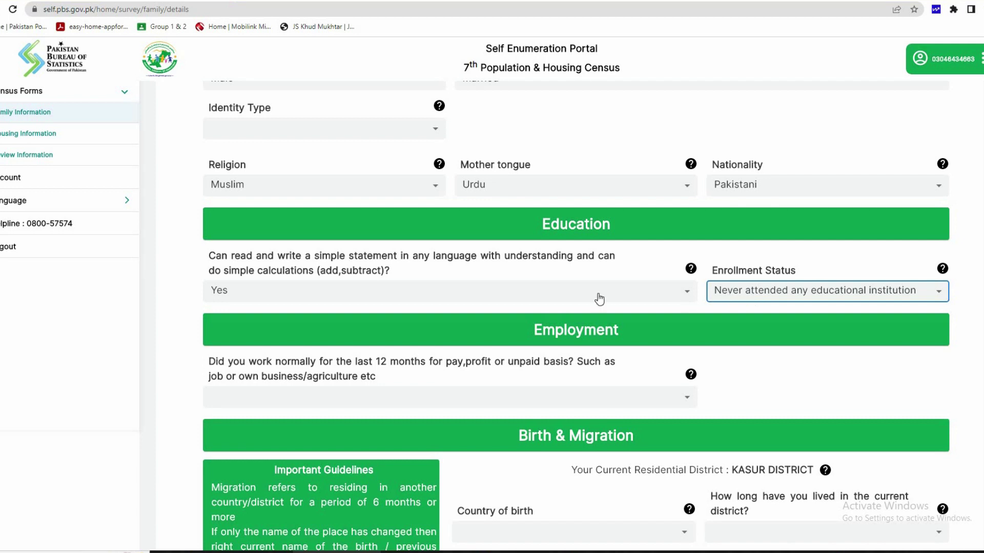
# Change the literacy answer to No.
pyautogui.click(419, 291)
pyautogui.click(450, 349)
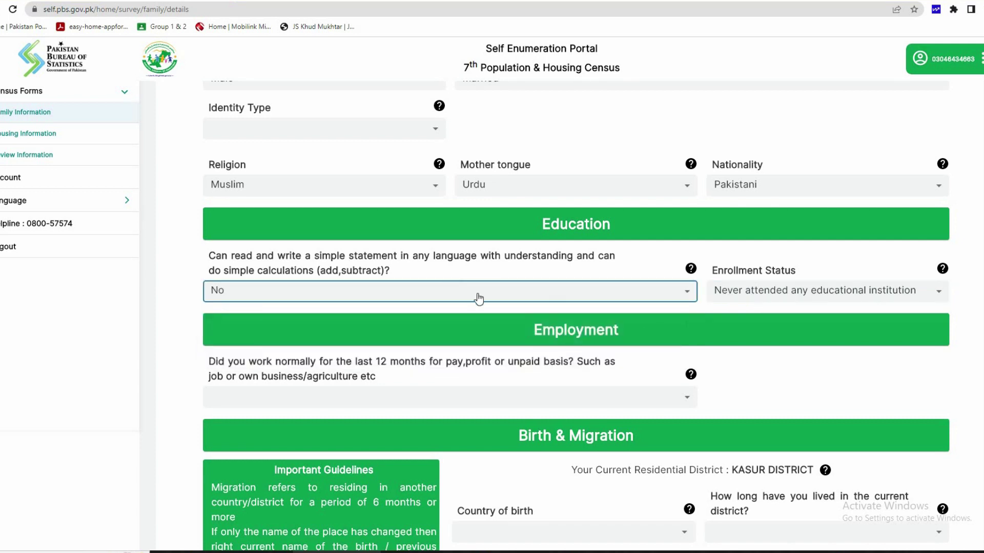
pyautogui.click(354, 293)
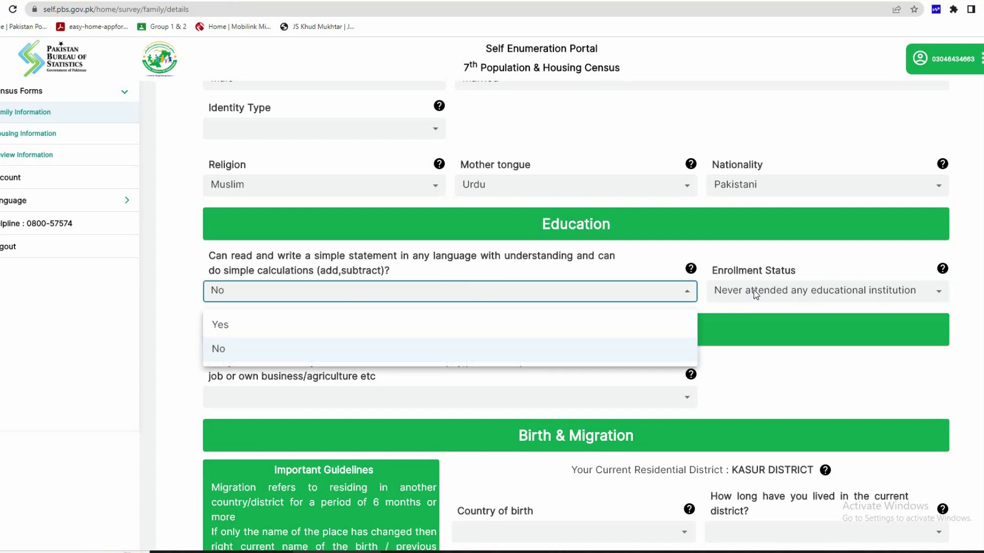
pyautogui.click(348, 314)
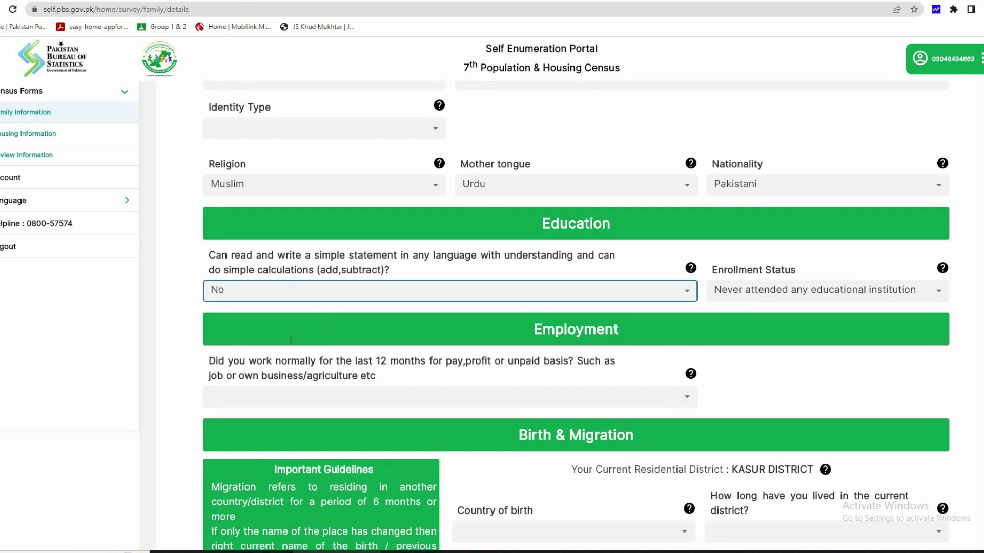
pyautogui.scroll(-2, 461, 257)
pyautogui.click(549, 235)
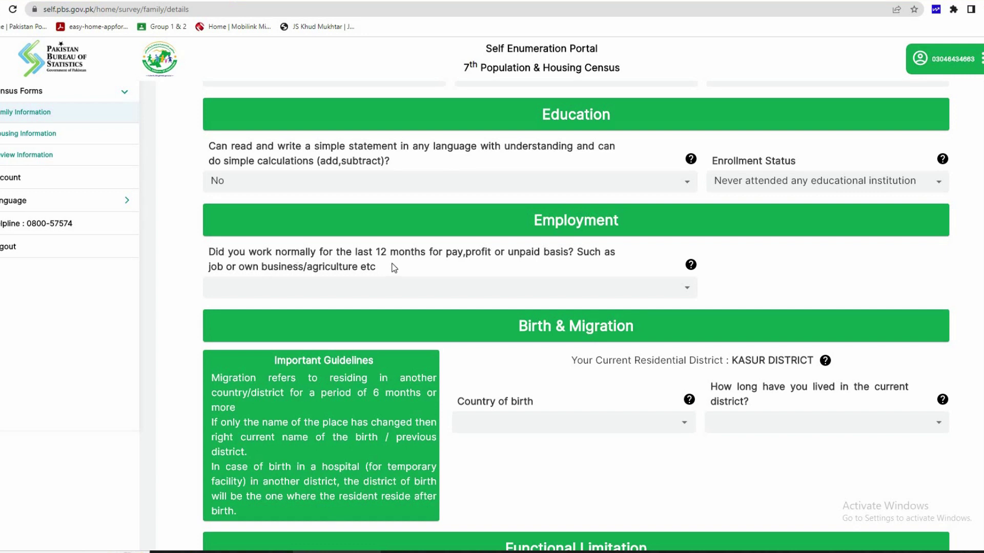
# Answer Yes to working in the last 12 months and choose Employee (Job) as type of work.
pyautogui.click(372, 290)
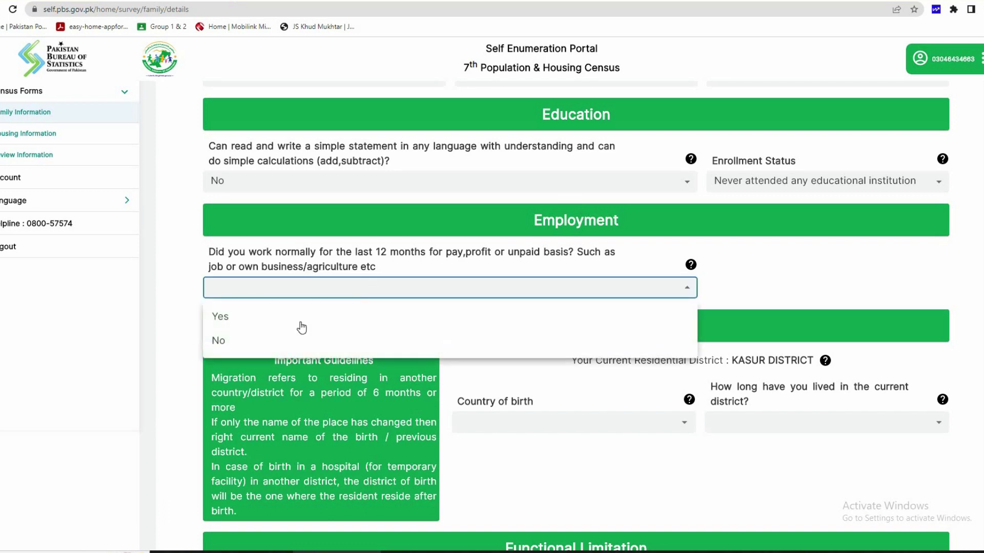
pyautogui.click(221, 318)
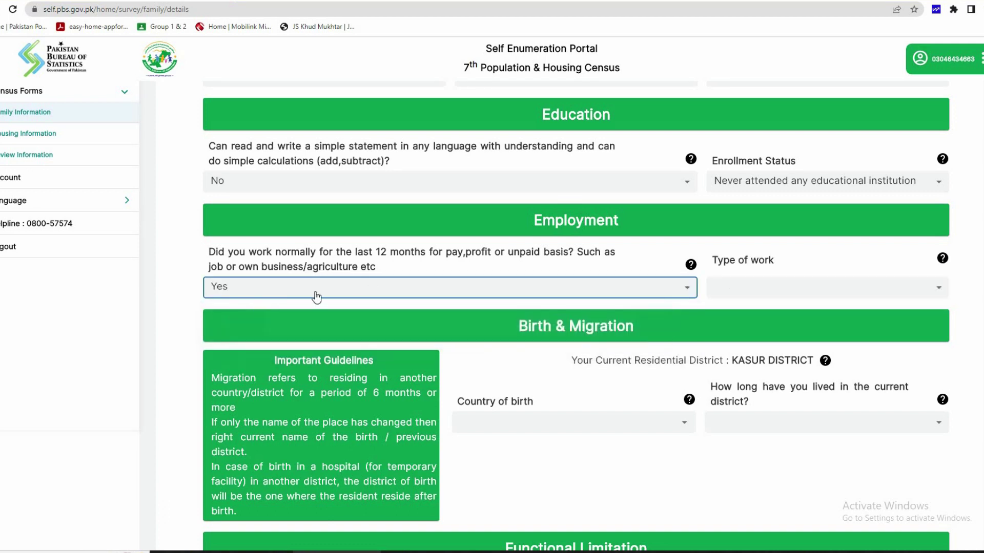
pyautogui.click(740, 288)
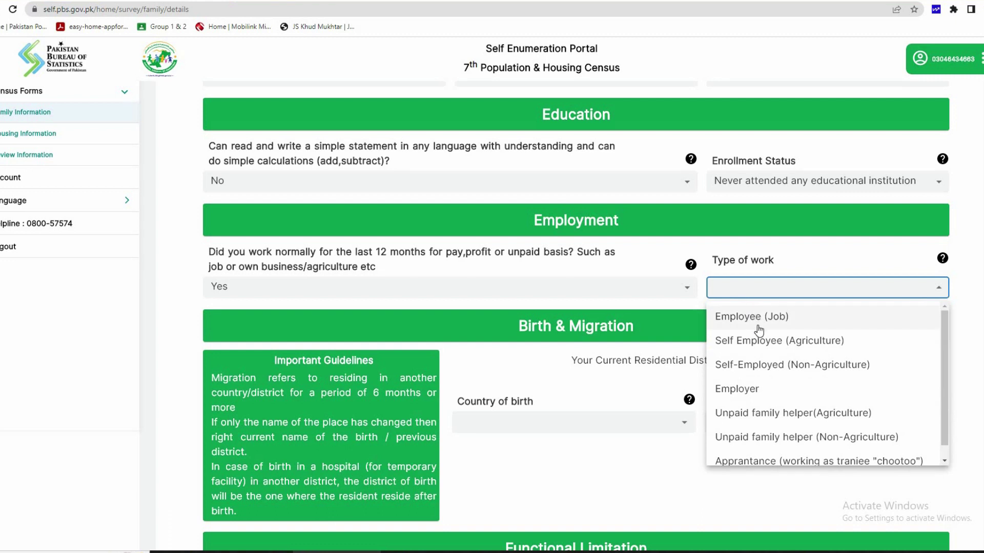
pyautogui.click(753, 319)
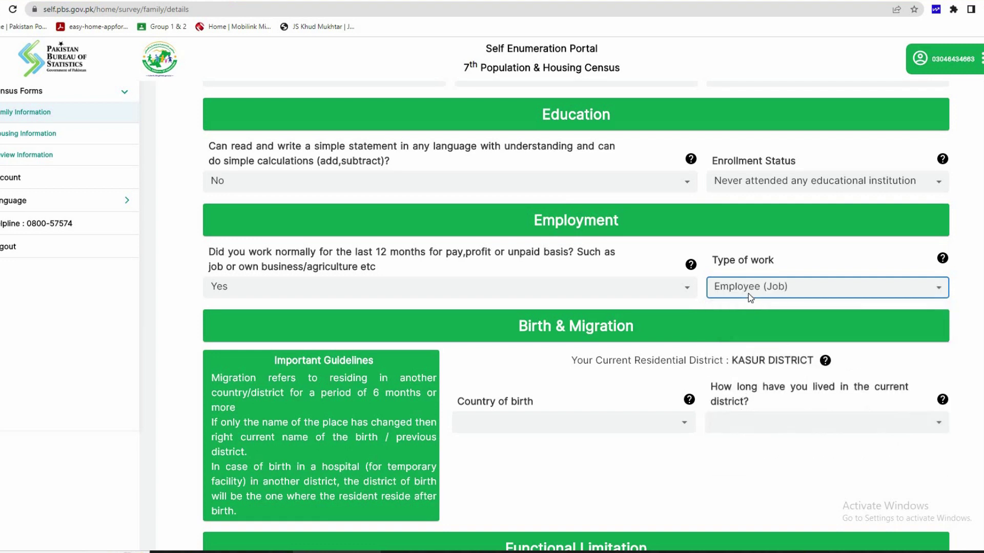
pyautogui.click(747, 295)
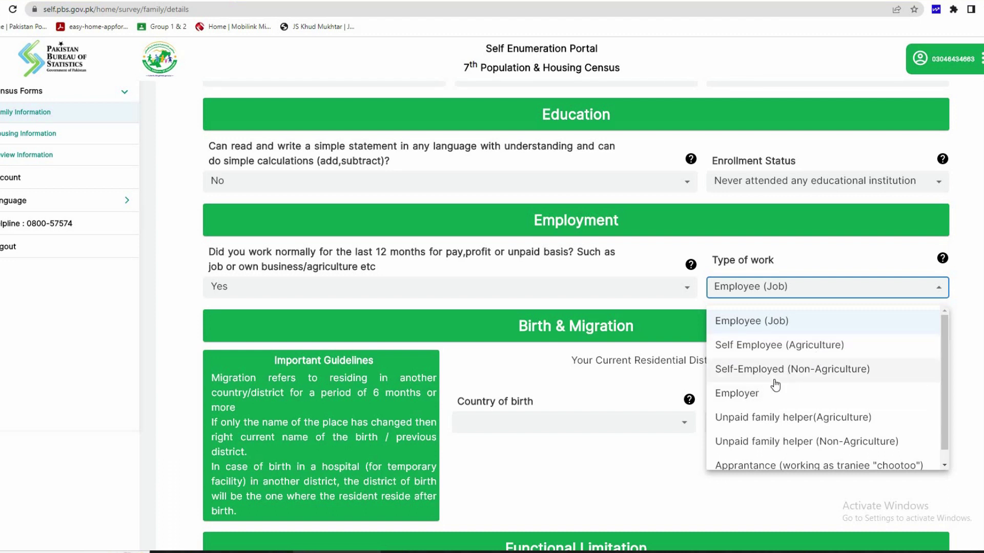
# Switch type of work to Self-Employed (Non-Agriculture) and record birth in Pakistan, Kasur District.
pyautogui.click(746, 372)
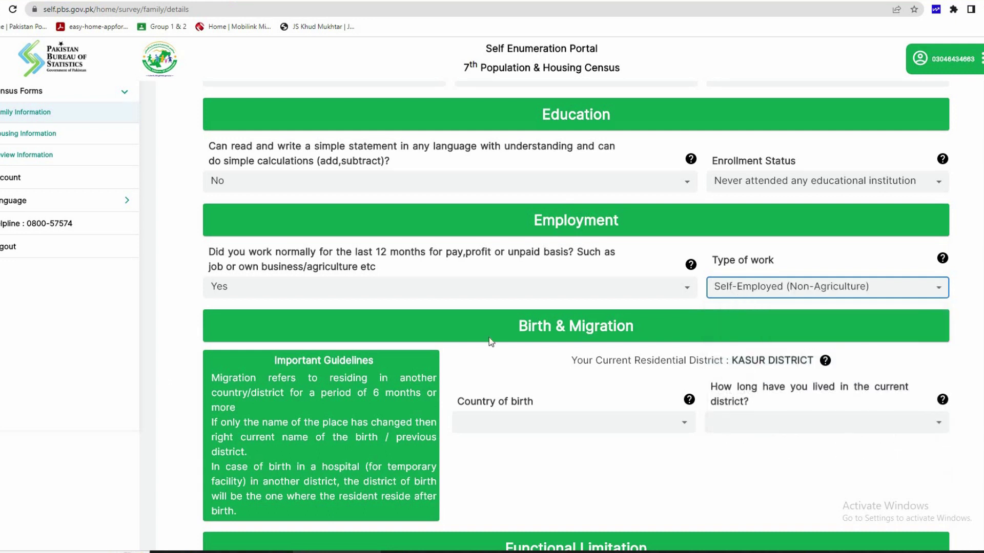
pyautogui.scroll(-2, 482, 354)
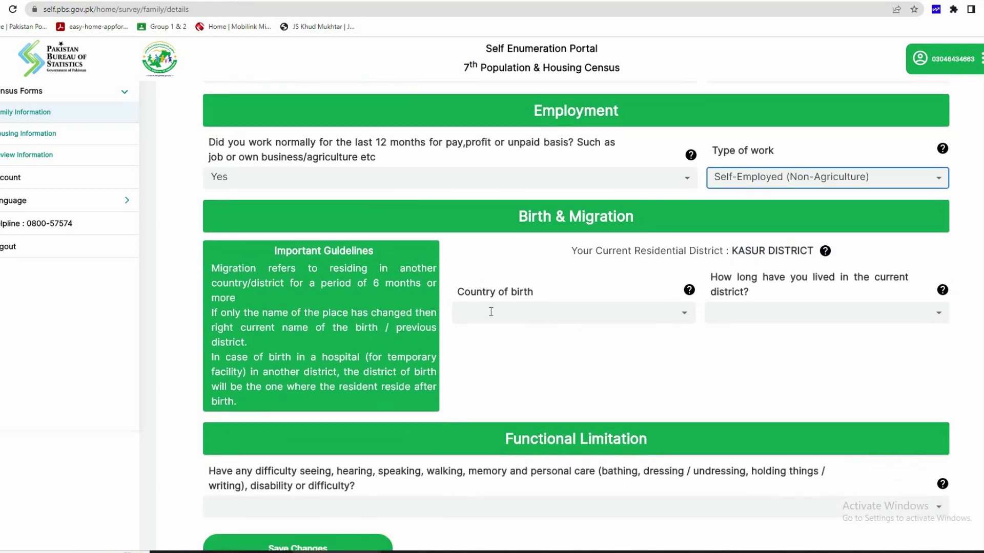
pyautogui.click(491, 312)
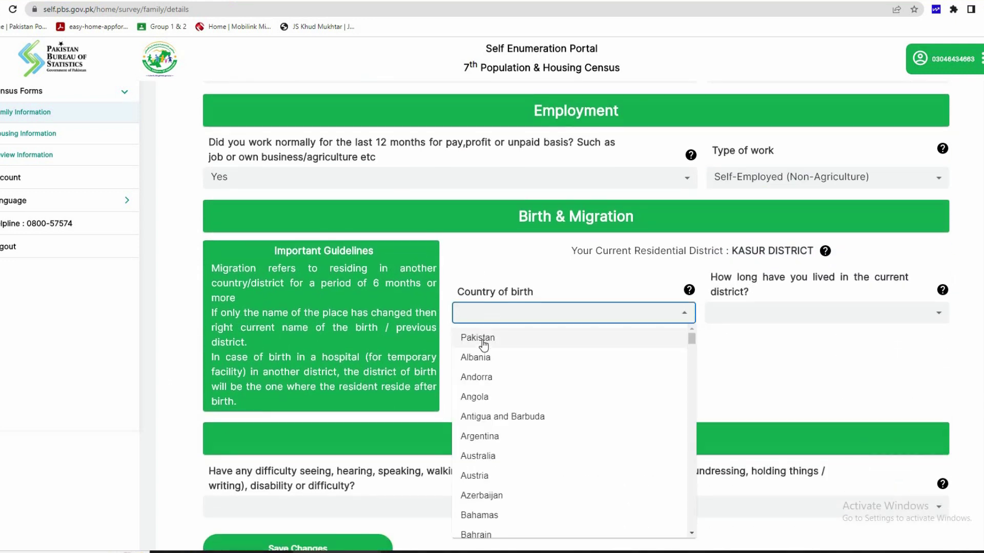
pyautogui.click(483, 344)
pyautogui.click(751, 305)
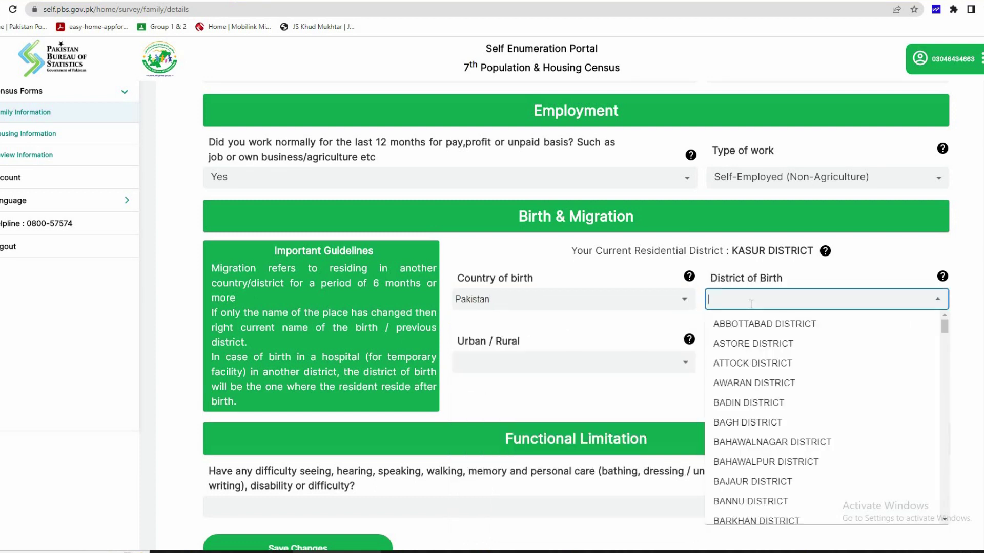
pyautogui.write('kas')
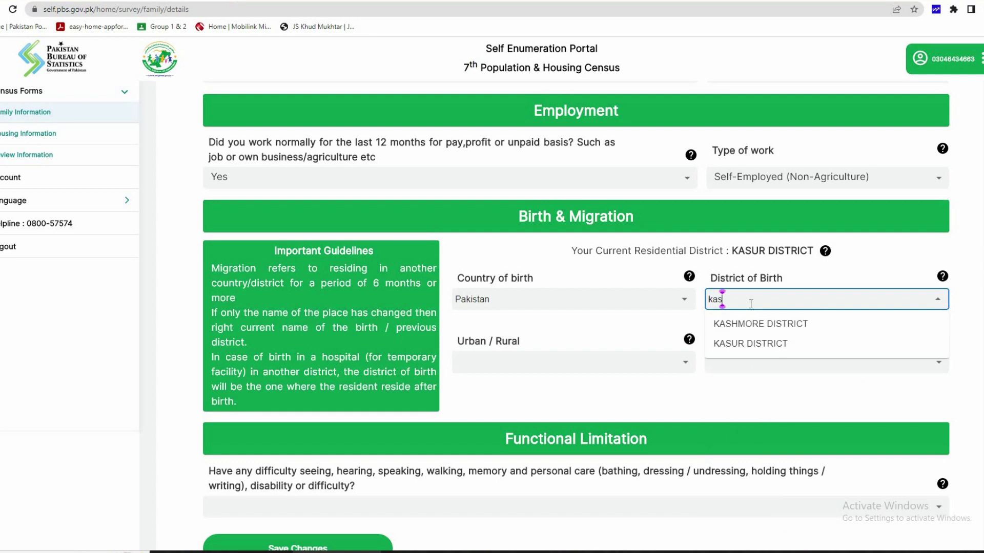
pyautogui.click(753, 343)
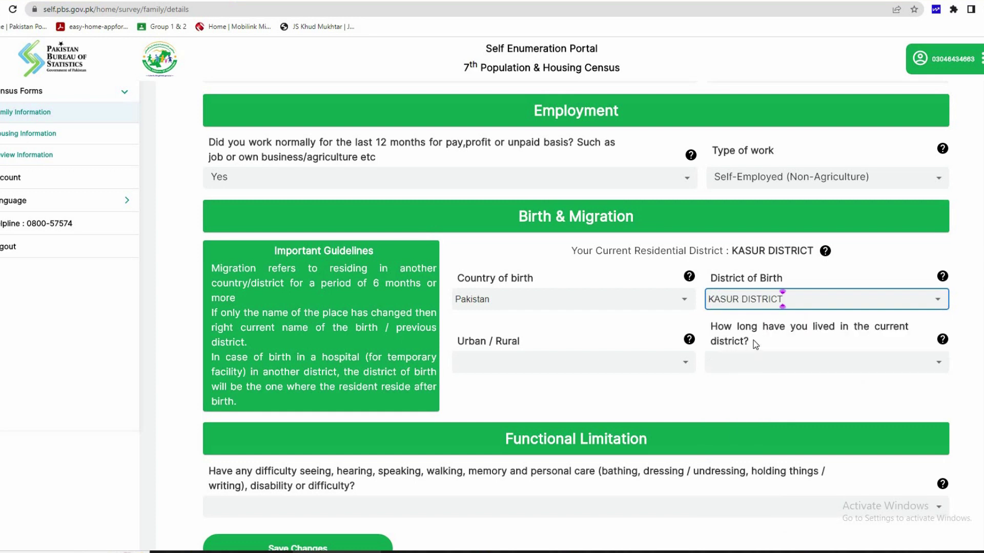
# Mark the birthplace area as Urban.
pyautogui.scroll(-2, 514, 299)
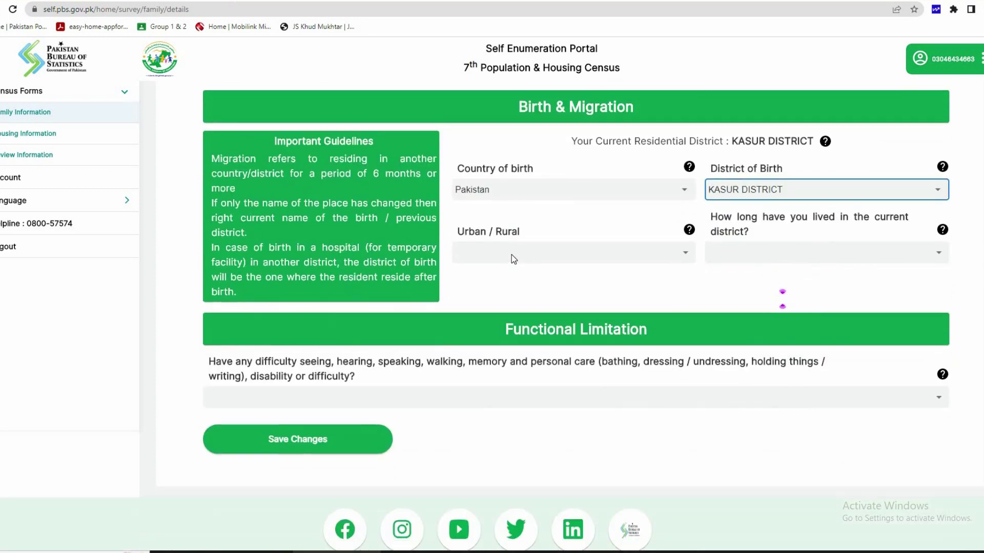
pyautogui.click(512, 254)
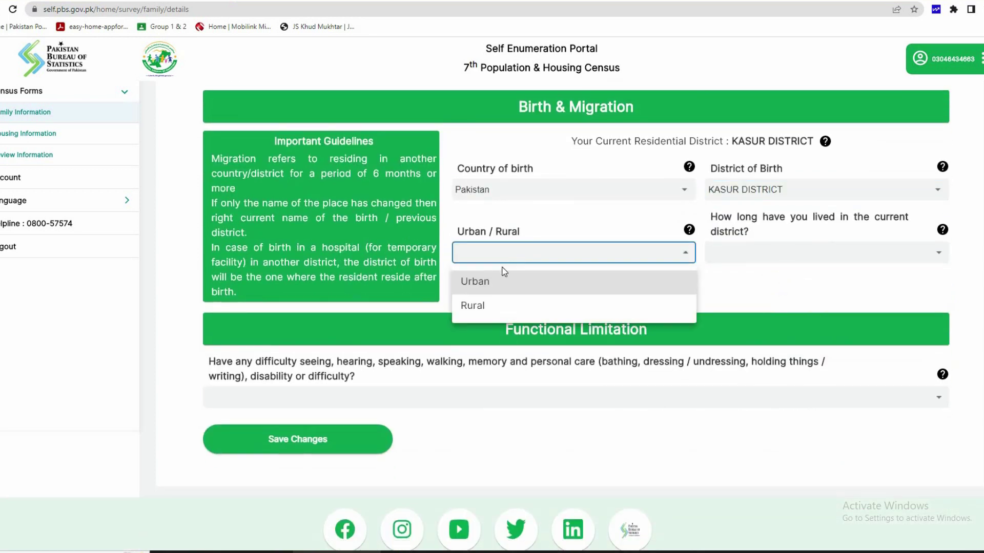
pyautogui.click(481, 288)
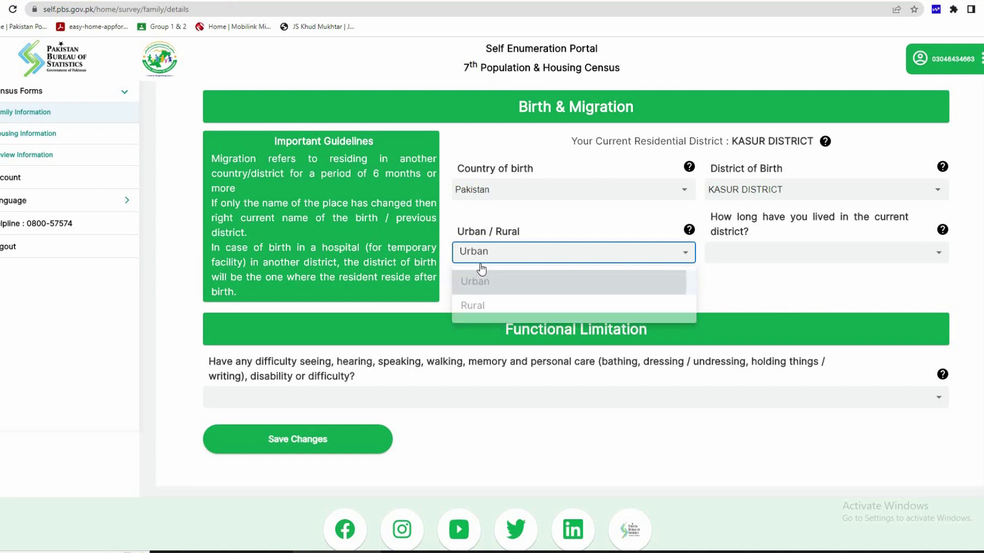
pyautogui.click(481, 256)
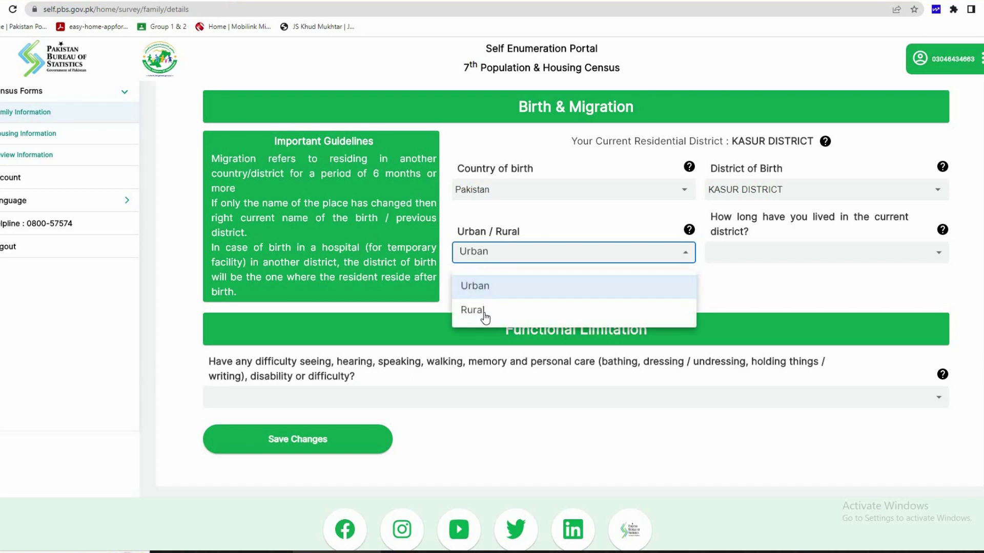
pyautogui.click(742, 272)
pyautogui.click(773, 255)
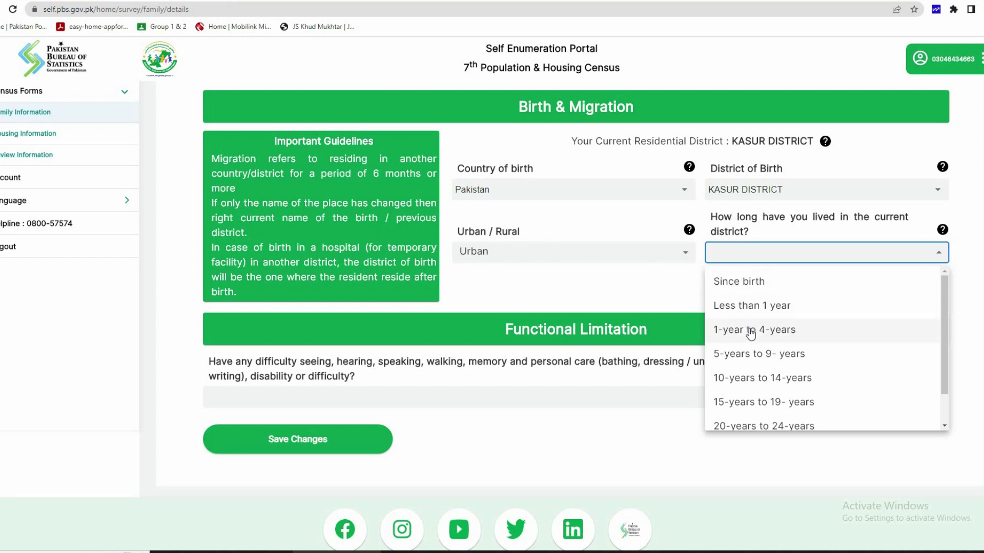
# Set residence duration to 15-19 years with Job/Transfer as the reason for moving.
pyautogui.click(786, 405)
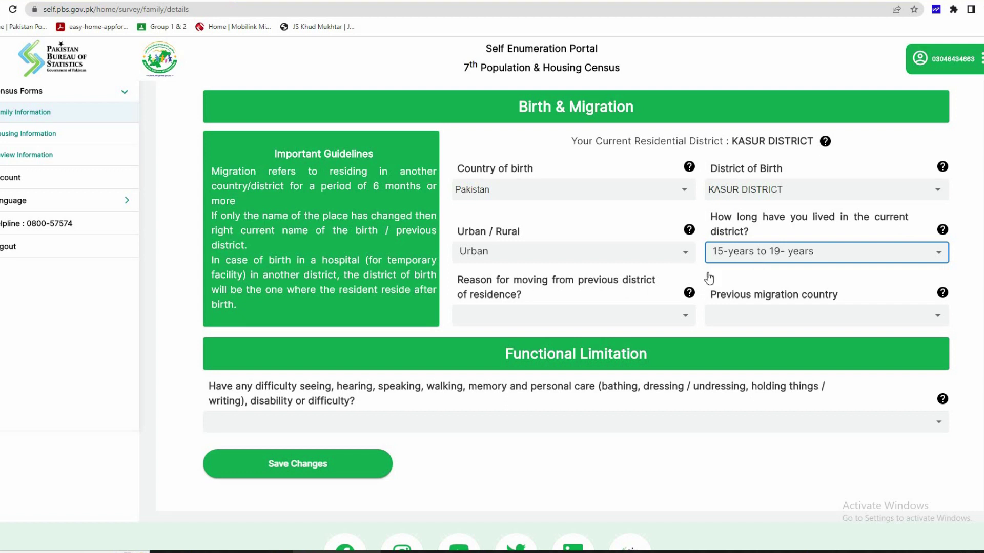
pyautogui.scroll(-1, 537, 259)
pyautogui.click(574, 251)
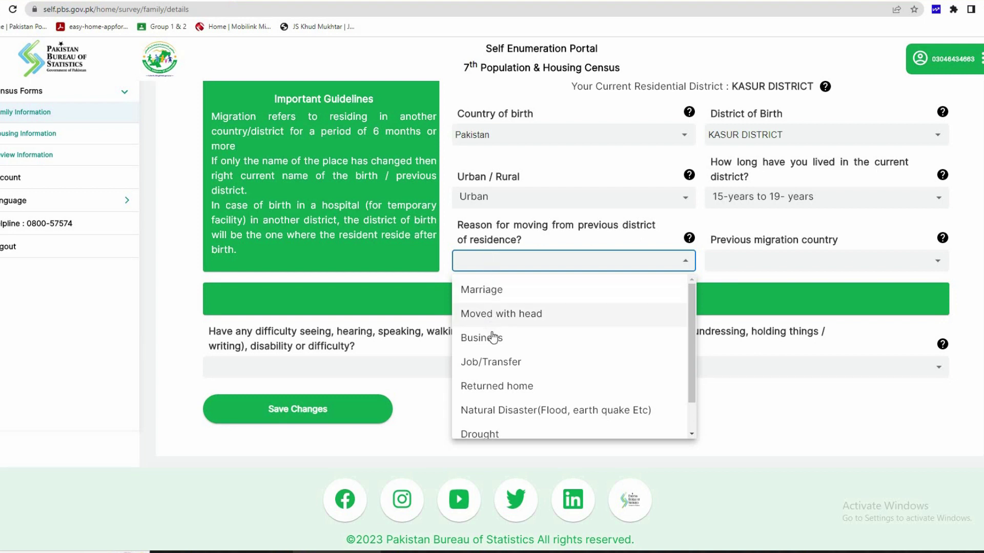
pyautogui.click(505, 363)
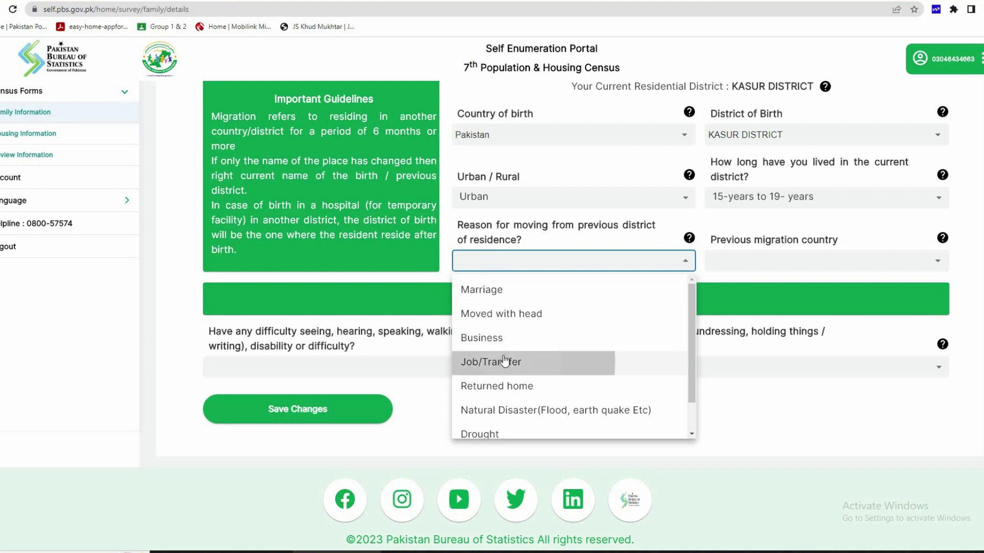
# Set previous migration to Pakistan, Killa Abdullah District.
pyautogui.click(753, 258)
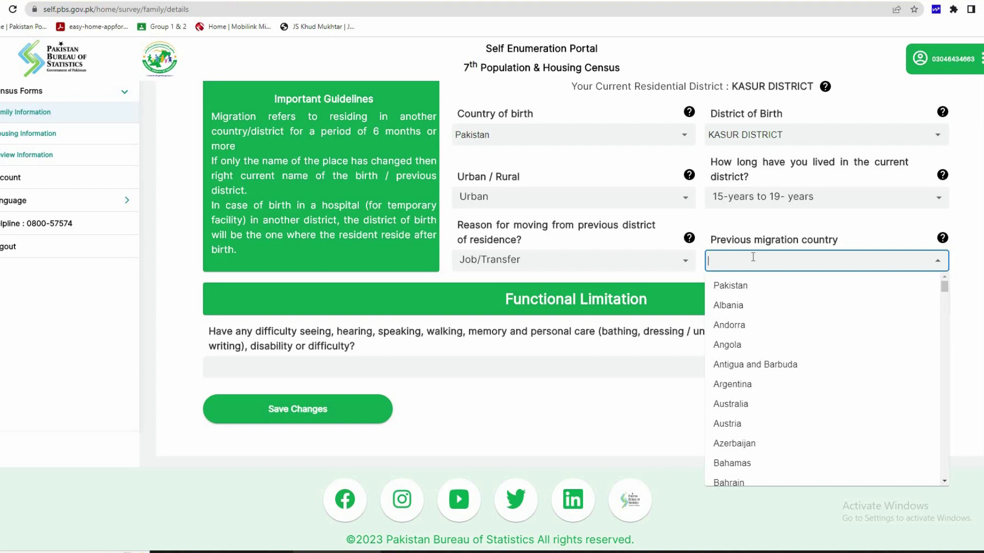
pyautogui.click(728, 288)
pyautogui.click(502, 315)
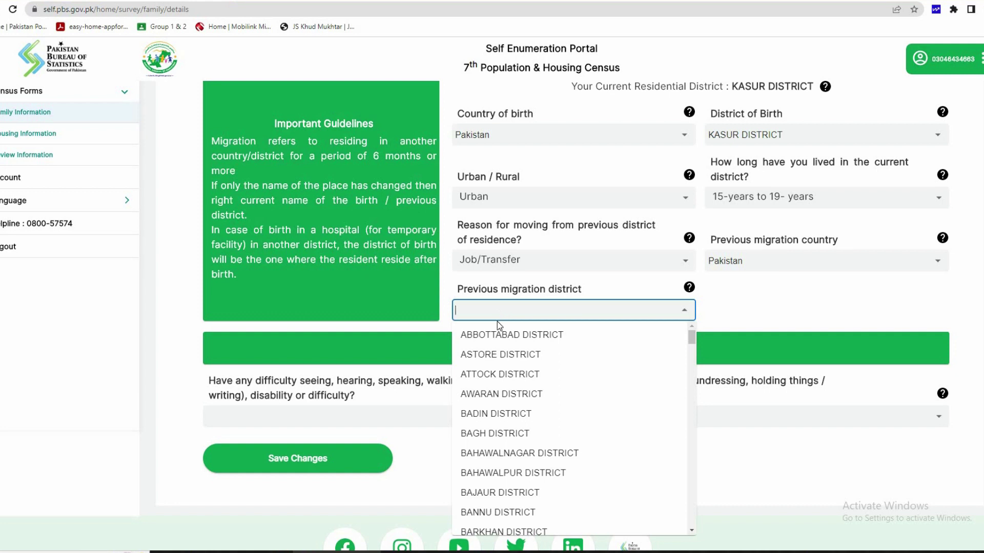
pyautogui.write('lah')
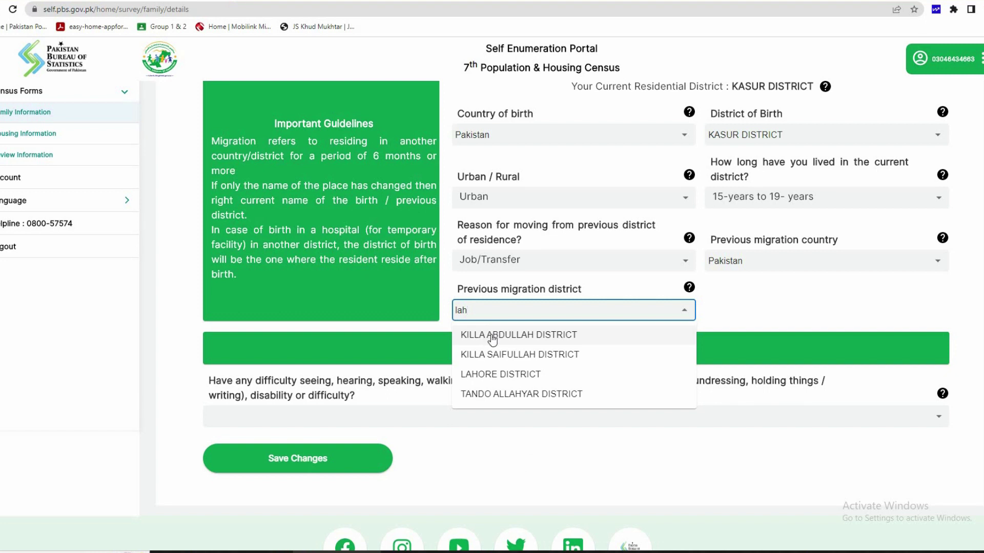
pyautogui.click(487, 335)
pyautogui.click(712, 310)
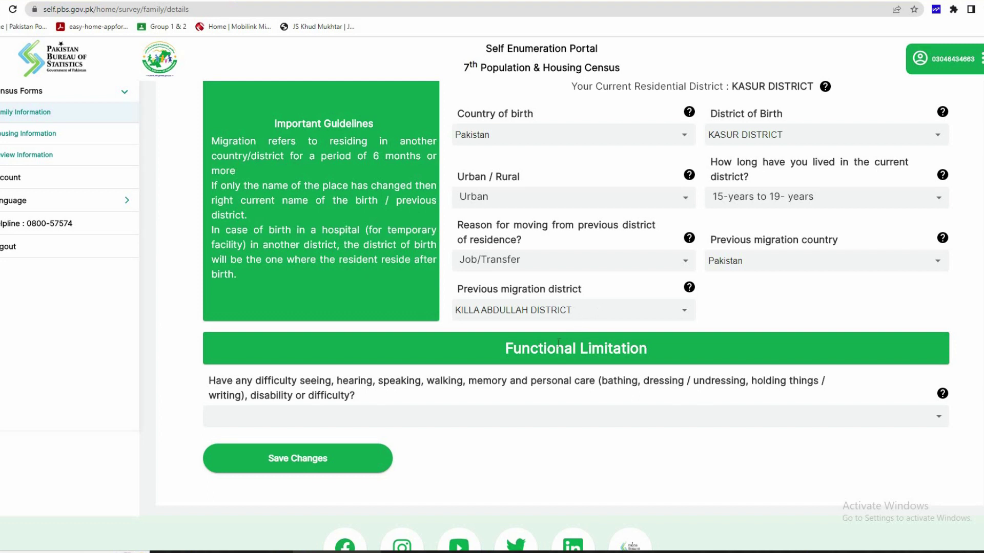
pyautogui.scroll(-2, 559, 342)
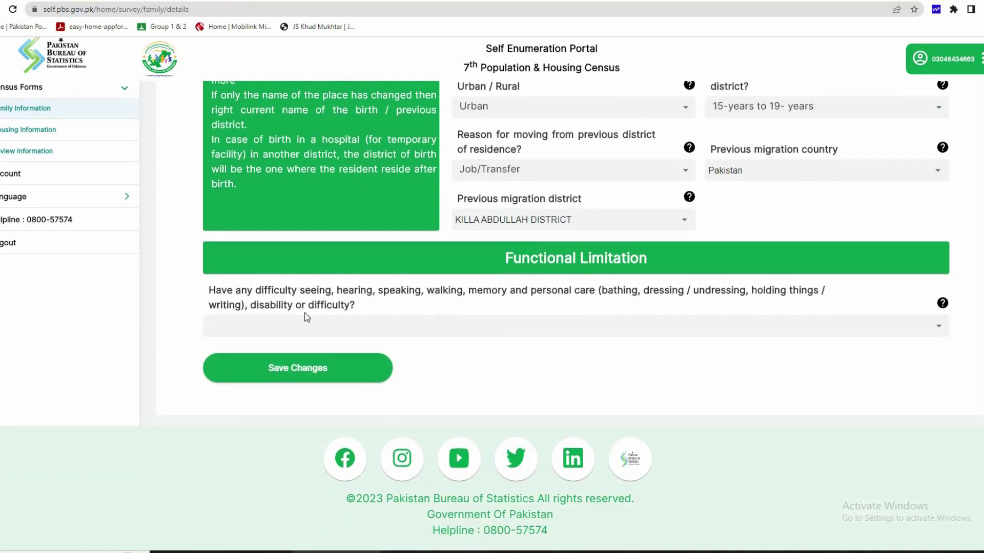
# Answer No difficulty for functional limitation and attempt to save, which flags Identity Type.
pyautogui.click(287, 328)
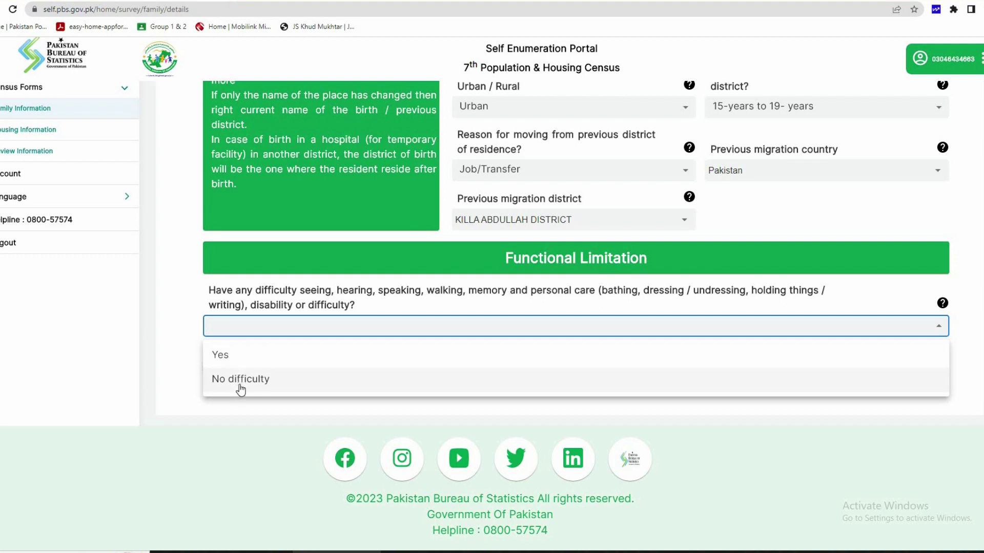
pyautogui.click(240, 389)
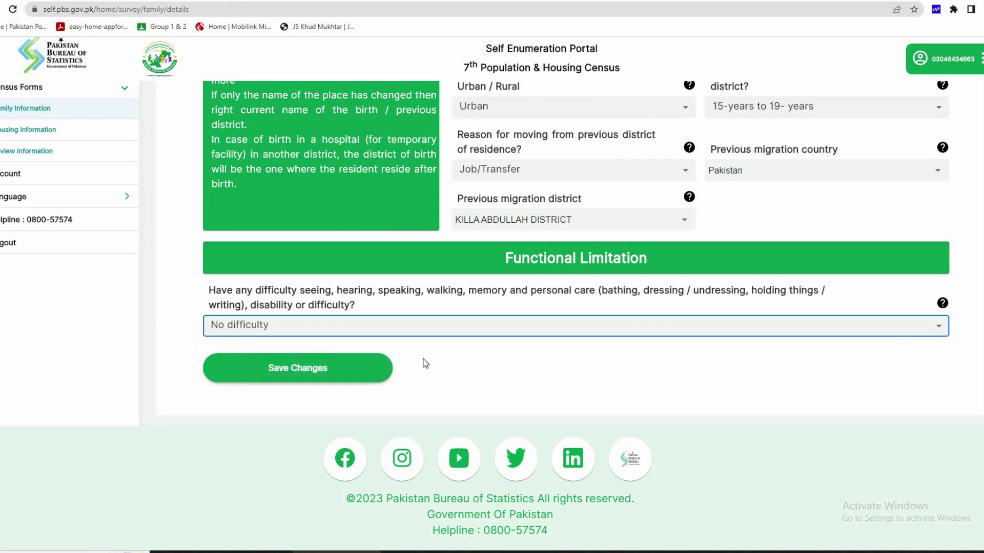
pyautogui.click(297, 373)
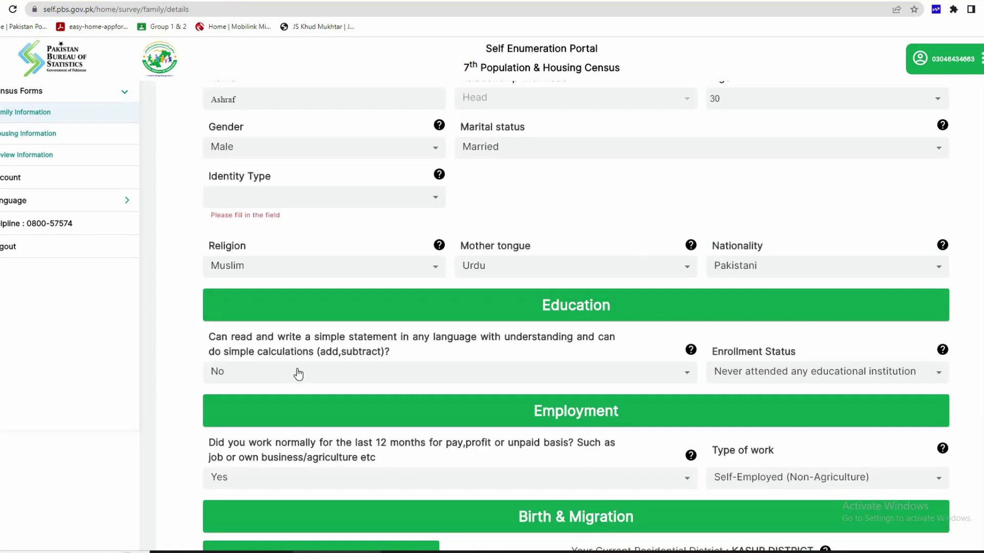
pyautogui.scroll(2, 246, 298)
# Choose CNIC as Identity Type, then enter and confirm the head's CNIC number.
pyautogui.click(244, 294)
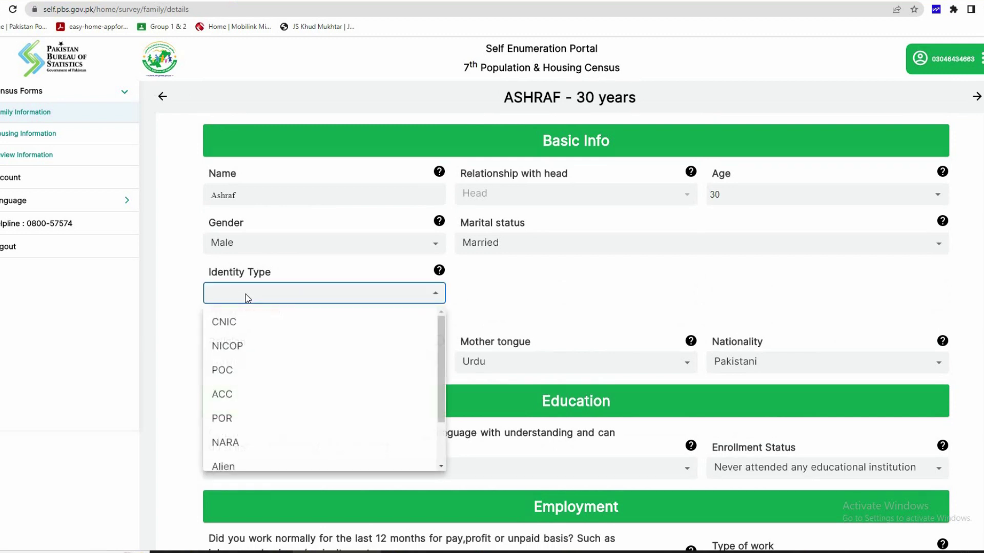
pyautogui.click(236, 329)
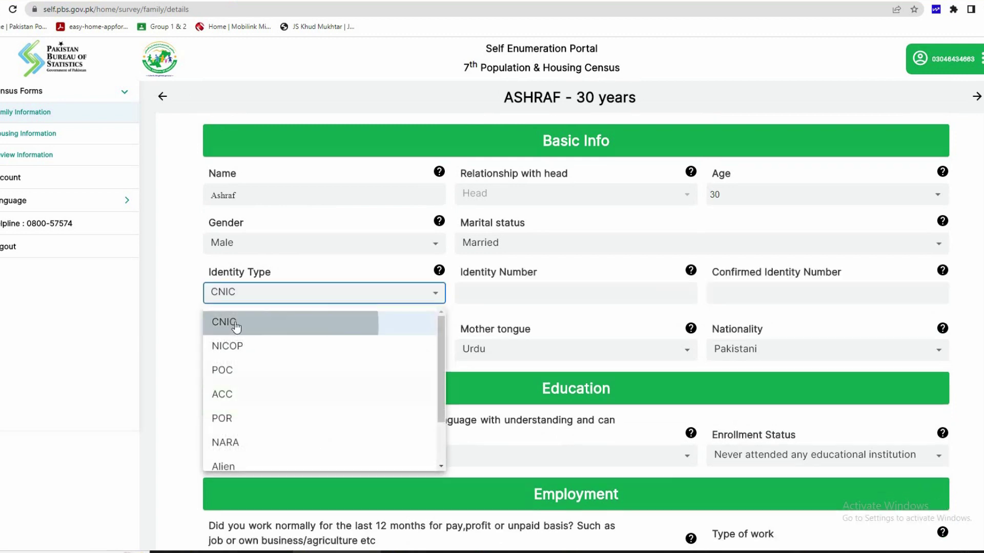
pyautogui.click(498, 297)
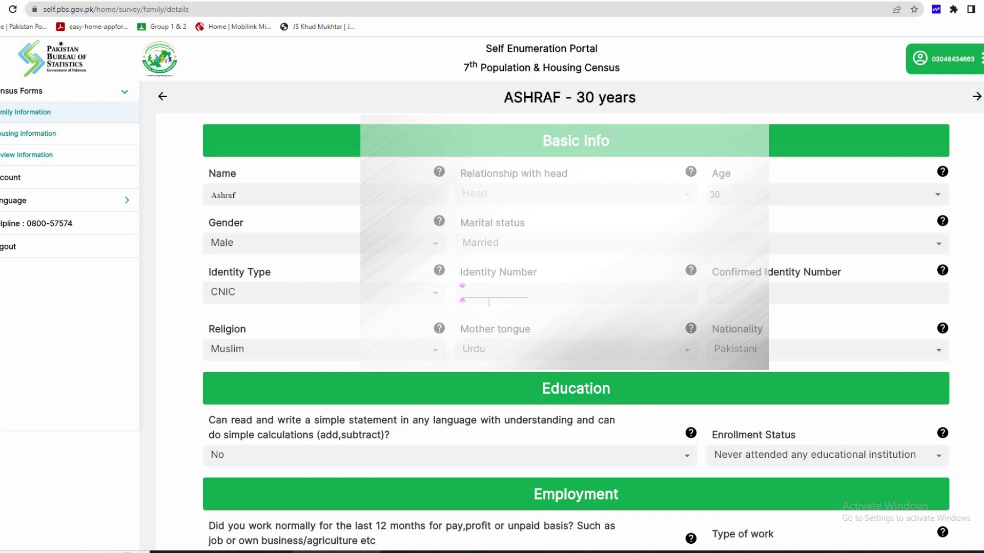
pyautogui.click(345, 297)
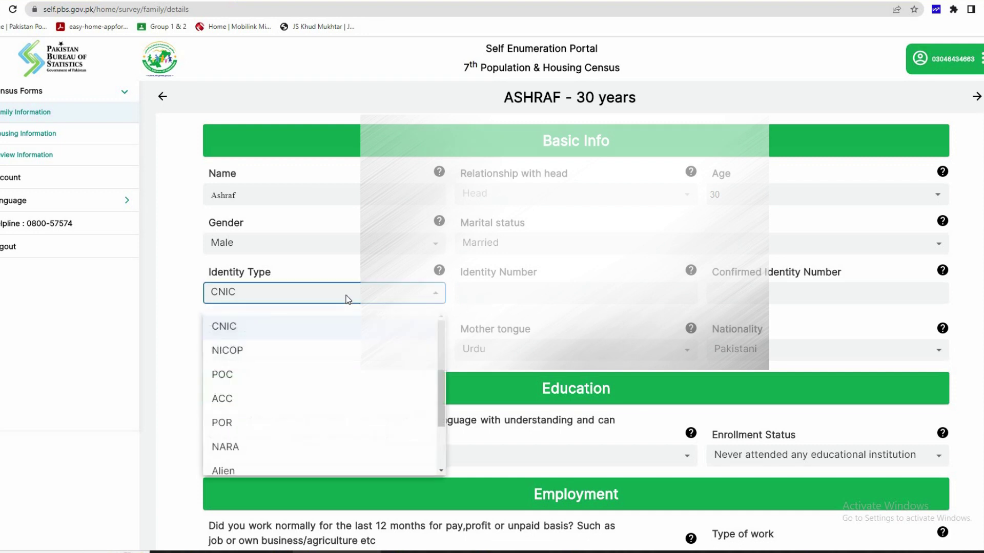
pyautogui.click(474, 291)
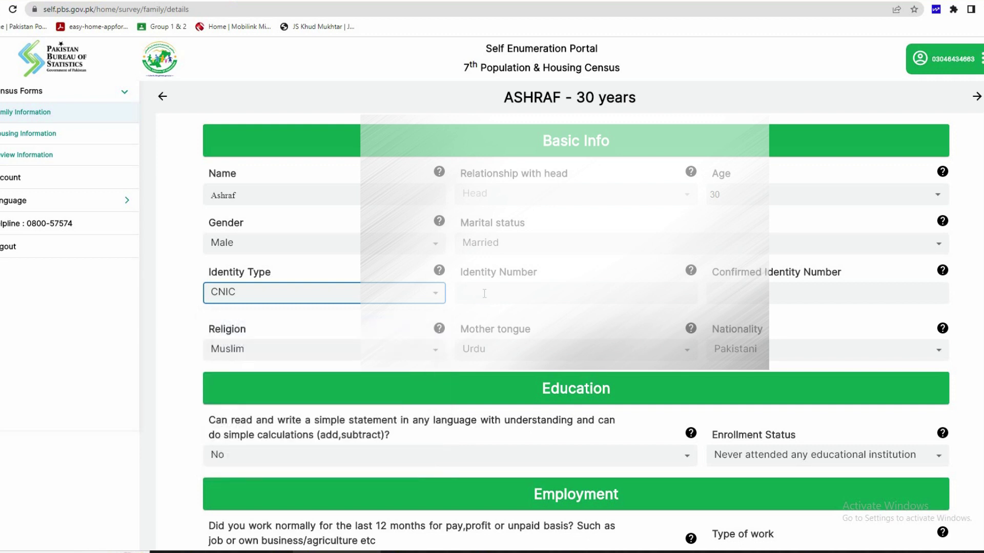
pyautogui.click(484, 293)
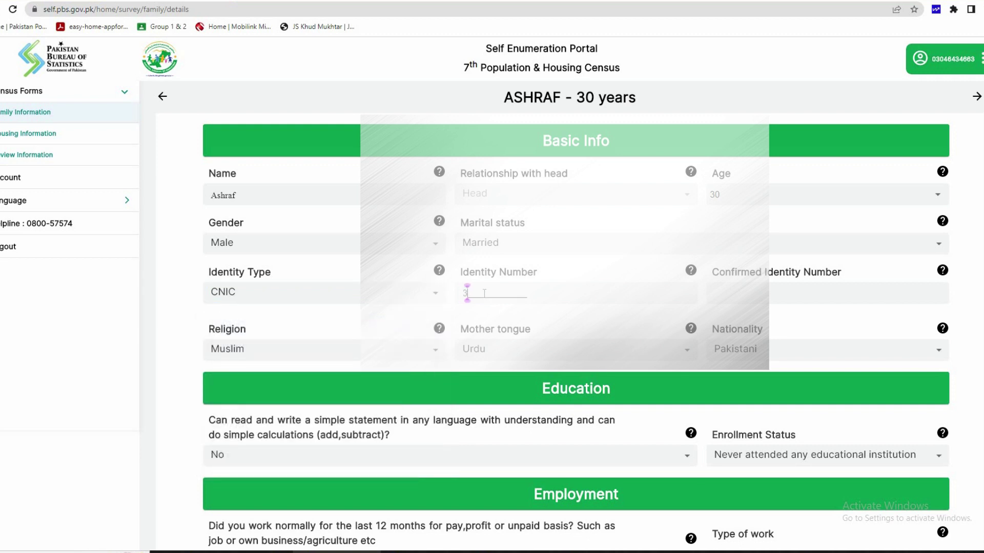
pyautogui.click(778, 298)
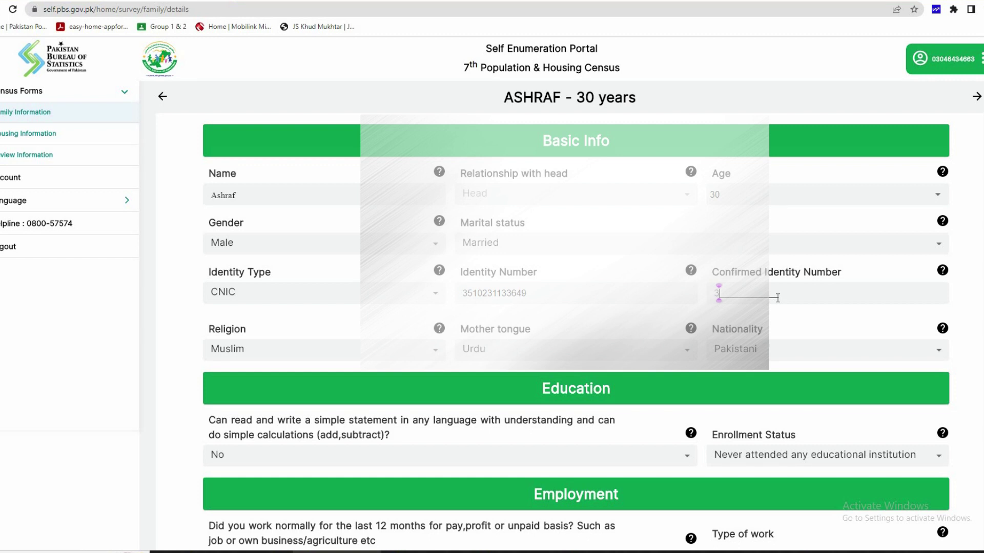
pyautogui.scroll(-12, 778, 298)
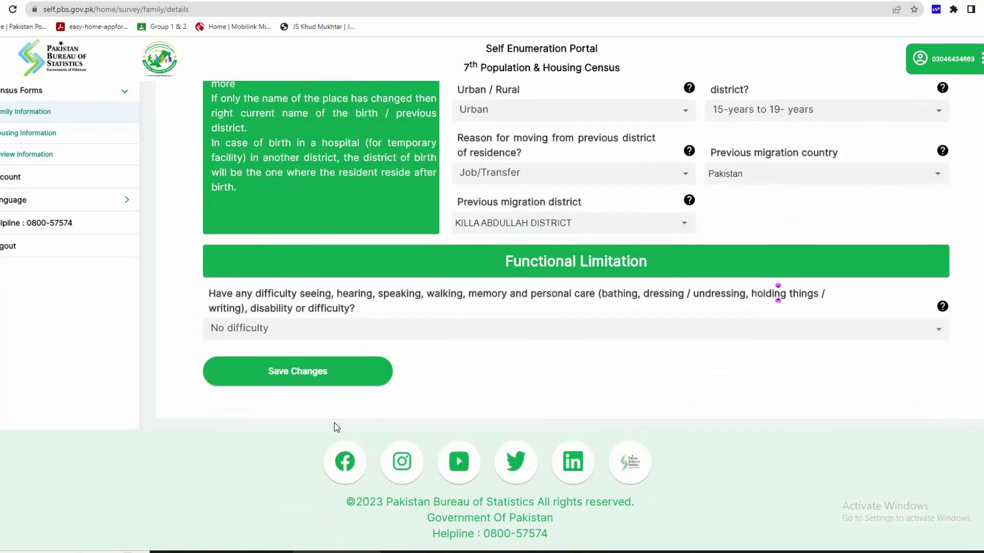
# Save the household head's record and acknowledge the Update Successful message.
pyautogui.click(305, 373)
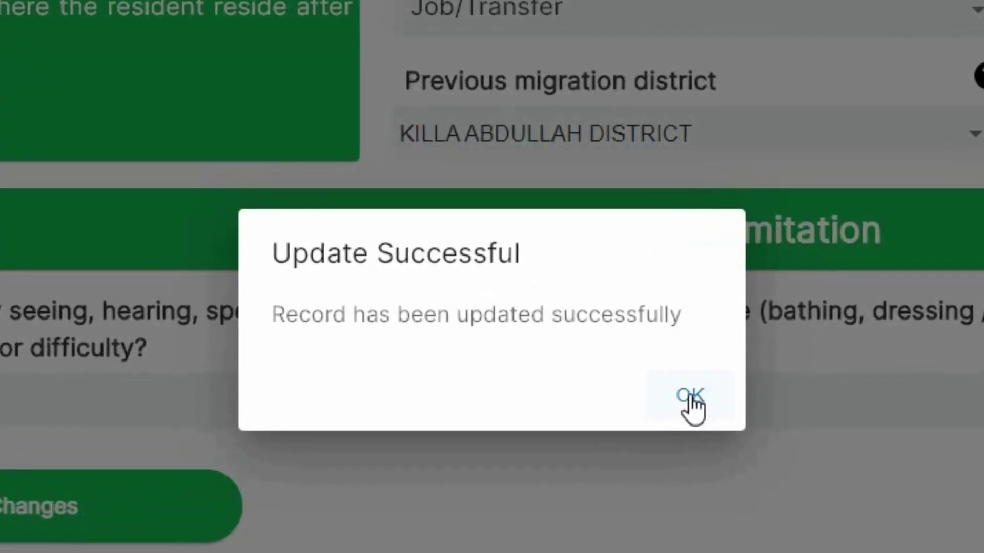
pyautogui.click(690, 399)
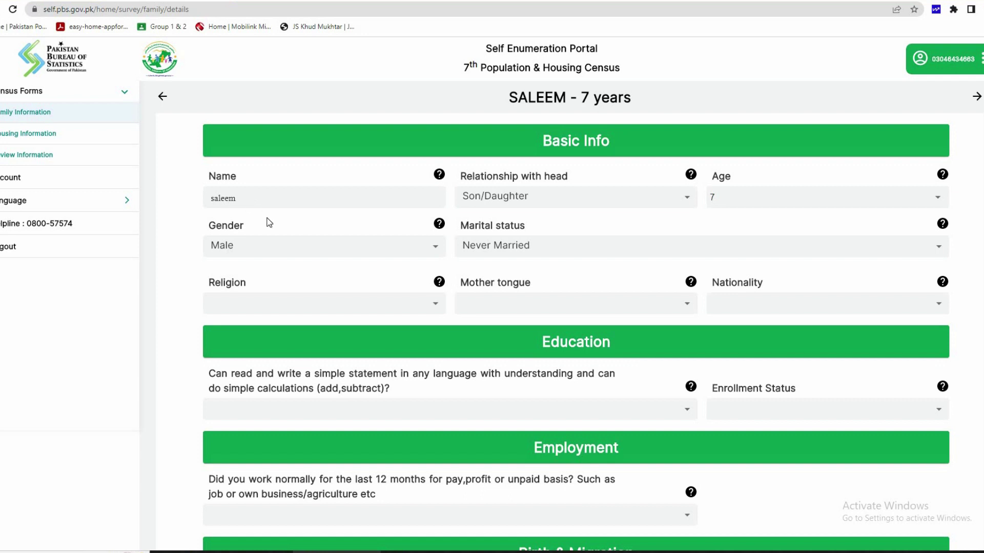
# Set religion Muslim, mother tongue Punjabi and nationality Pakistani.
pyautogui.scroll(-1, 545, 266)
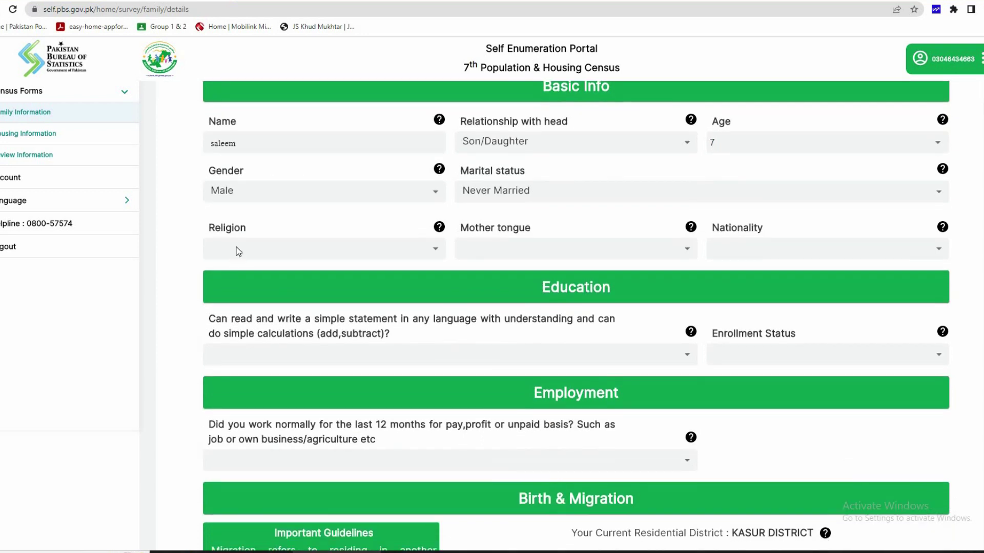
pyautogui.click(238, 251)
pyautogui.click(253, 281)
pyautogui.click(543, 250)
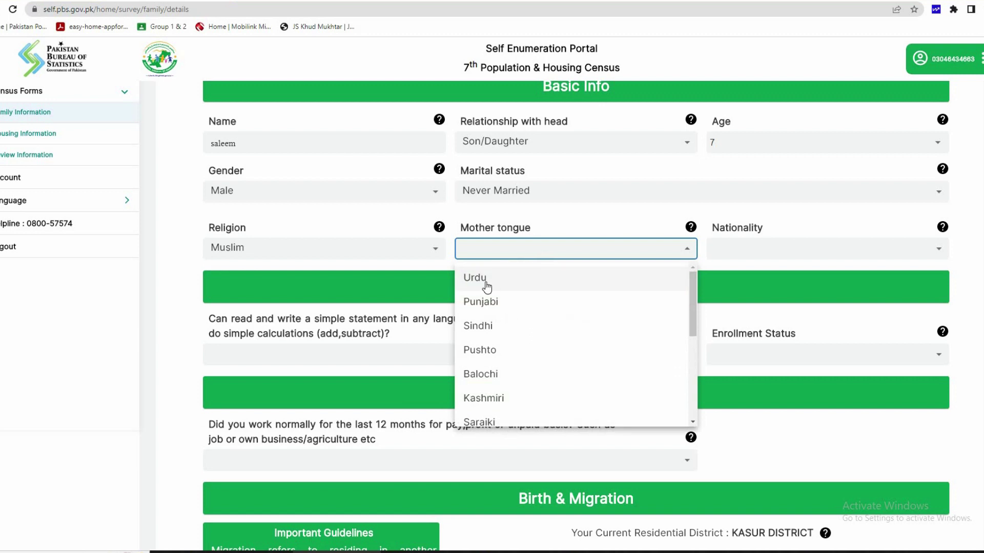
pyautogui.click(508, 302)
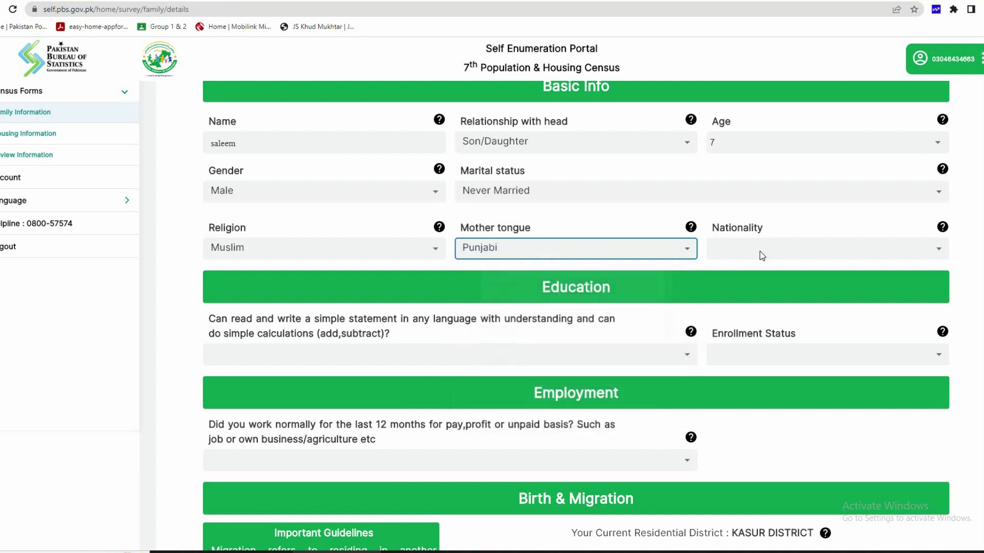
pyautogui.click(760, 252)
pyautogui.click(747, 281)
# Record literate, currently attending, Privately, Class 3 passed, General education field.
pyautogui.scroll(-3, 290, 189)
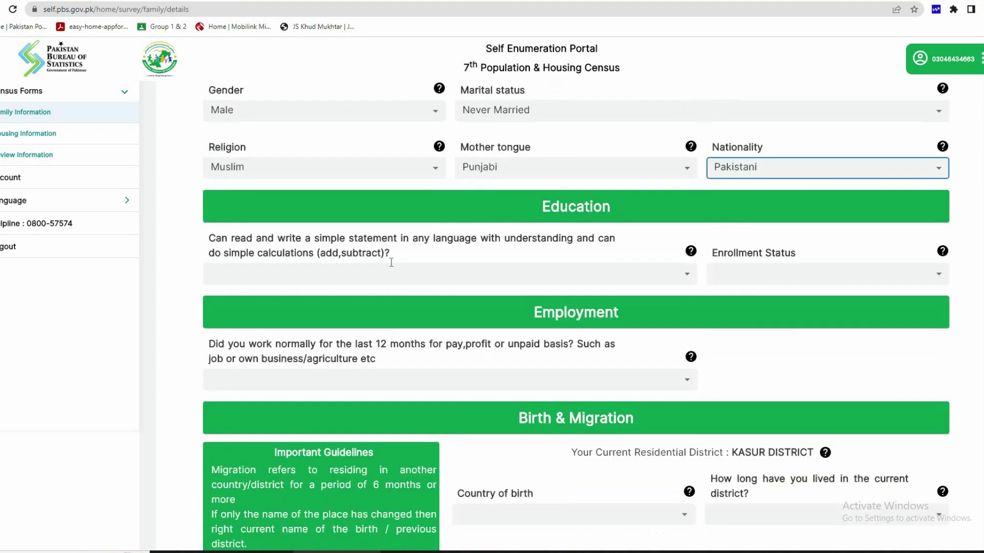
pyautogui.click(290, 189)
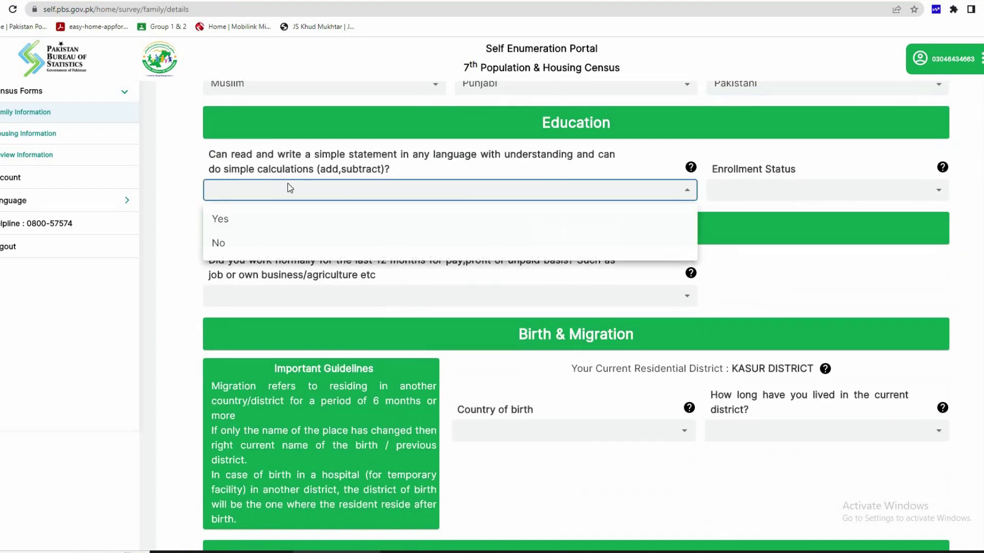
pyautogui.click(239, 230)
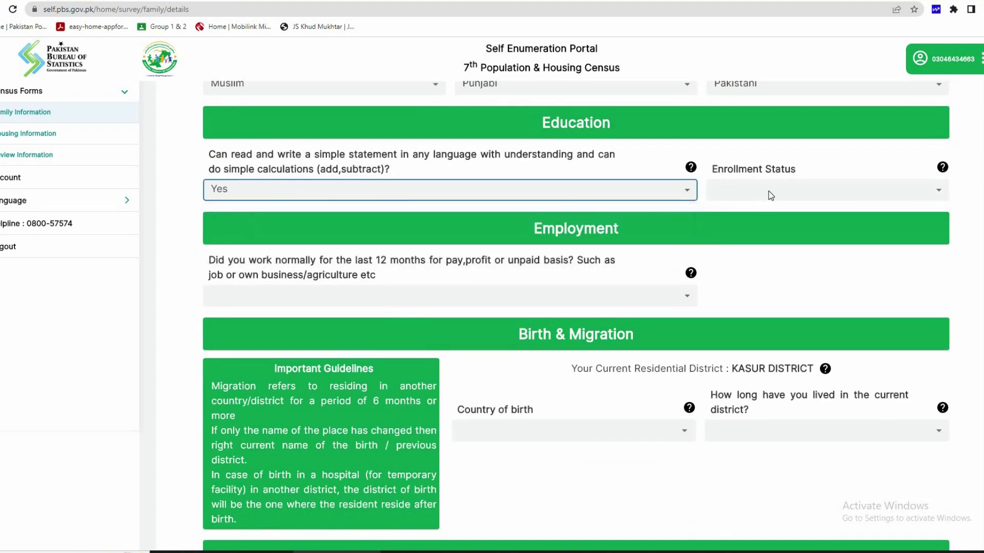
pyautogui.click(768, 193)
pyautogui.click(745, 220)
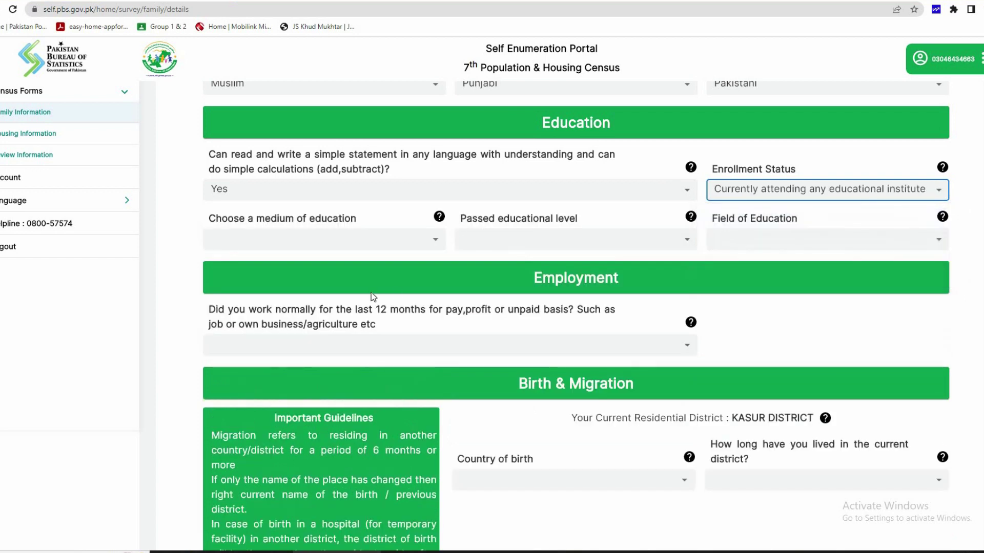
pyautogui.click(258, 243)
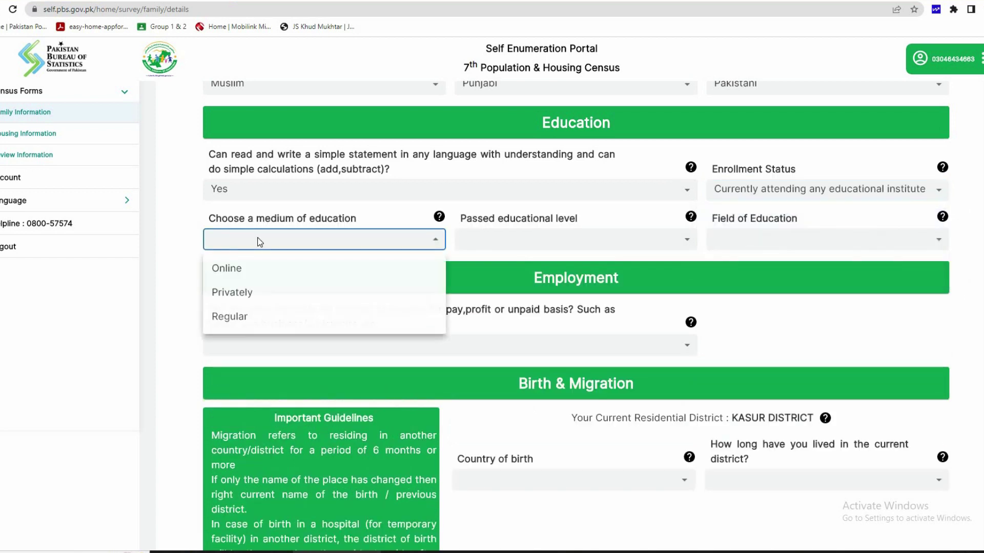
pyautogui.click(242, 293)
pyautogui.click(523, 241)
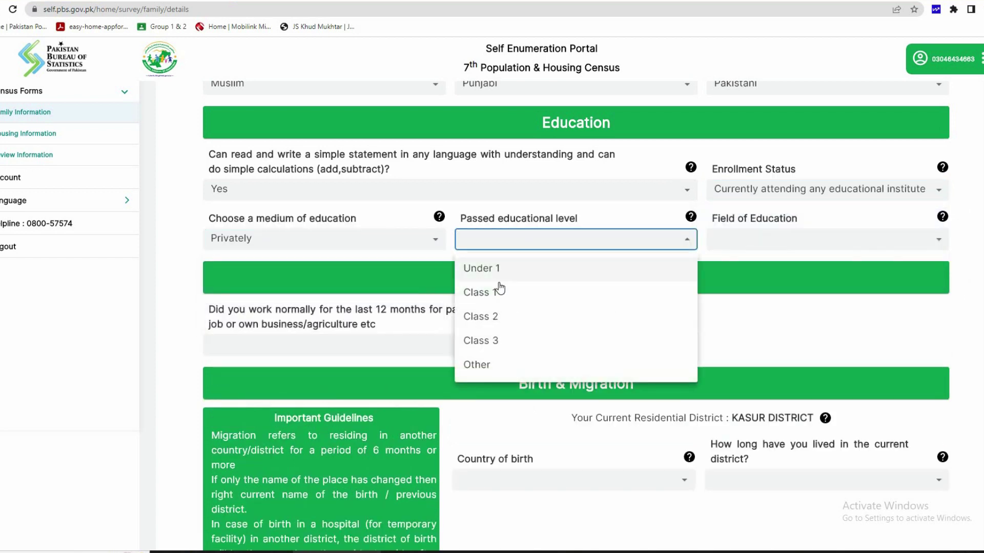
pyautogui.click(496, 340)
pyautogui.click(755, 241)
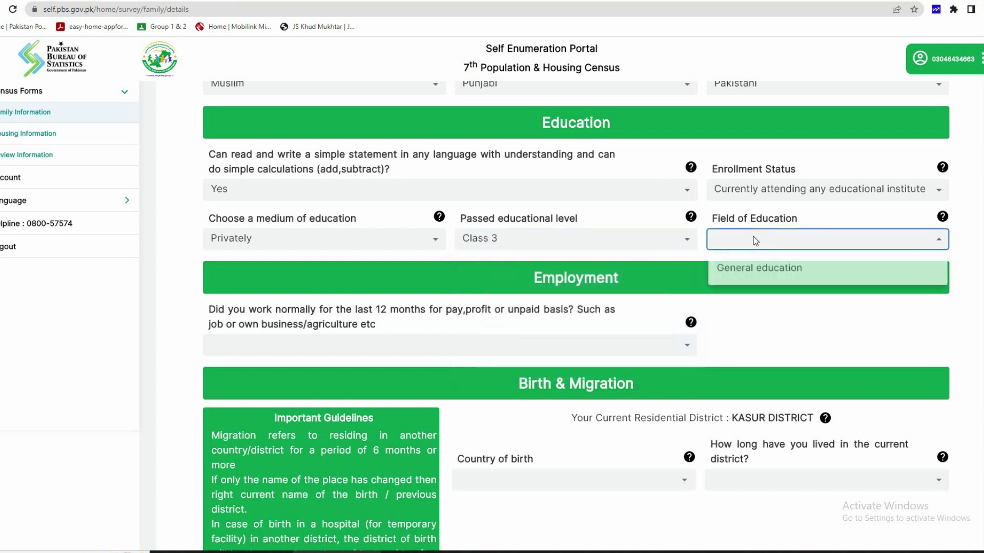
pyautogui.click(758, 271)
# Answer Yes to working in the last 12 months.
pyautogui.scroll(-4, 537, 203)
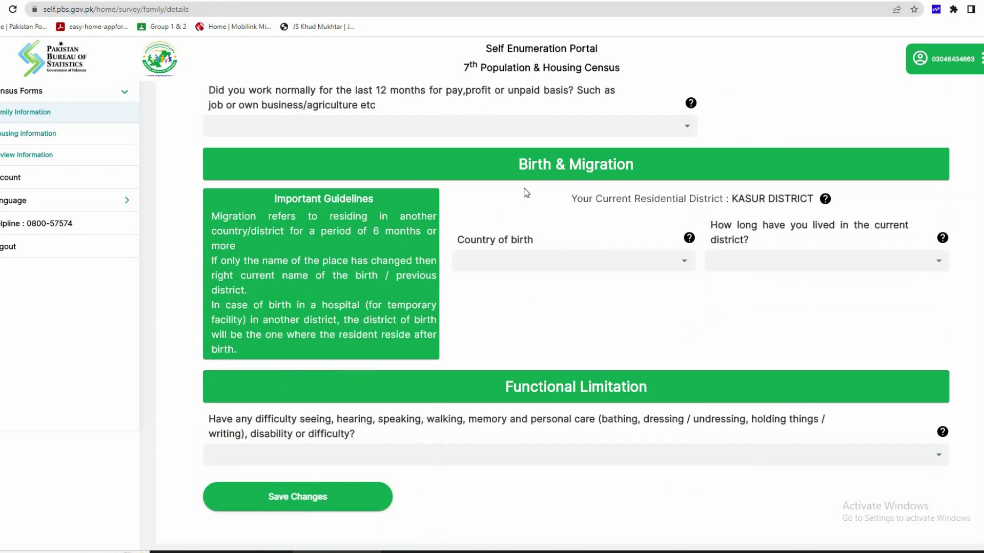
pyautogui.scroll(2, 523, 193)
pyautogui.click(293, 237)
pyautogui.click(221, 265)
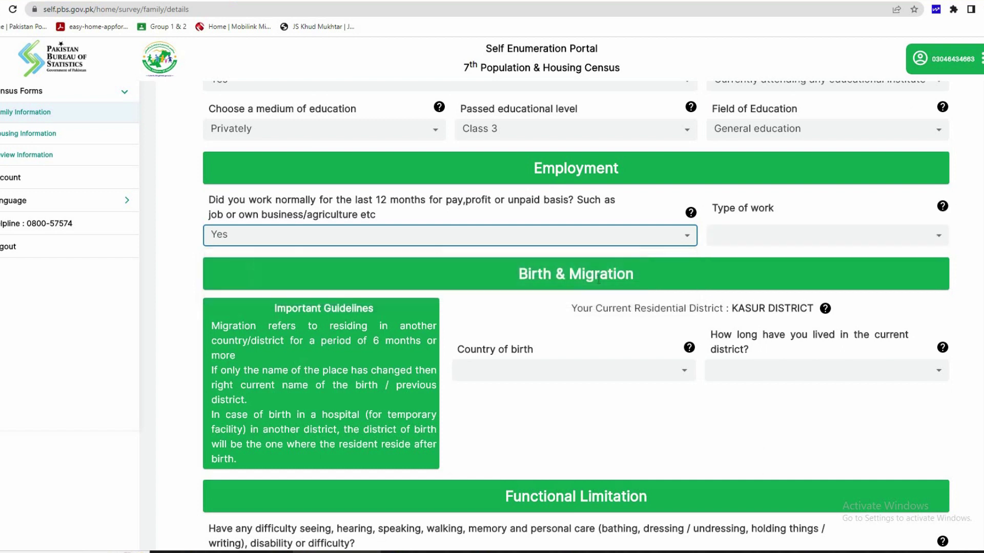
pyautogui.scroll(-2, 598, 280)
# Record birth in Pakistan, Astore District, Urban, with 1-4 years lived in the district.
pyautogui.click(512, 260)
pyautogui.click(491, 284)
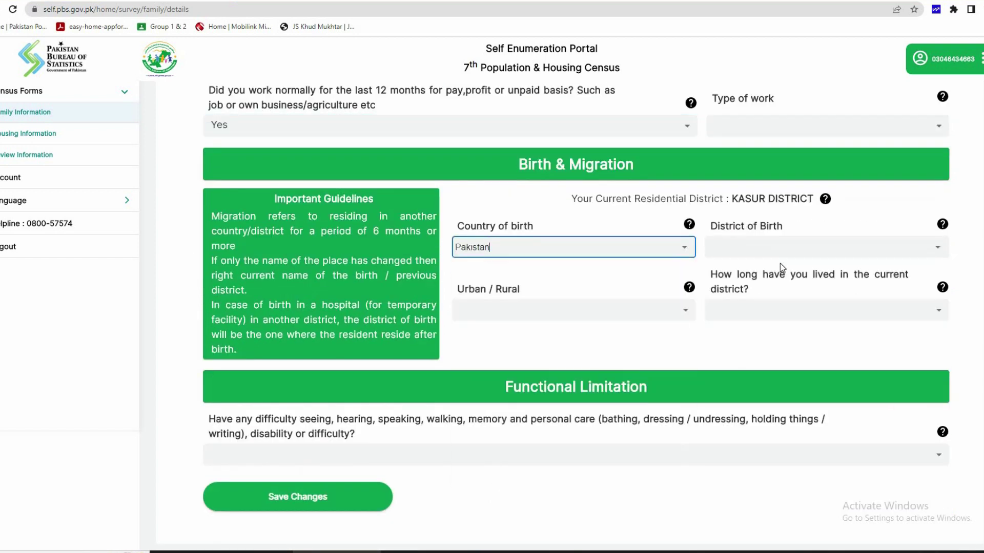
pyautogui.click(756, 255)
pyautogui.click(728, 291)
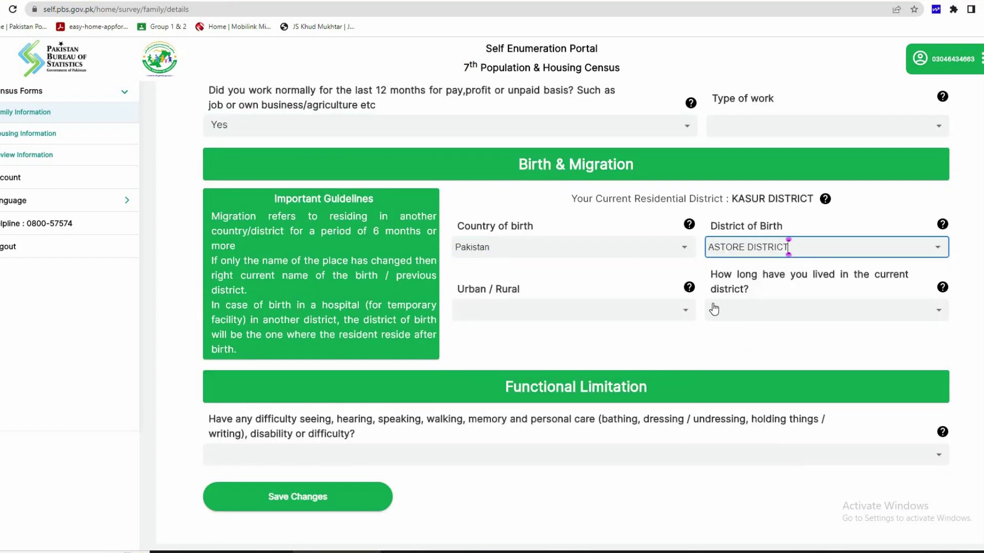
pyautogui.click(497, 318)
pyautogui.click(484, 337)
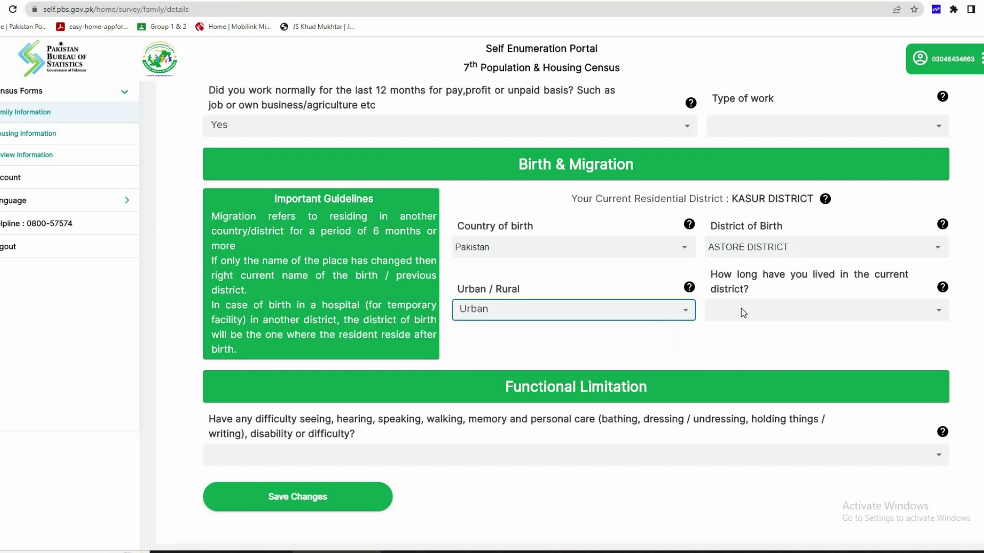
pyautogui.click(740, 308)
pyautogui.click(744, 362)
# Set the reason for moving to Business and previous migration country to Pakistan.
pyautogui.scroll(-3, 639, 336)
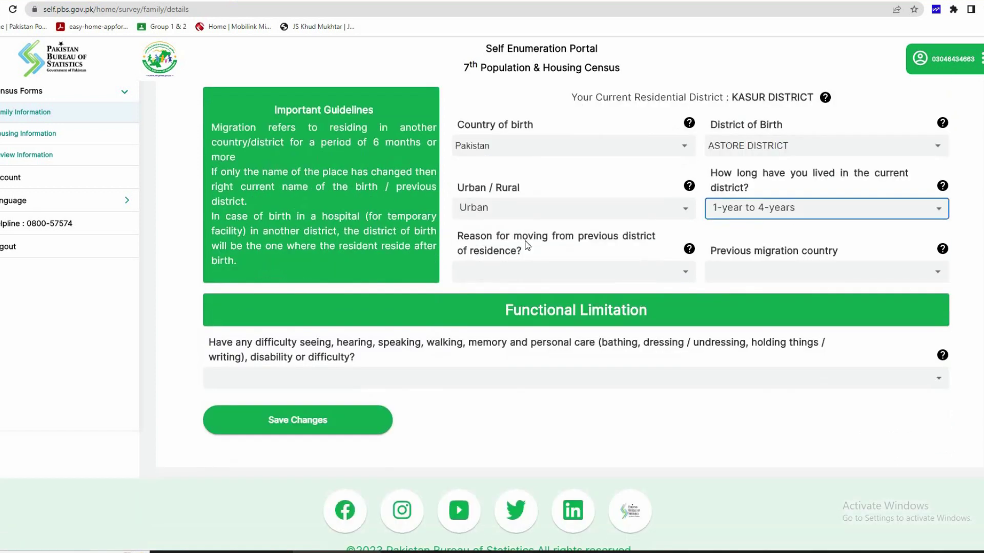
pyautogui.click(510, 218)
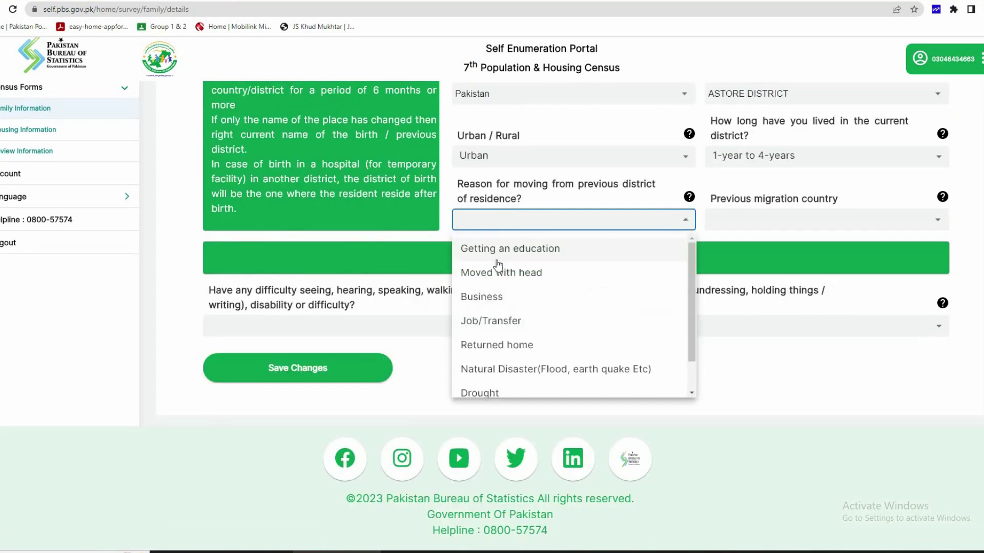
pyautogui.click(499, 297)
pyautogui.click(772, 218)
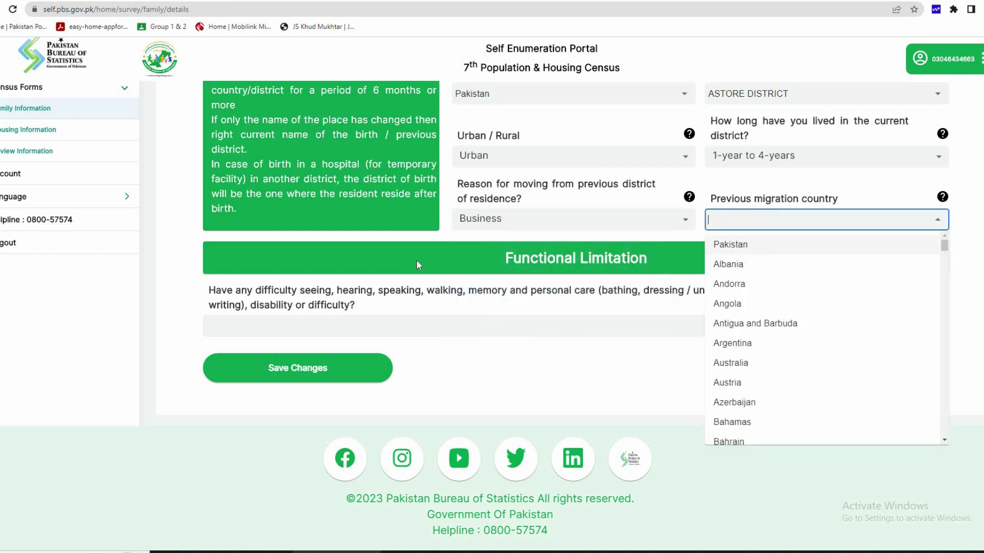
pyautogui.click(742, 243)
# Answer No difficulty for functional limitation and set previous migration district to Bannu District.
pyautogui.scroll(-1, 279, 308)
pyautogui.click(277, 330)
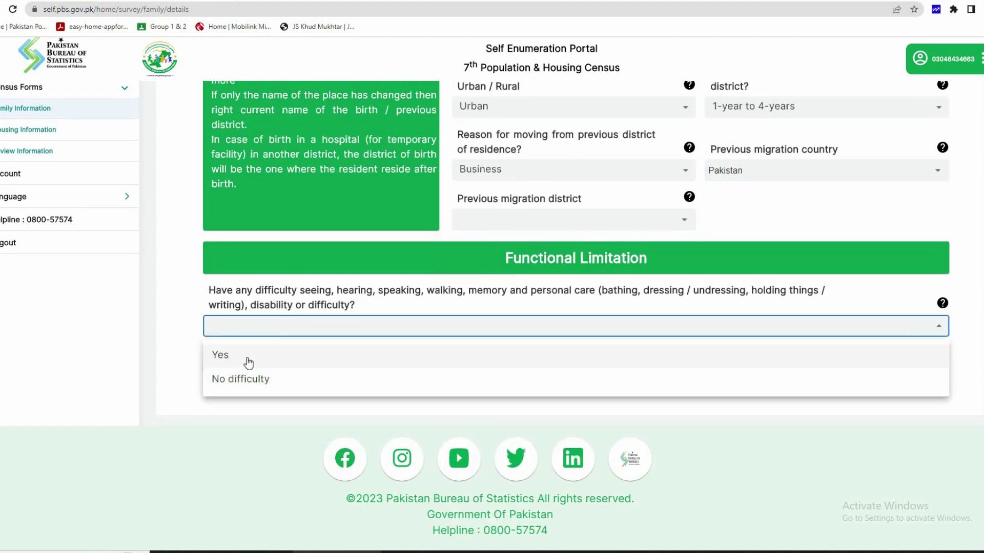
pyautogui.click(300, 356)
pyautogui.scroll(-3, 563, 318)
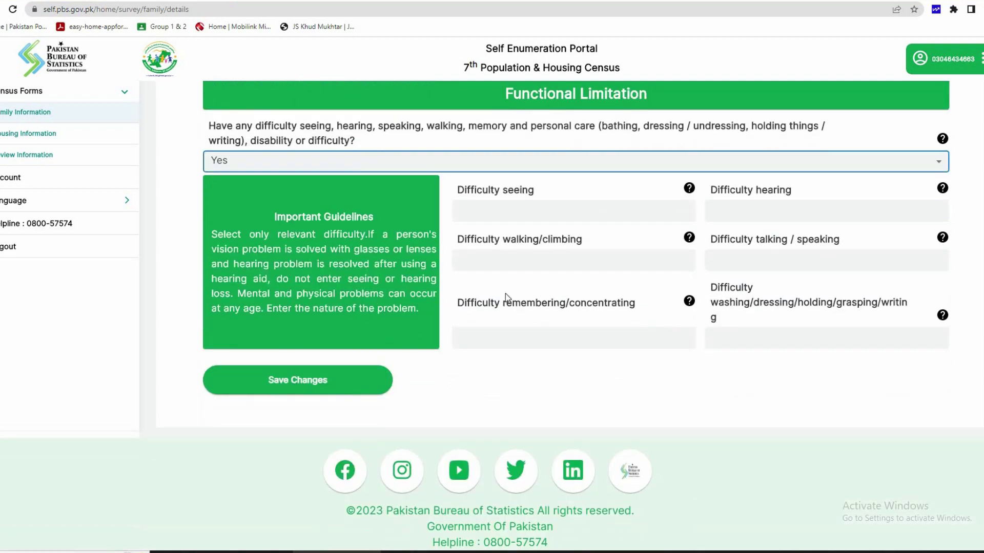
pyautogui.scroll(2, 359, 282)
pyautogui.click(244, 270)
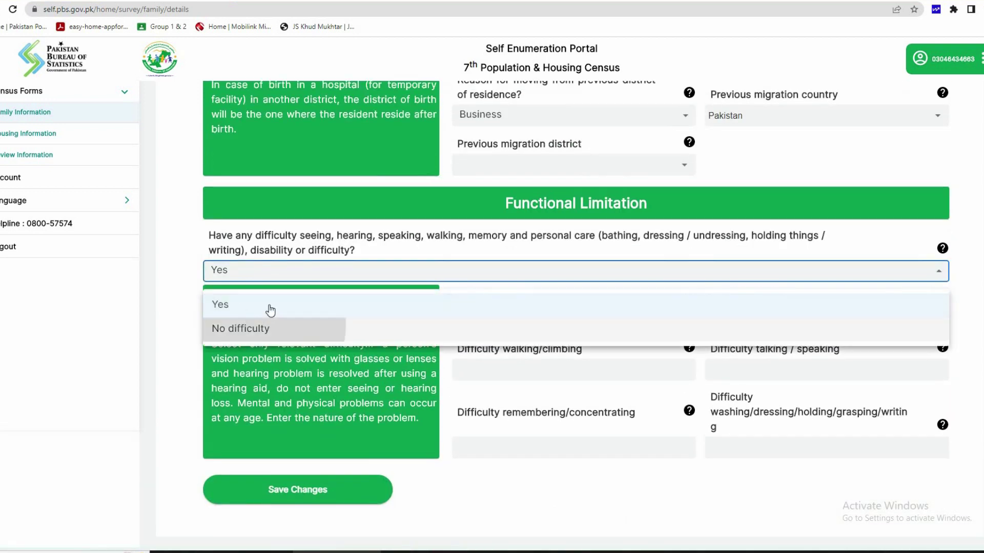
pyautogui.click(308, 328)
pyautogui.click(281, 373)
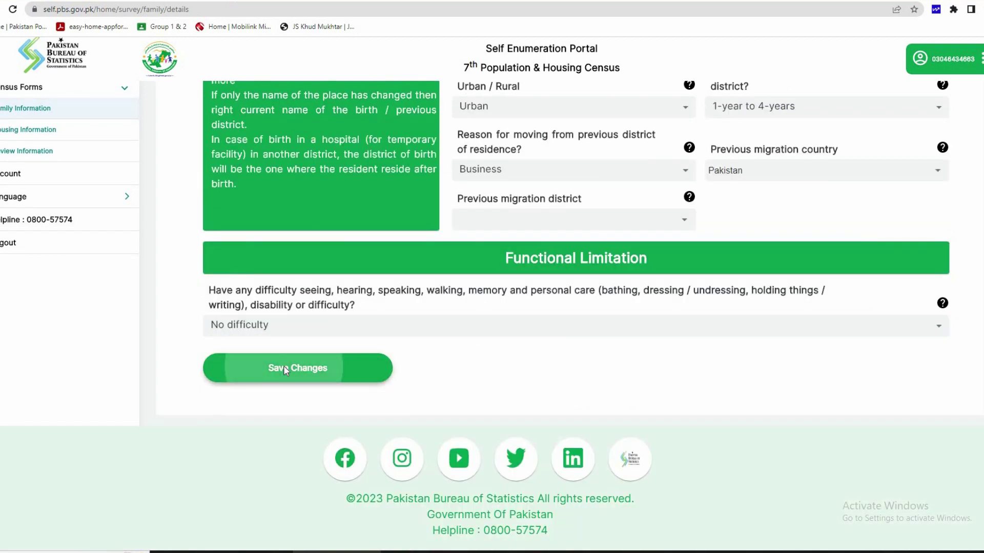
pyautogui.click(516, 414)
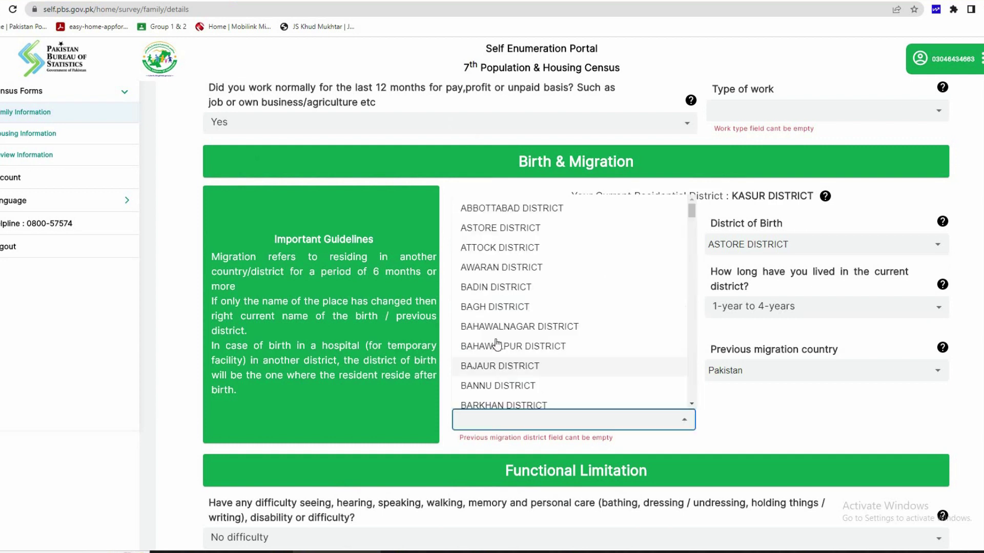
pyautogui.click(501, 384)
pyautogui.scroll(-4, 586, 396)
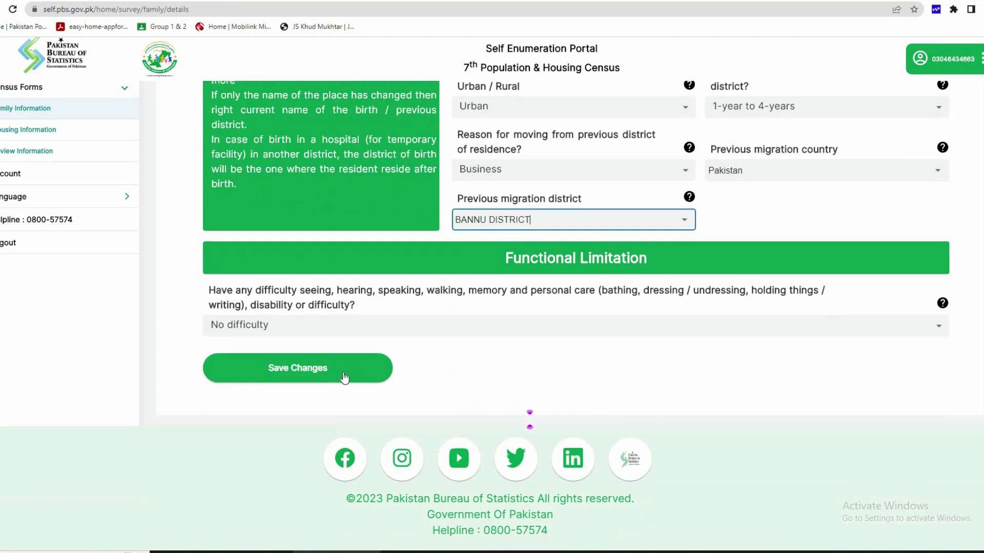
# Save the second member's record and dismiss the Update Successful confirmation.
pyautogui.click(311, 383)
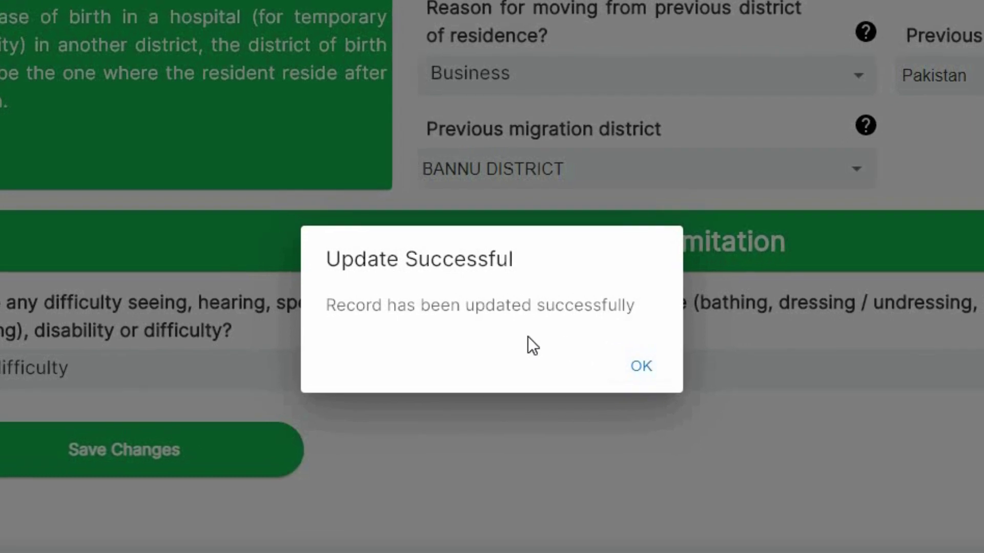
pyautogui.click(662, 380)
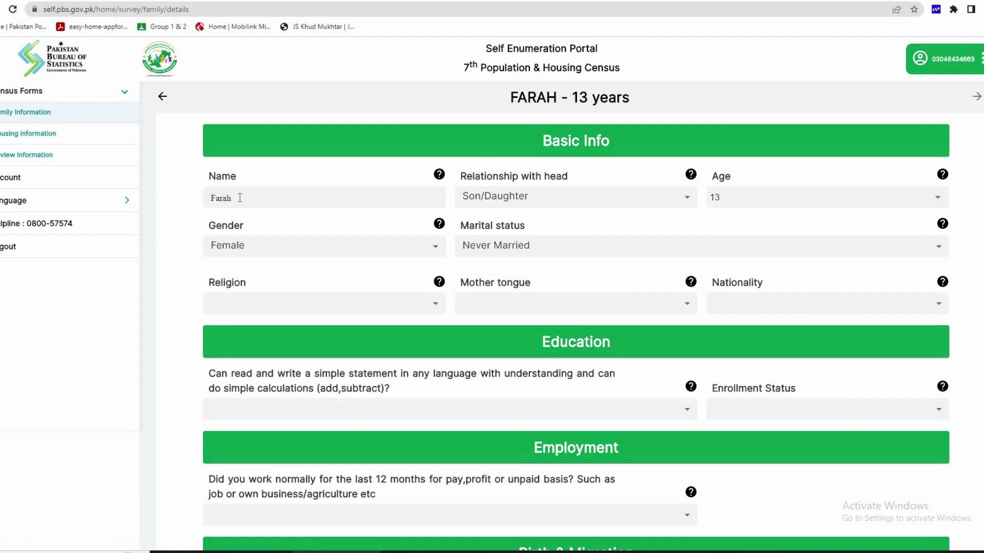
# Set the daughter's religion Muslim, mother tongue Urdu and nationality Pakistani.
pyautogui.moveTo(240, 198); pyautogui.dragTo(205, 197)
pyautogui.click(227, 210)
pyautogui.click(301, 308)
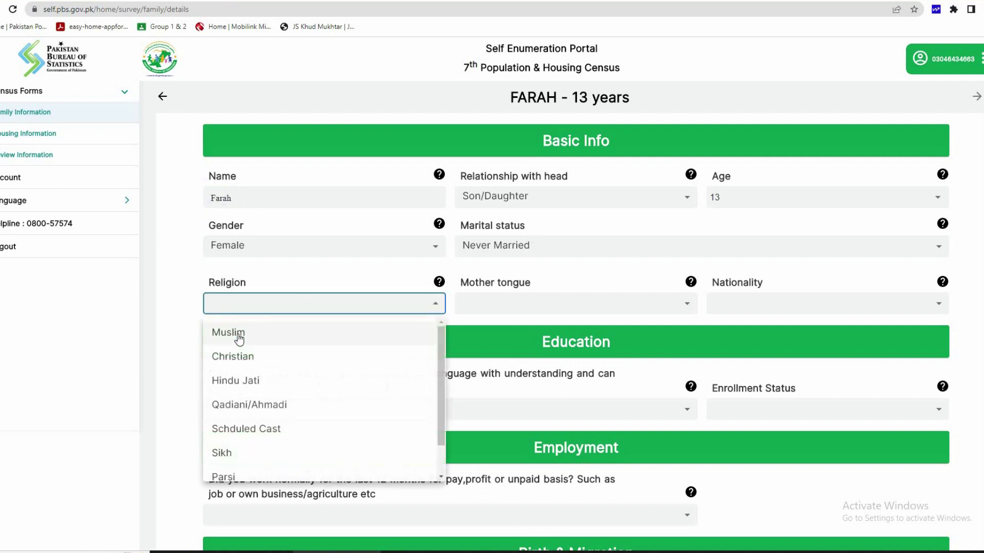
pyautogui.click(237, 335)
pyautogui.click(548, 303)
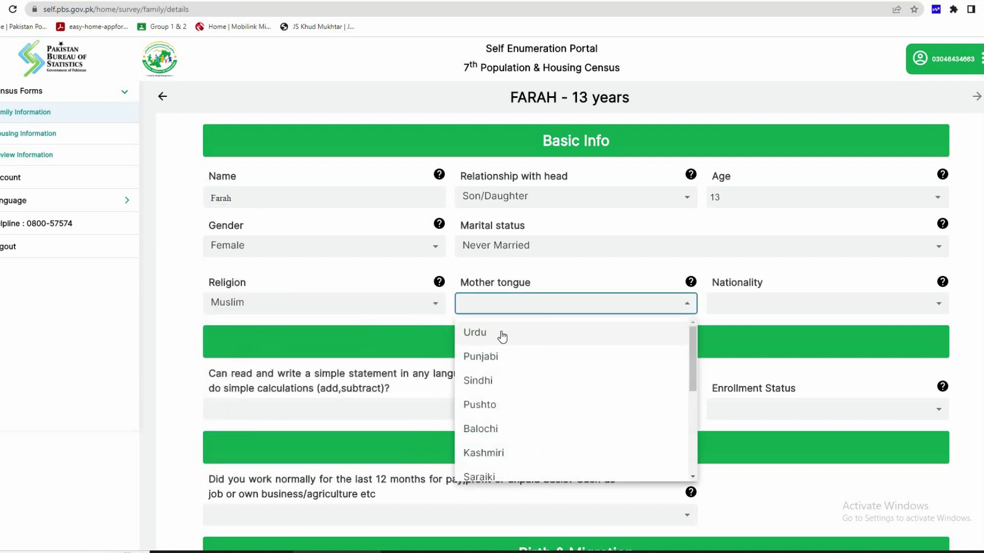
pyautogui.click(485, 338)
pyautogui.click(794, 306)
pyautogui.click(745, 334)
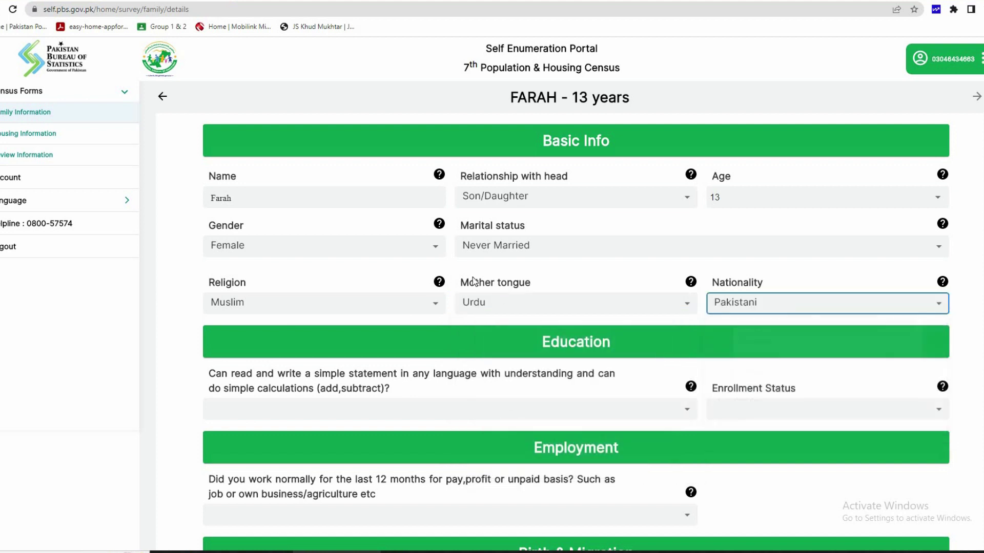
# Record literate, currently attending, Privately, Class 3 passed, General education field.
pyautogui.scroll(-4, 440, 303)
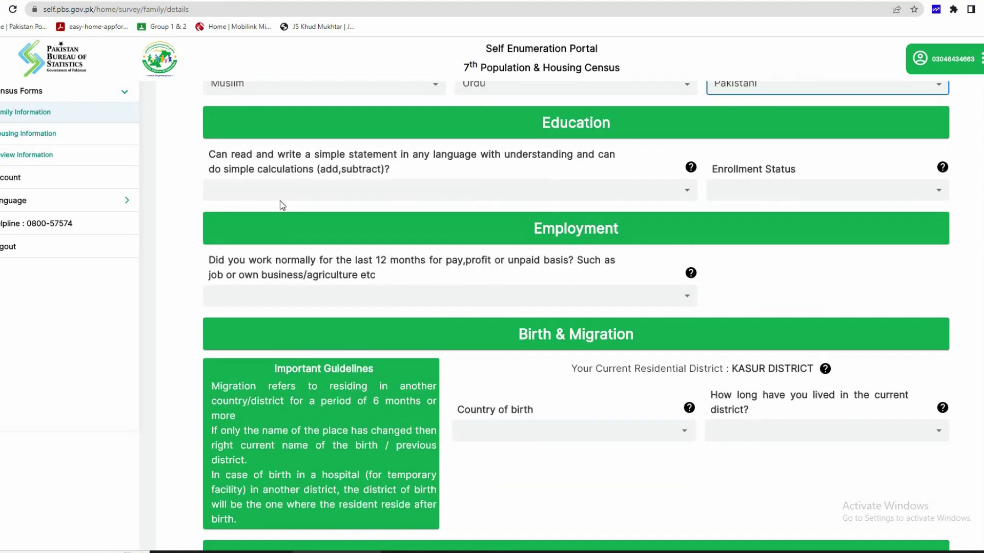
pyautogui.click(279, 197)
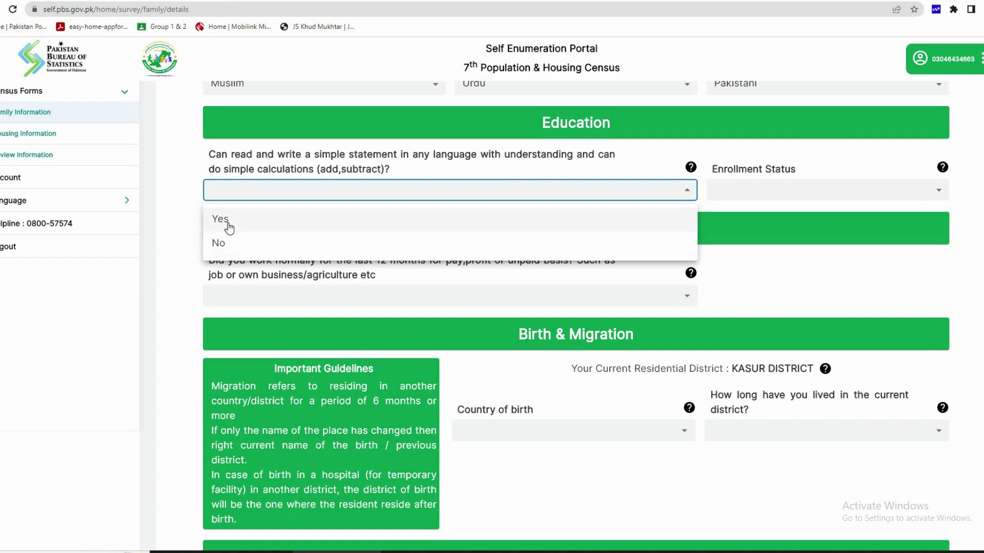
pyautogui.click(220, 220)
pyautogui.click(740, 194)
pyautogui.click(744, 217)
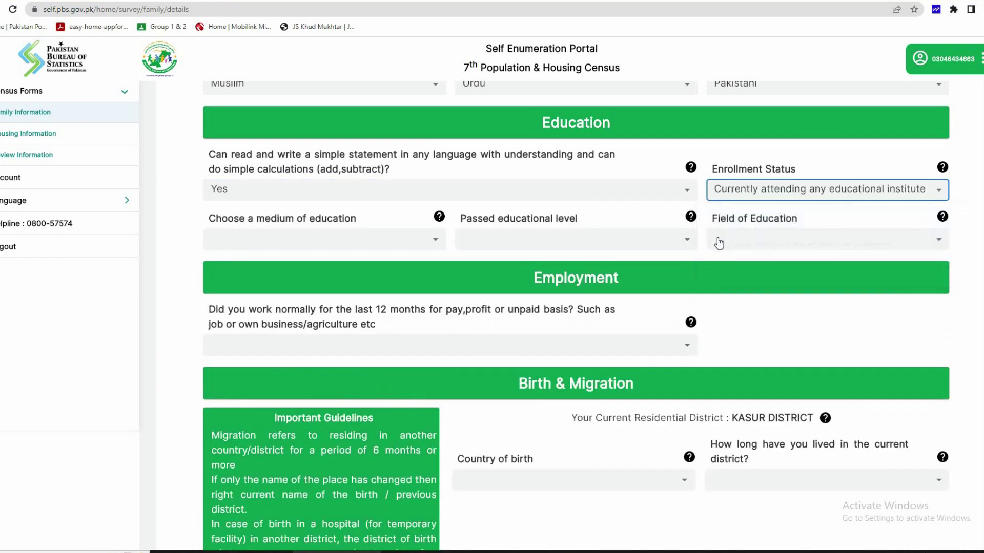
pyautogui.click(260, 246)
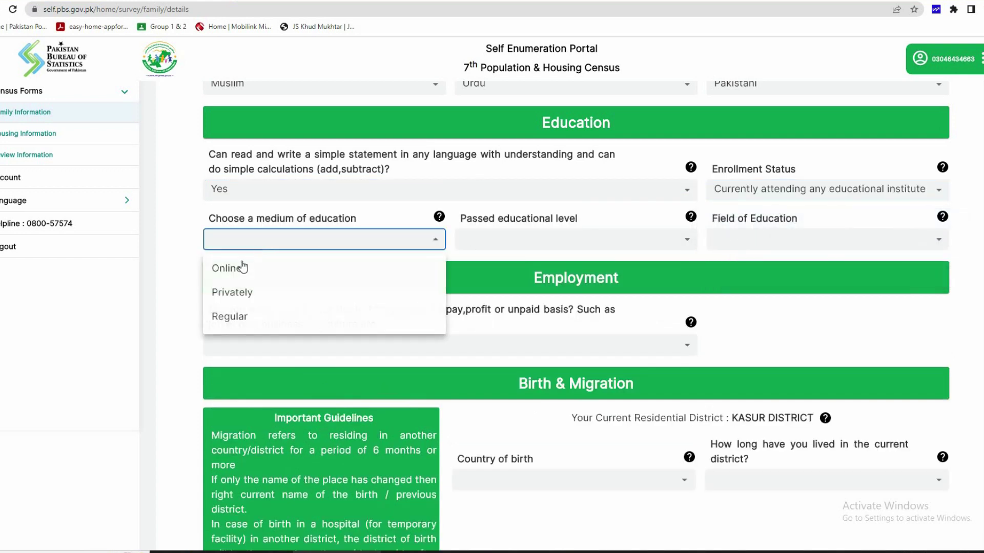
pyautogui.click(239, 295)
pyautogui.click(510, 239)
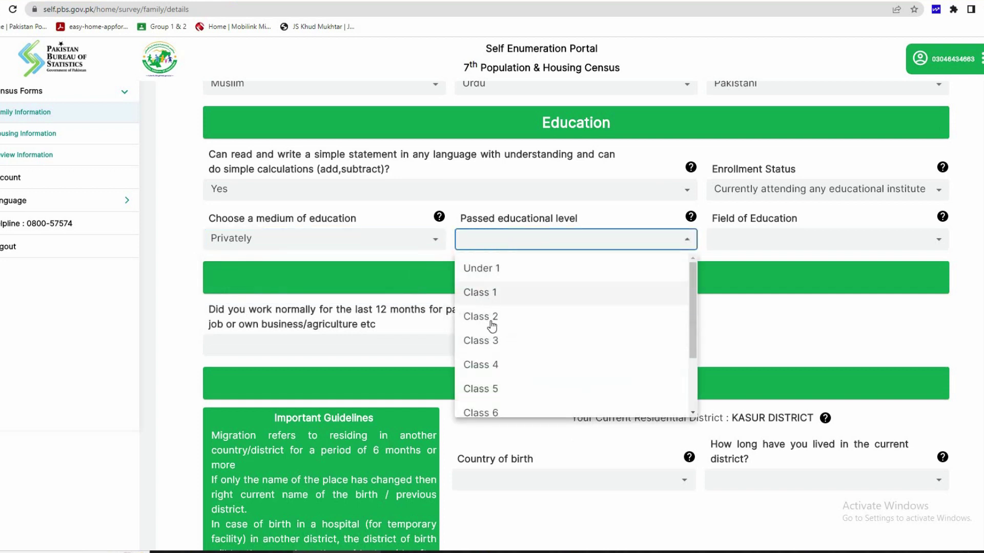
pyautogui.click(492, 340)
pyautogui.click(753, 240)
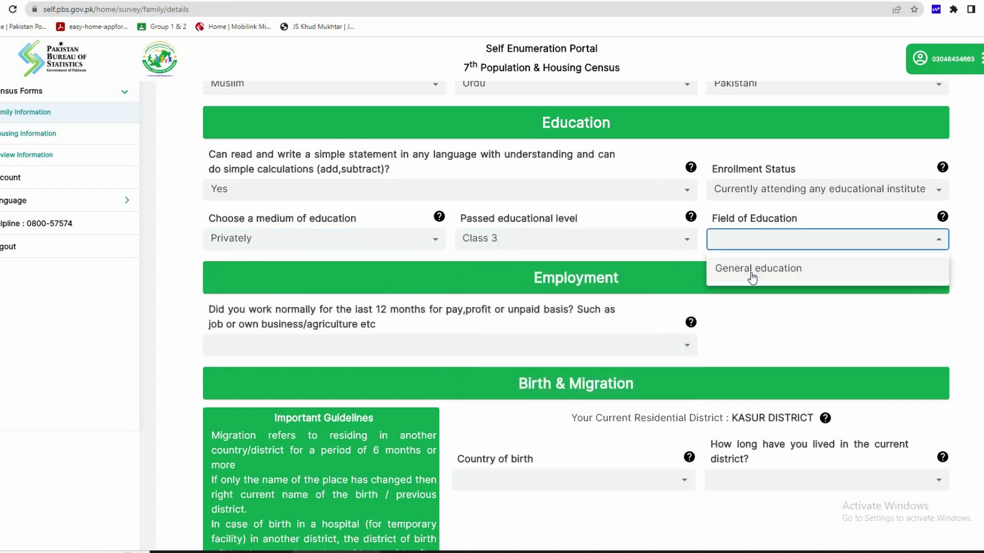
pyautogui.click(752, 276)
pyautogui.scroll(3, 717, 262)
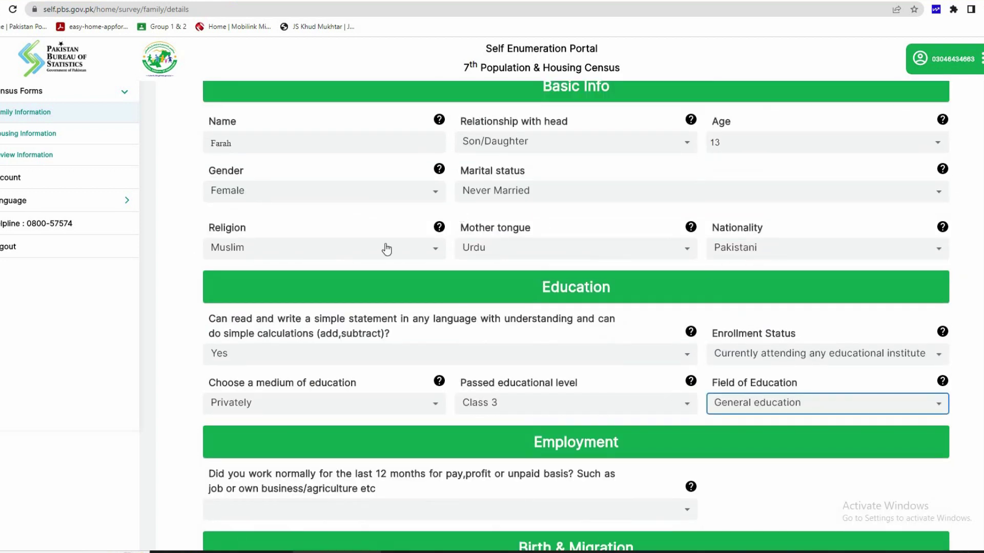
pyautogui.scroll(-6, 386, 250)
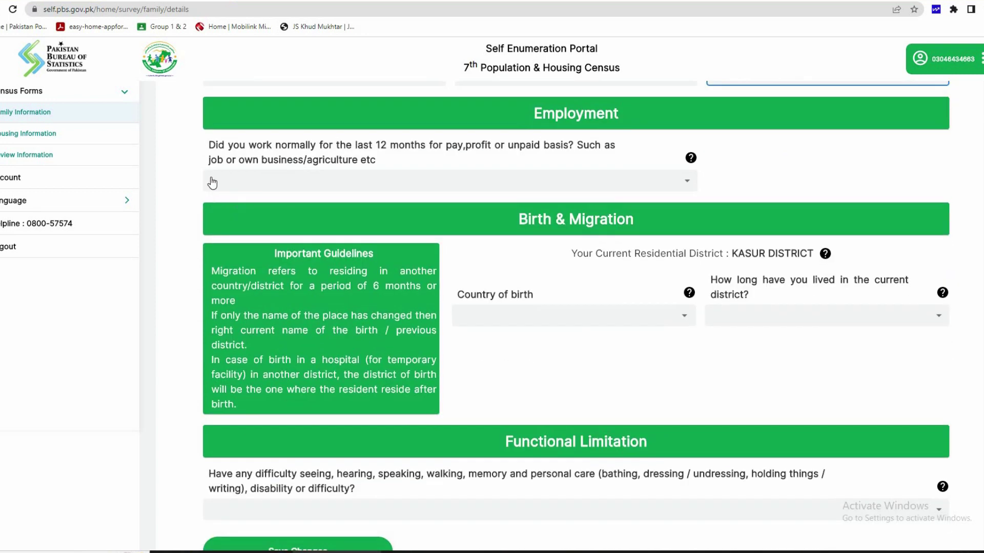
# Record the daughter's birth in Pakistan, Attock District (Urban), 1-4 years' residence, Business move, previous country Pakistan.
pyautogui.scroll(-2, 358, 195)
pyautogui.click(482, 202)
pyautogui.click(479, 232)
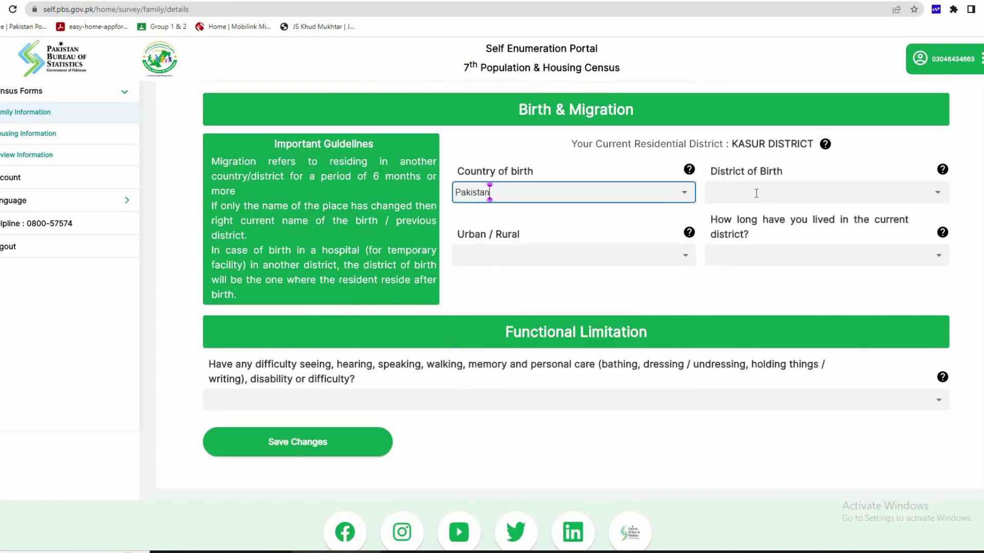
pyautogui.click(757, 194)
pyautogui.click(753, 256)
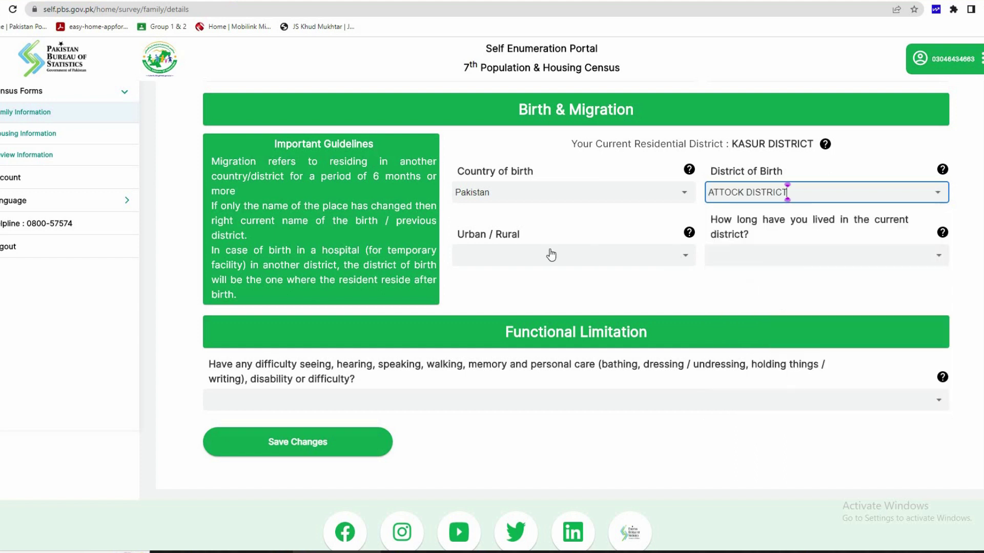
pyautogui.click(546, 255)
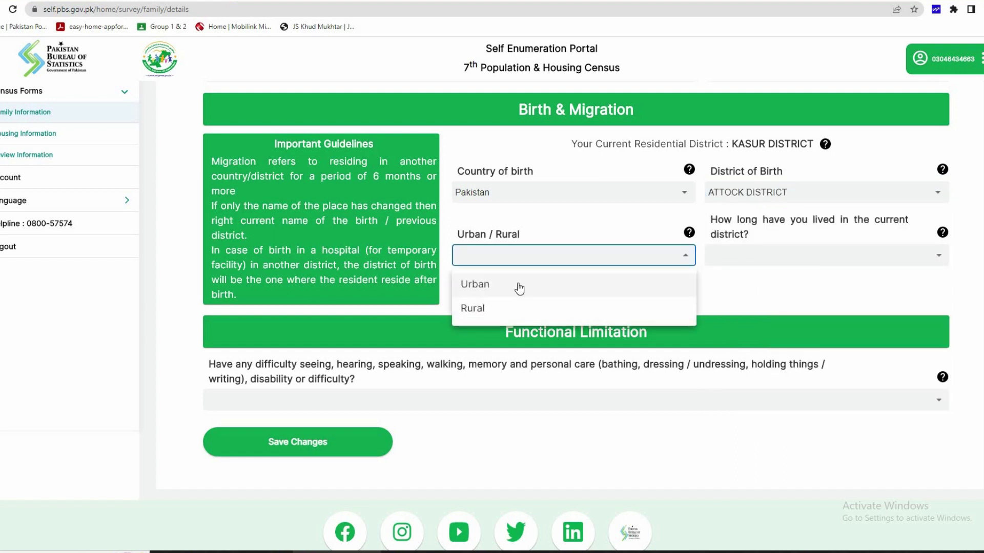
pyautogui.click(518, 285)
pyautogui.click(776, 253)
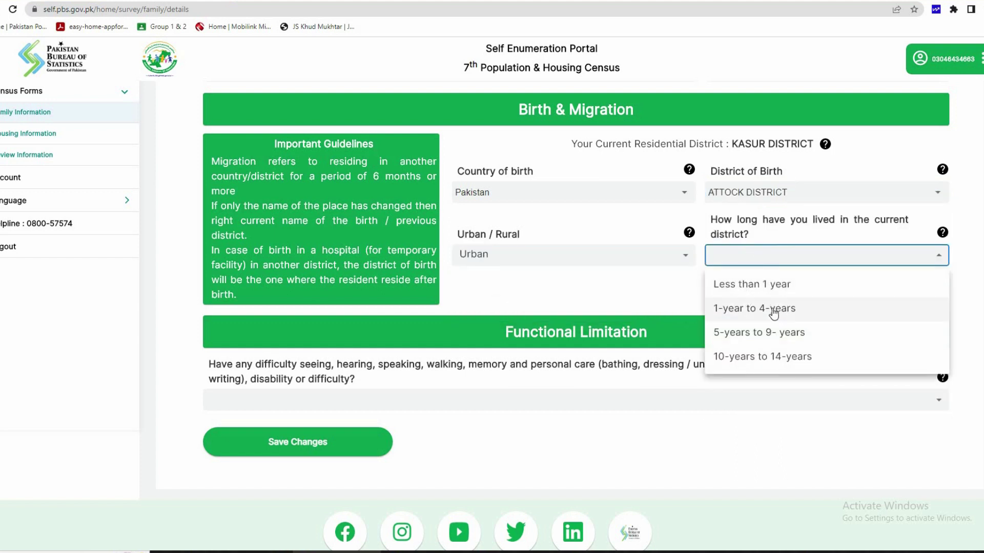
pyautogui.click(741, 307)
pyautogui.click(551, 318)
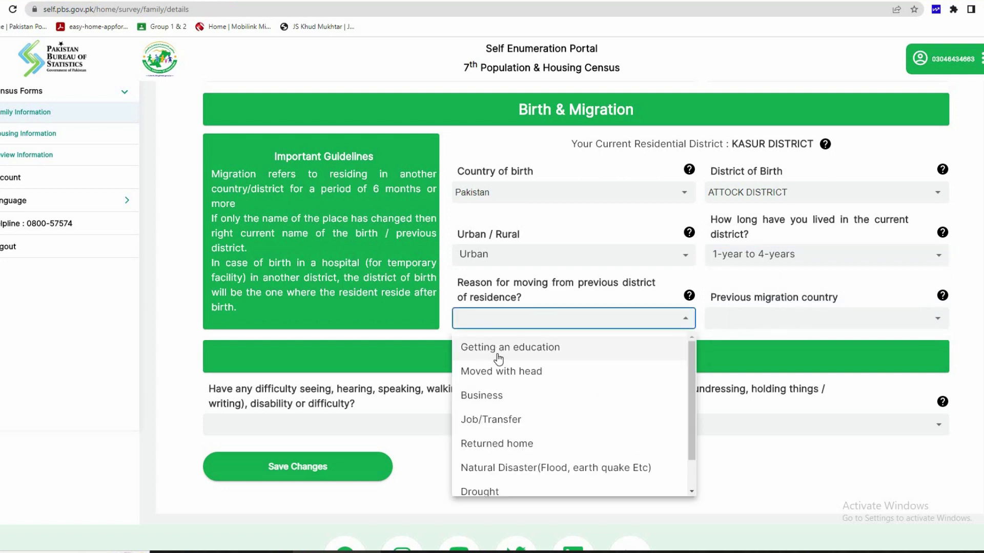
pyautogui.click(487, 395)
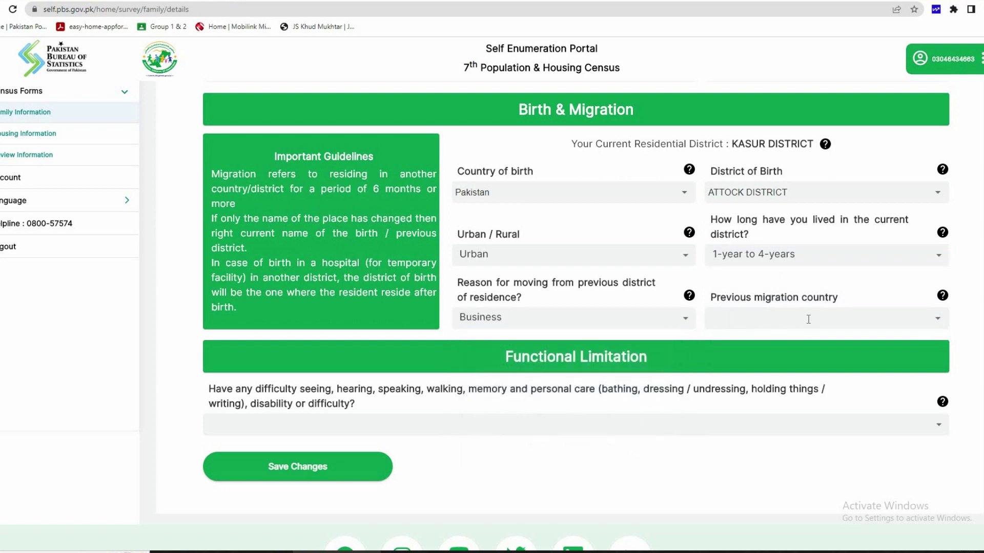
pyautogui.click(808, 318)
pyautogui.click(738, 343)
# Set her functional difficulty answer to No difficulty, save, and dismiss the success message.
pyautogui.scroll(-3, 512, 359)
pyautogui.click(266, 326)
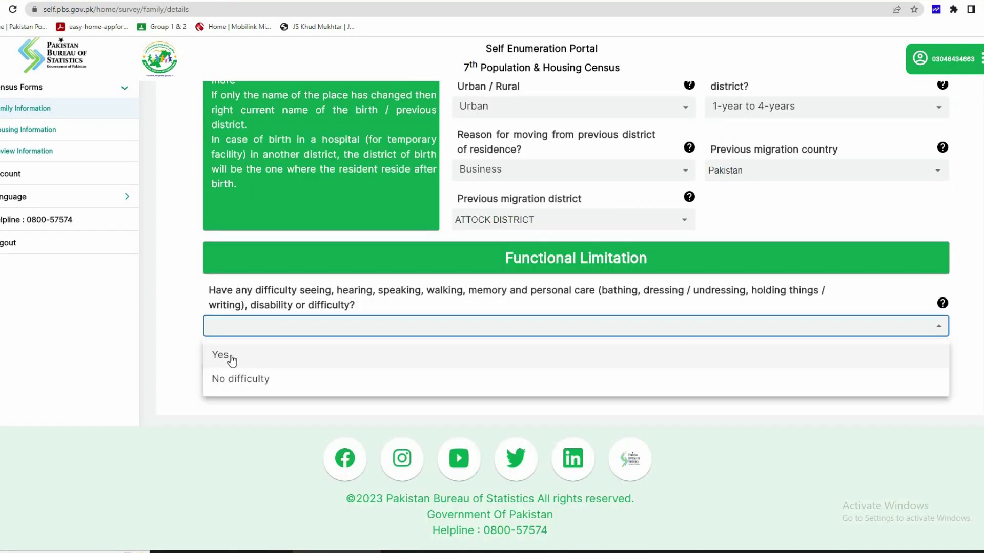
pyautogui.click(348, 362)
pyautogui.click(241, 325)
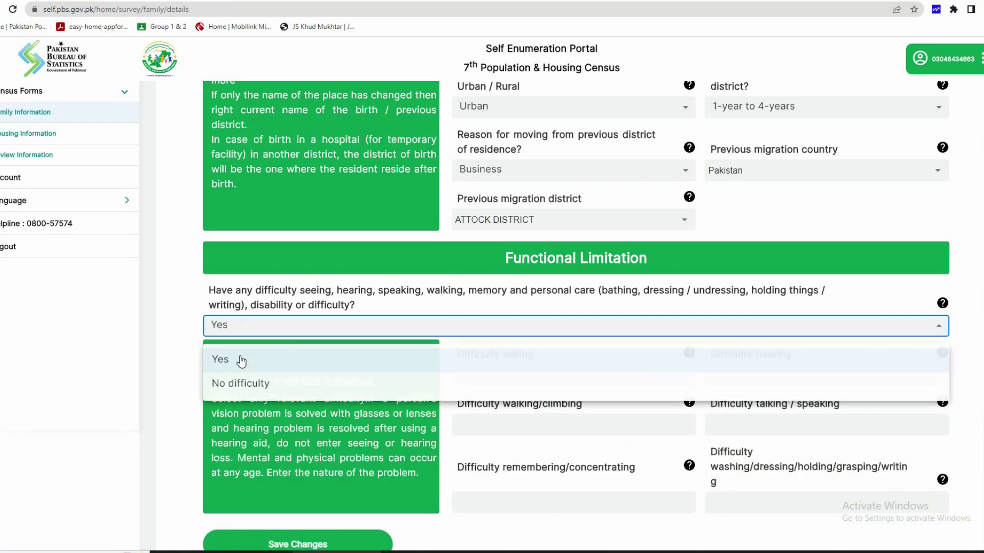
pyautogui.click(241, 384)
pyautogui.click(274, 369)
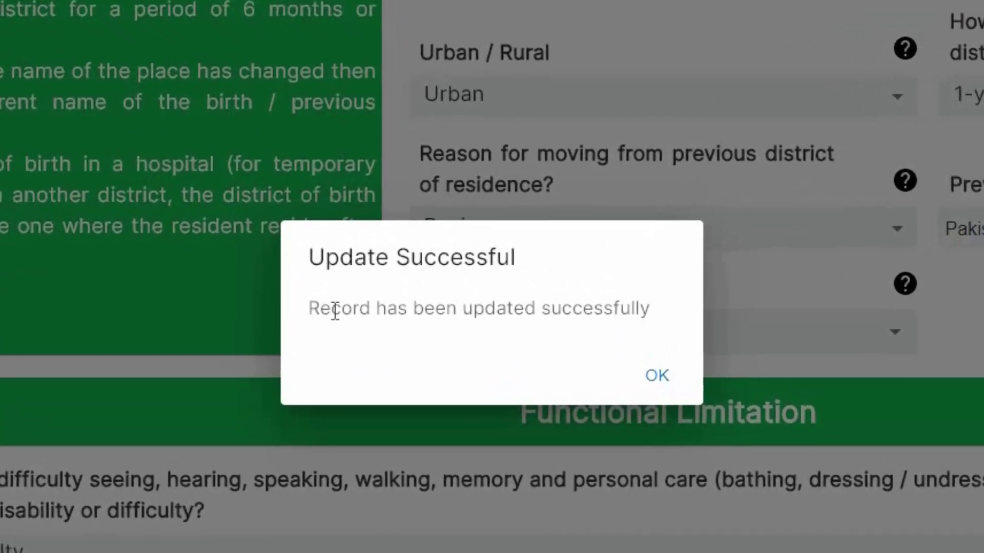
pyautogui.moveTo(310, 309); pyautogui.dragTo(655, 377)
pyautogui.click(701, 406)
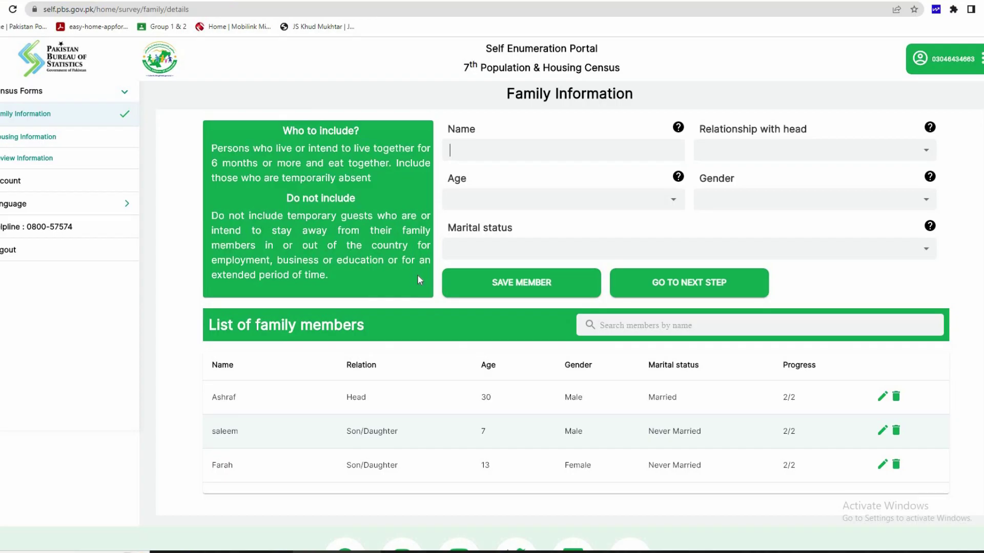
# Review the list of three family members and proceed to the next step.
pyautogui.scroll(-2, 197, 358)
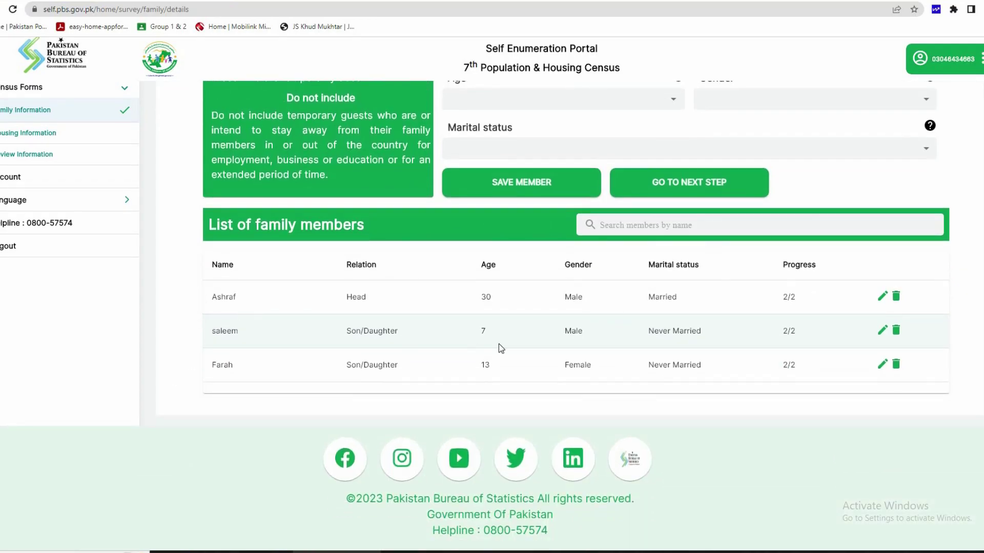
pyautogui.scroll(2, 510, 352)
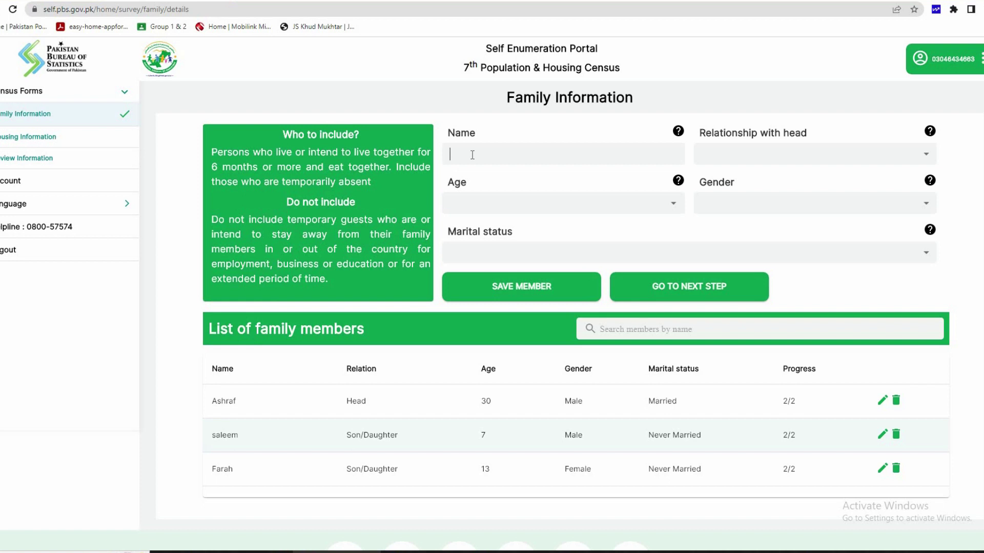
pyautogui.click(696, 291)
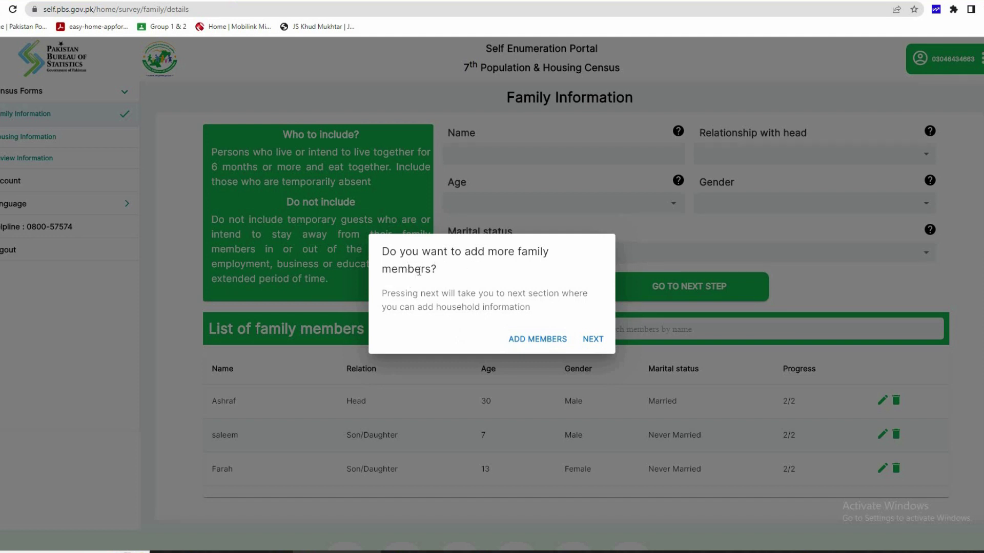
# Continue to Housing Information and record the house as Owned, with a Male owner and 4 rooms.
pyautogui.click(591, 339)
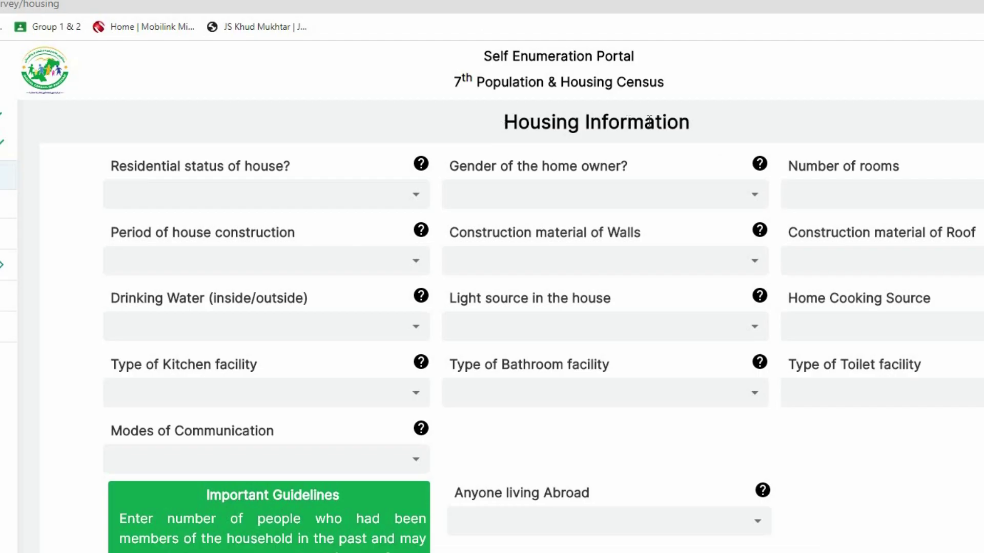
pyautogui.tripleClick(648, 121)
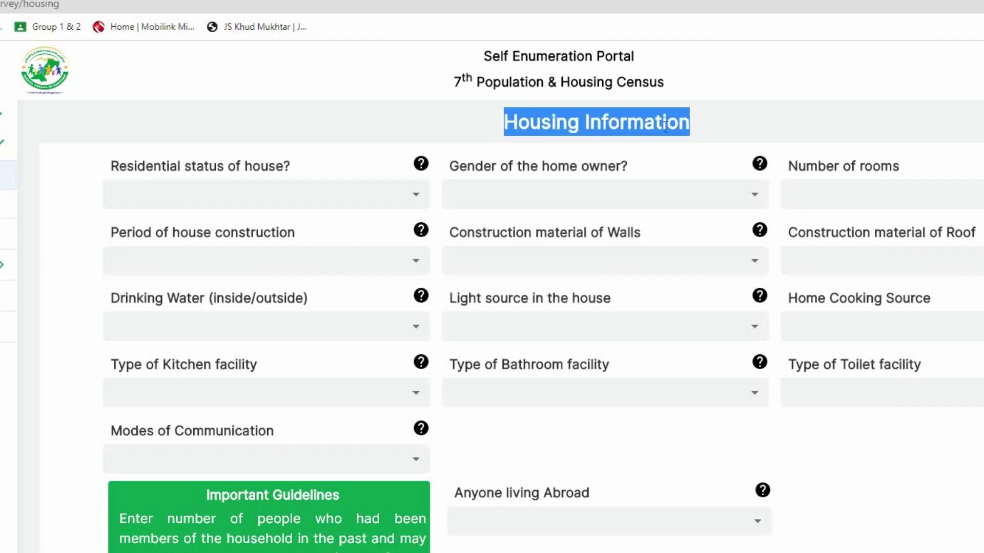
pyautogui.click(170, 202)
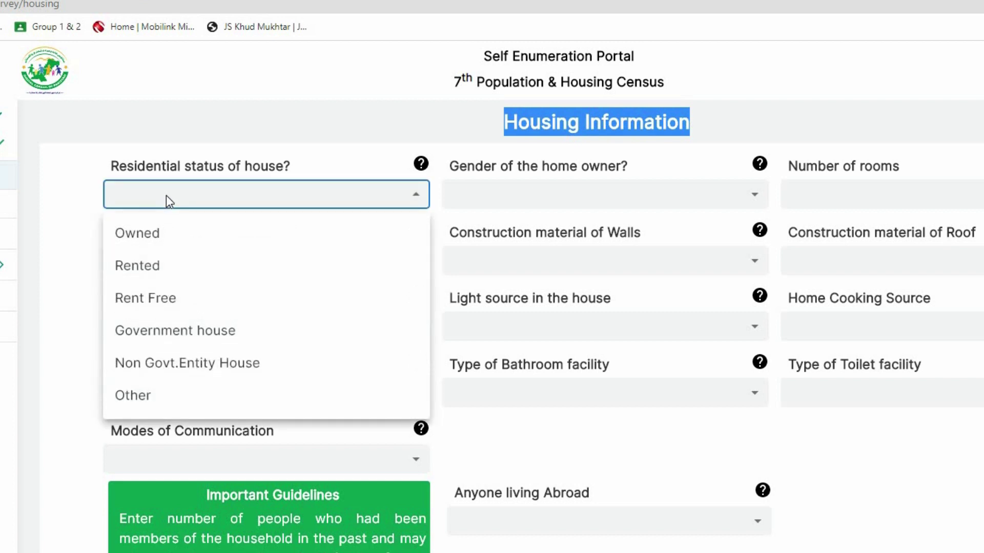
pyautogui.click(158, 246)
pyautogui.click(503, 195)
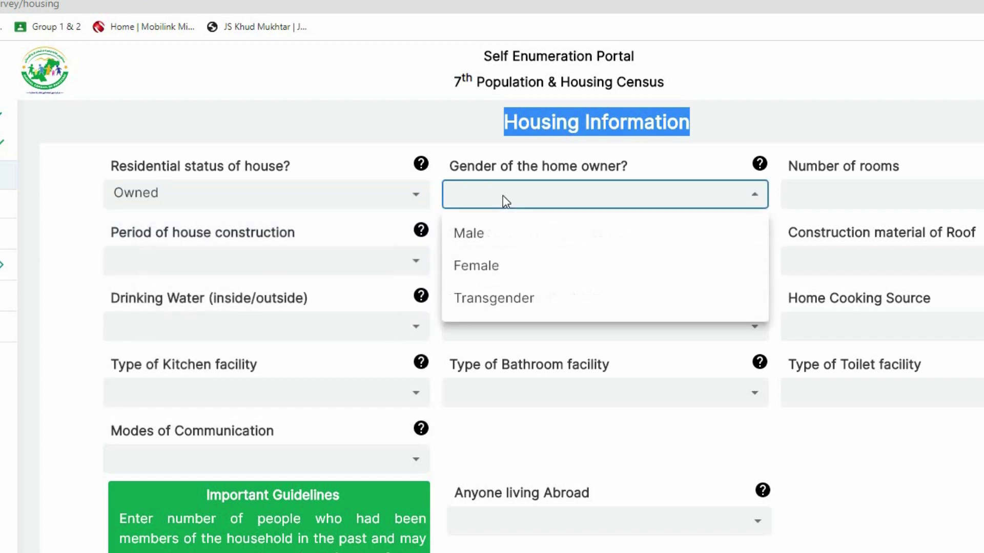
pyautogui.click(485, 238)
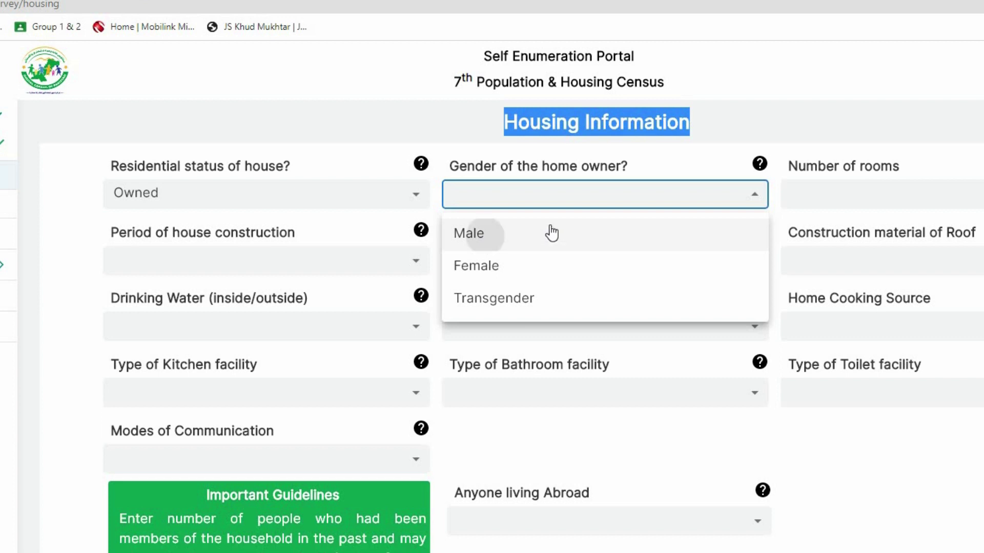
pyautogui.click(851, 196)
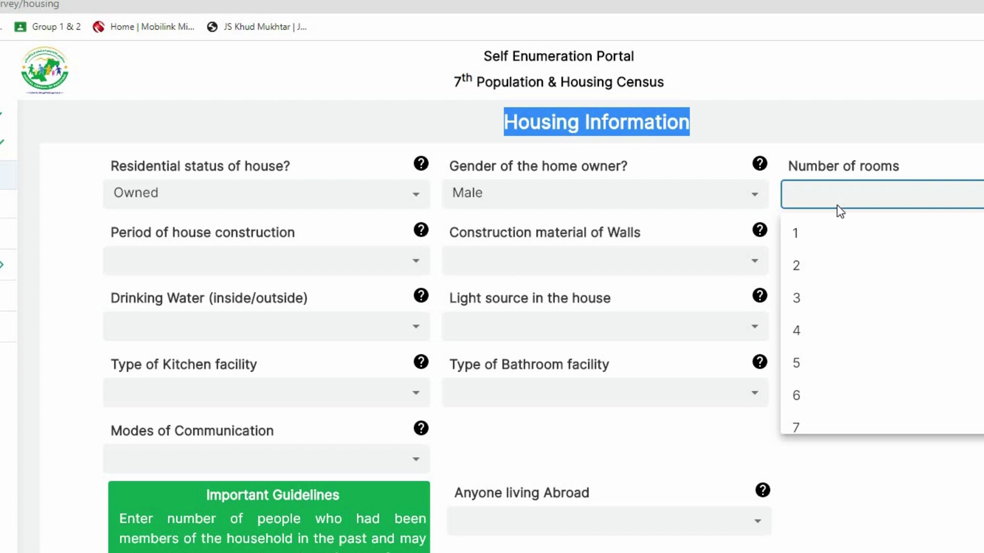
pyautogui.click(805, 334)
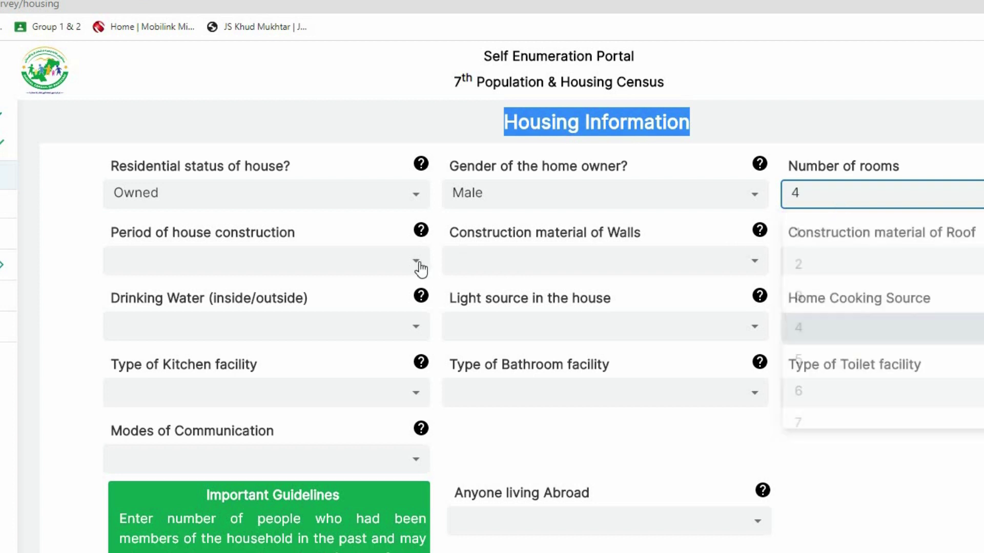
# Set construction period to 10 to 19 years, walls to Baked Bricks/ Blocks/Stones, and roof to RBC/RCC.
pyautogui.click(167, 266)
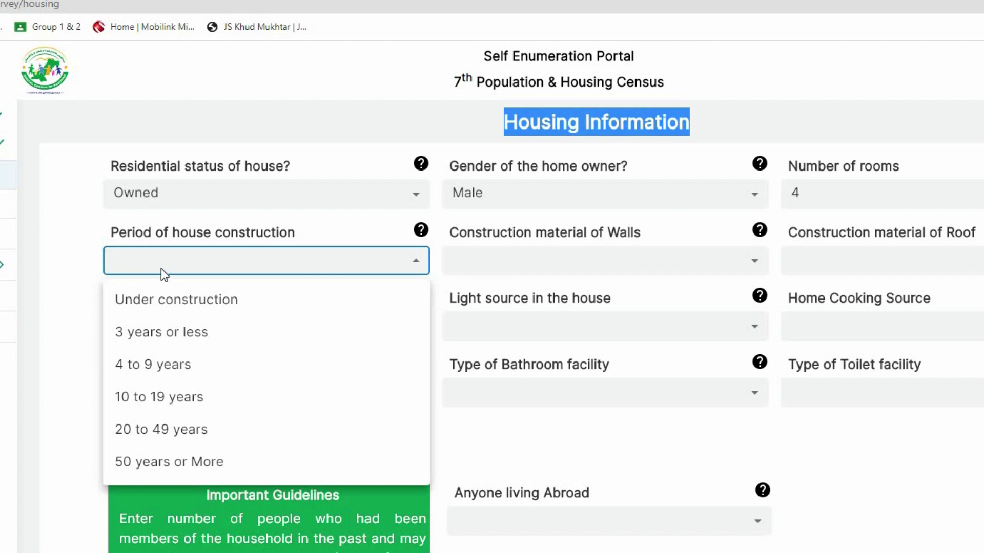
pyautogui.click(183, 402)
pyautogui.click(612, 256)
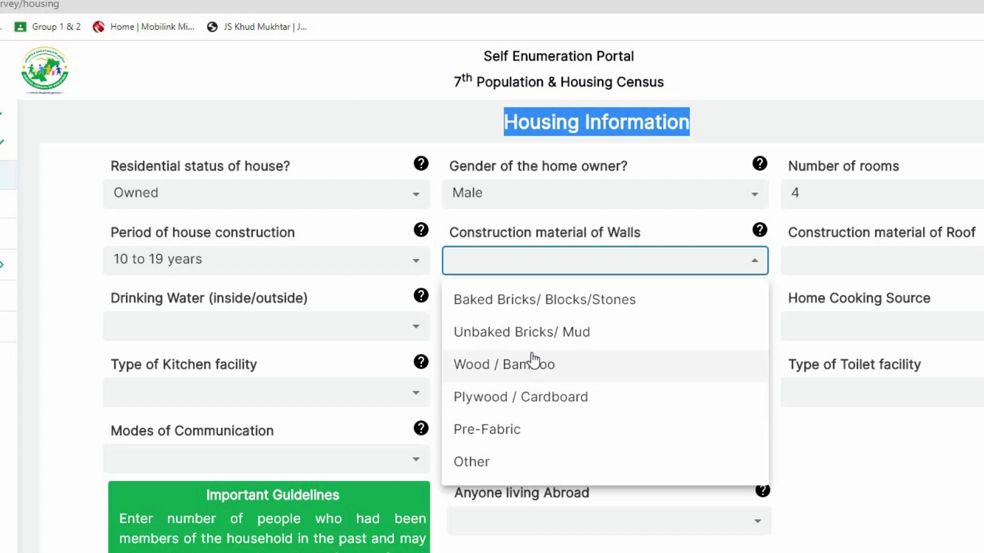
pyautogui.click(575, 302)
pyautogui.click(823, 259)
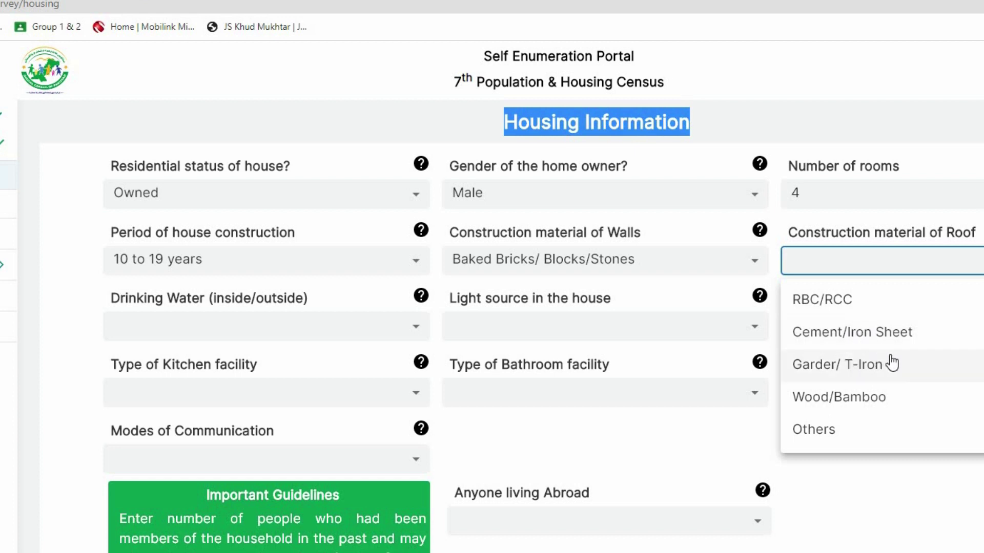
pyautogui.click(841, 365)
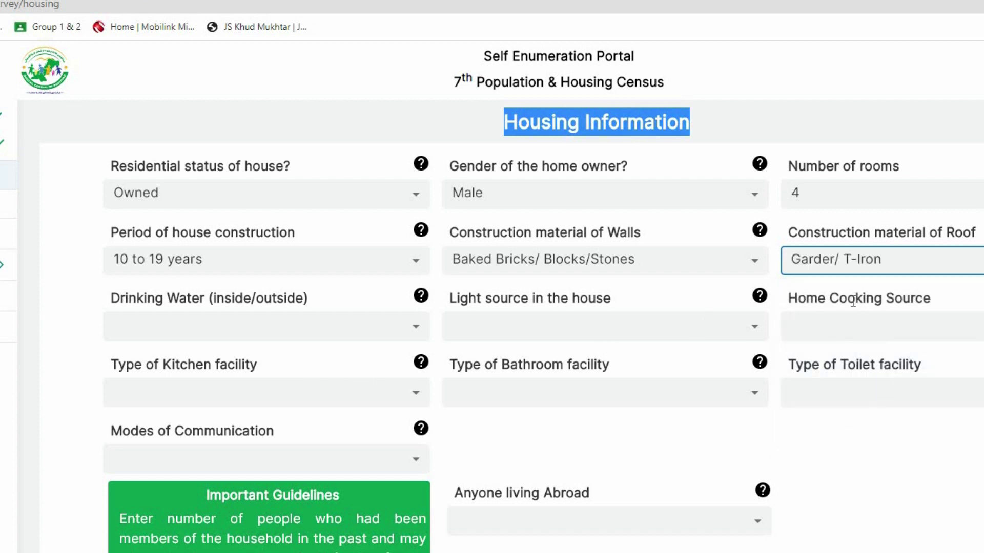
pyautogui.click(843, 271)
pyautogui.click(854, 314)
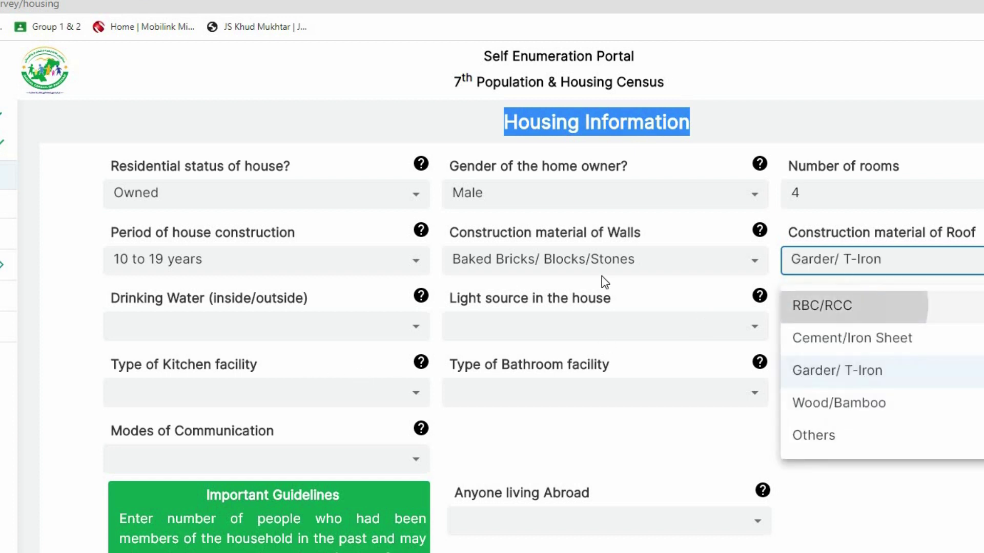
pyautogui.click(200, 329)
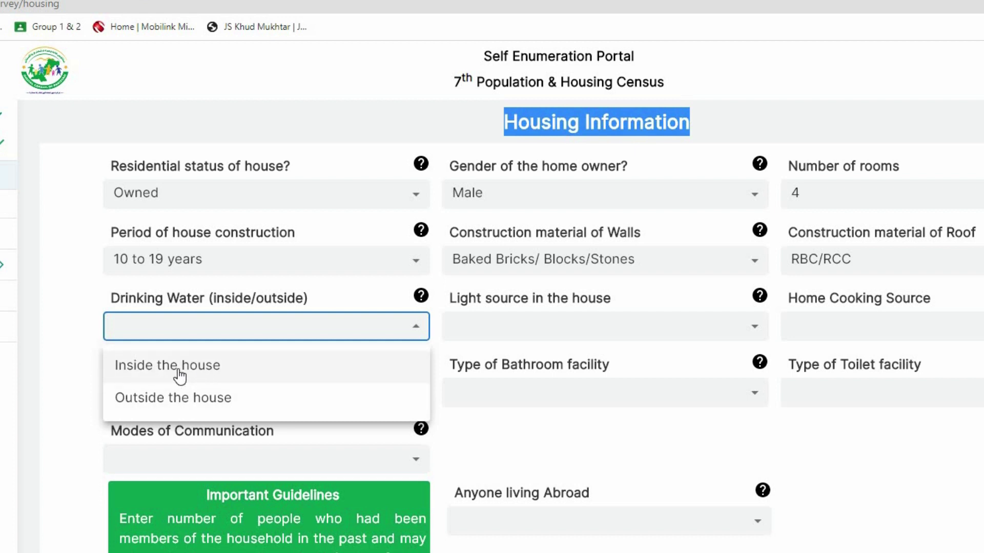
# Record drinking water as Tap water inside the house, Electricity for light, and Sui gas for cooking.
pyautogui.click(223, 366)
pyautogui.click(519, 335)
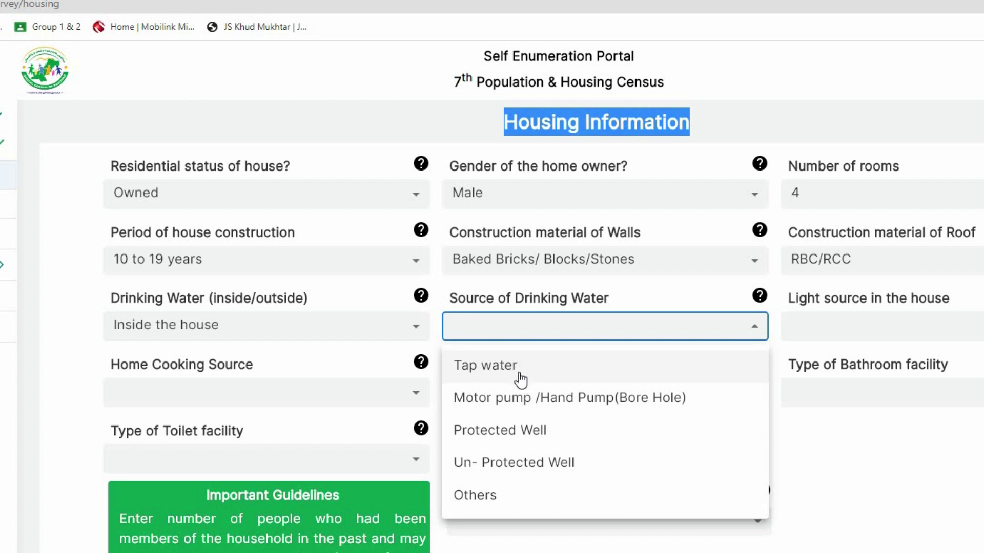
pyautogui.click(518, 377)
pyautogui.click(804, 325)
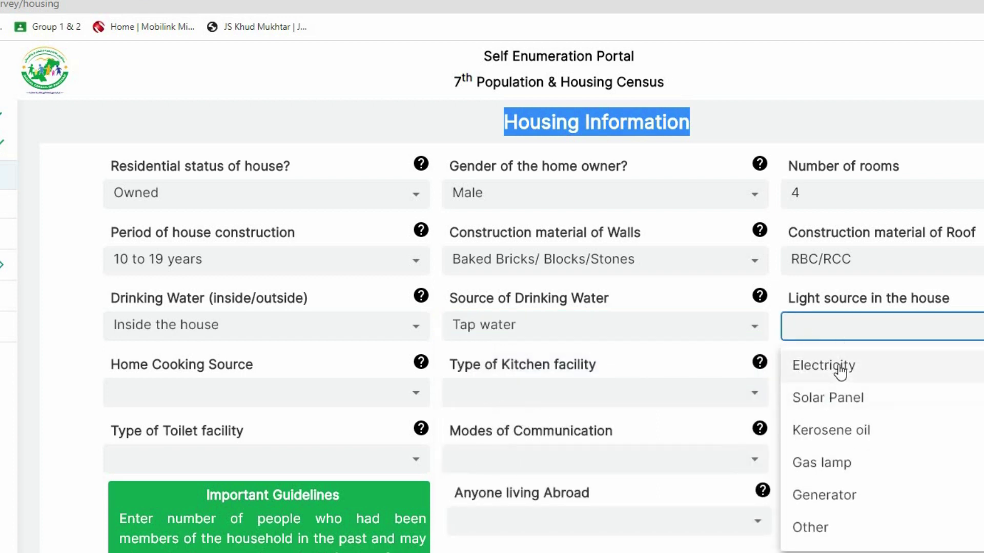
pyautogui.click(840, 367)
pyautogui.click(164, 402)
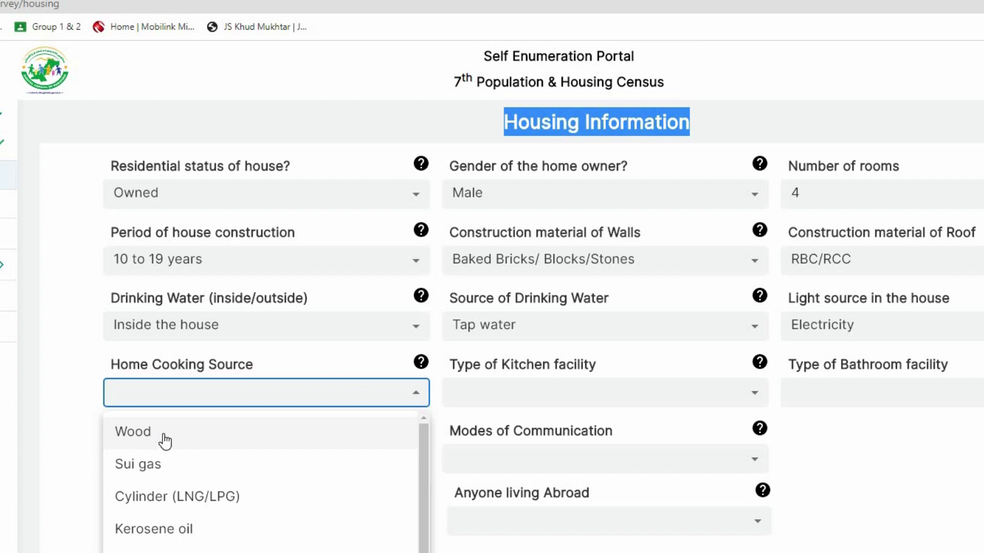
pyautogui.click(162, 464)
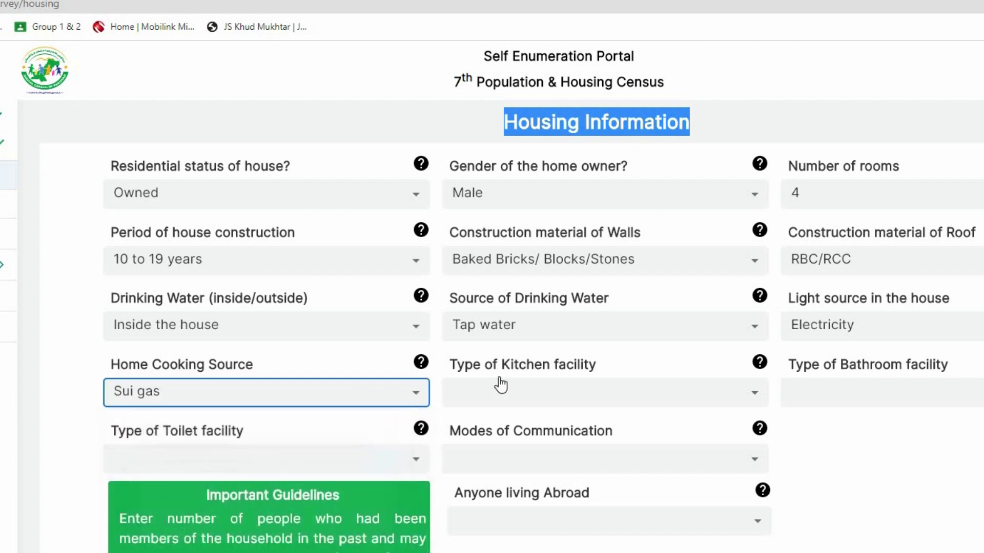
# Set separate kitchen and bathroom, a Shared toilet connected with sewerage, and tick Tv for communication.
pyautogui.click(511, 404)
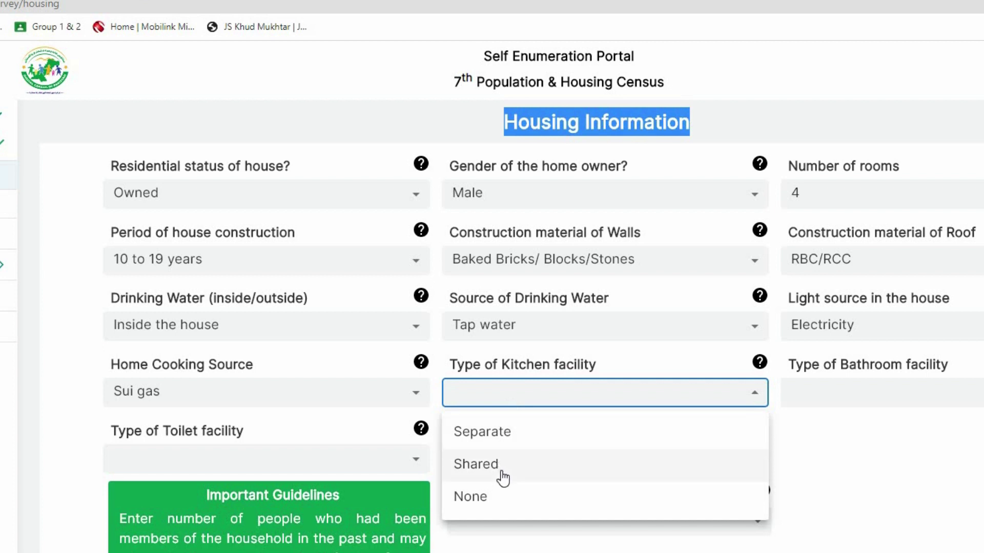
pyautogui.click(505, 440)
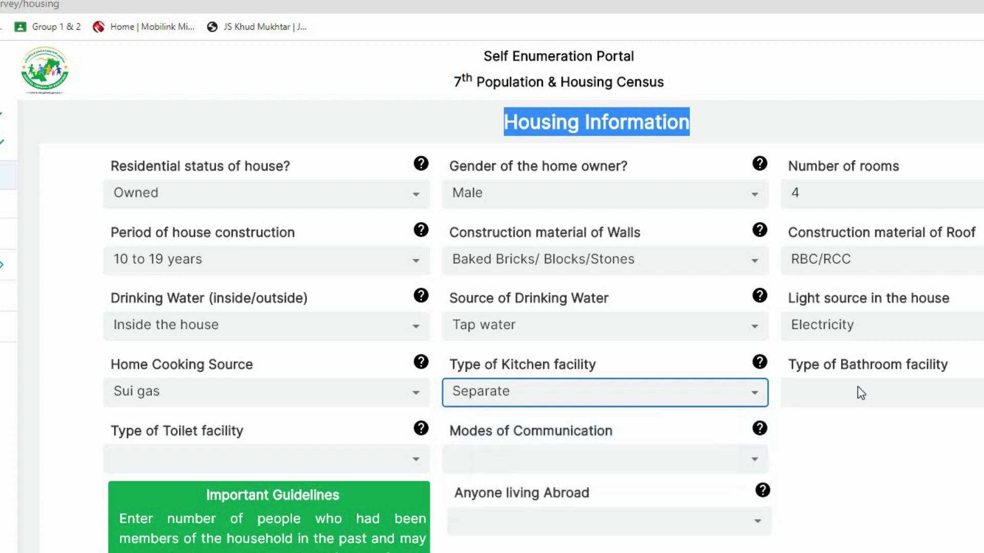
pyautogui.click(861, 392)
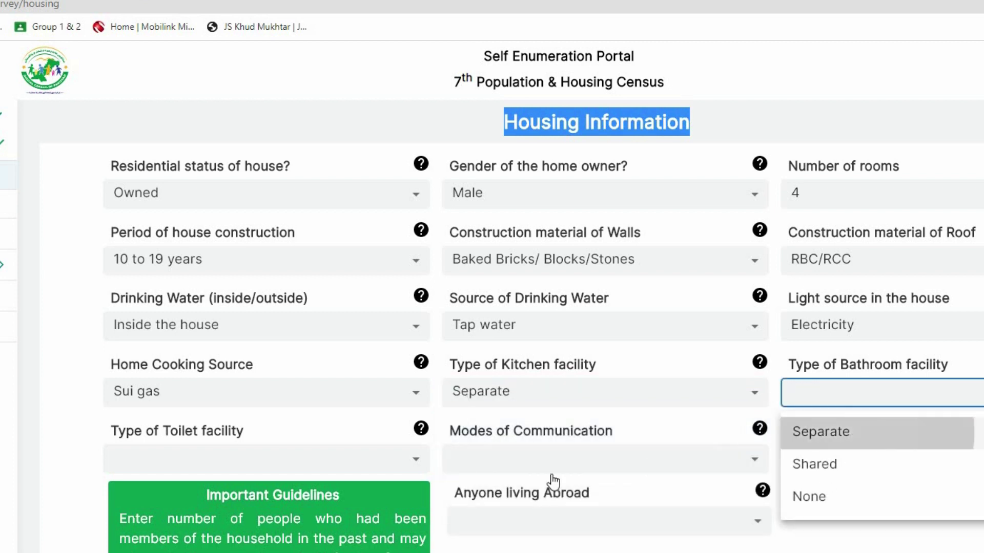
pyautogui.press('Return')
pyautogui.click(221, 456)
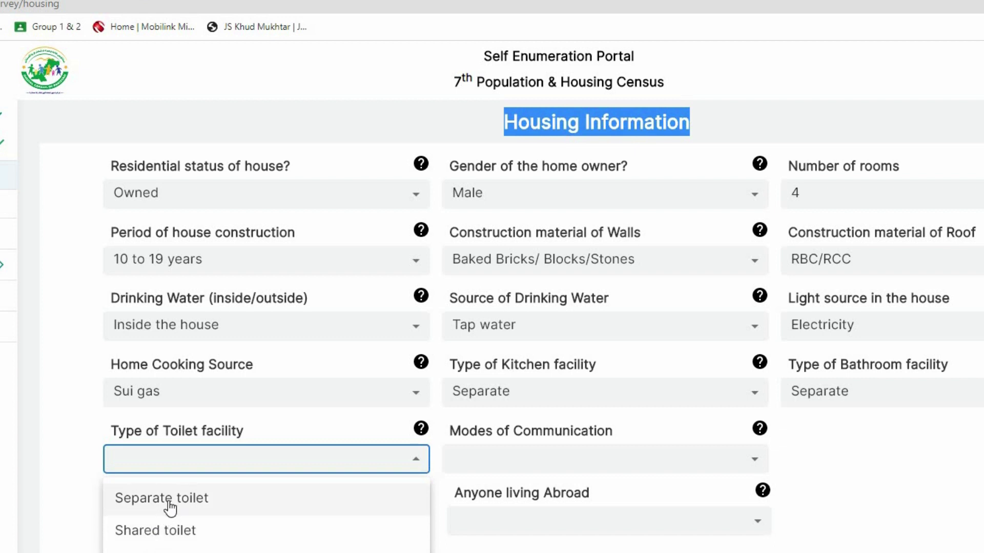
pyautogui.click(136, 532)
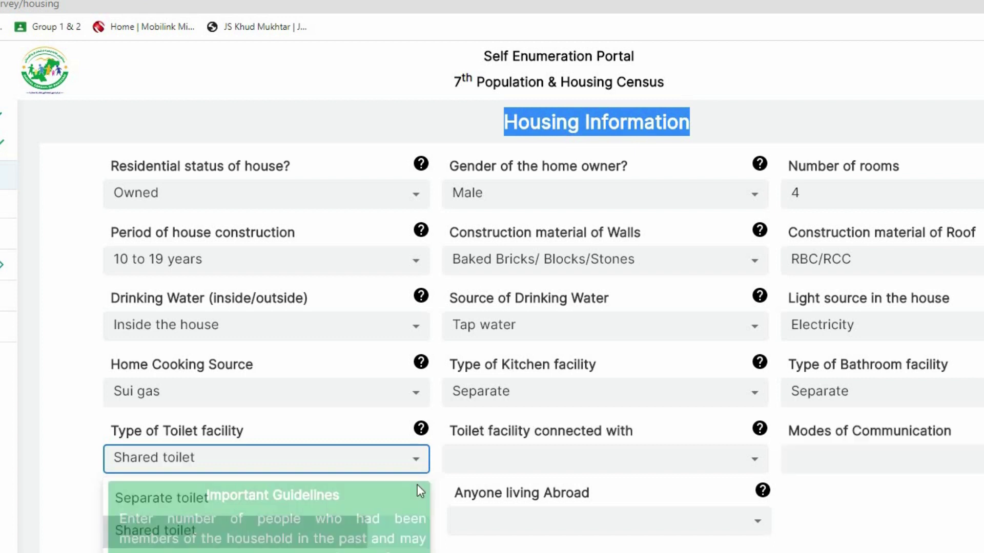
pyautogui.click(549, 462)
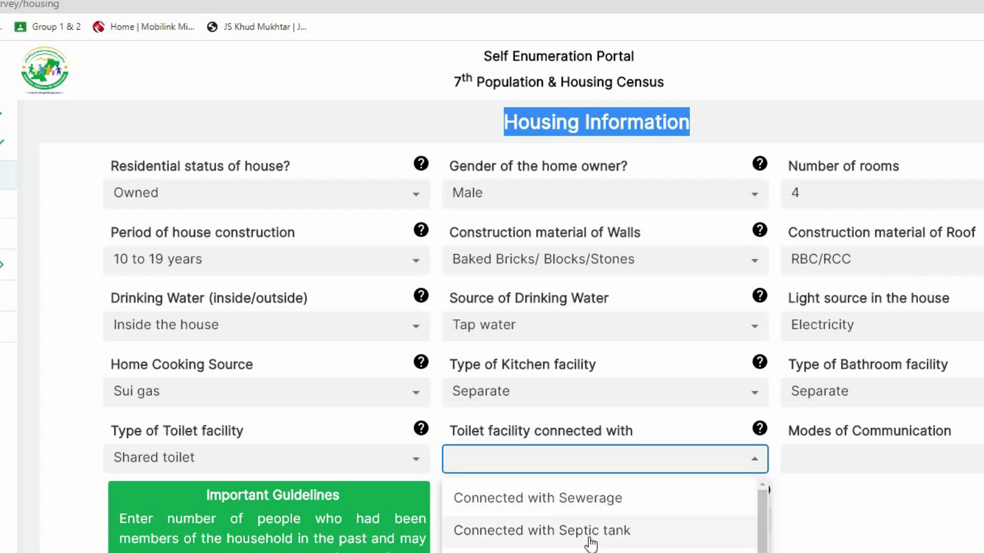
pyautogui.click(567, 499)
pyautogui.click(847, 456)
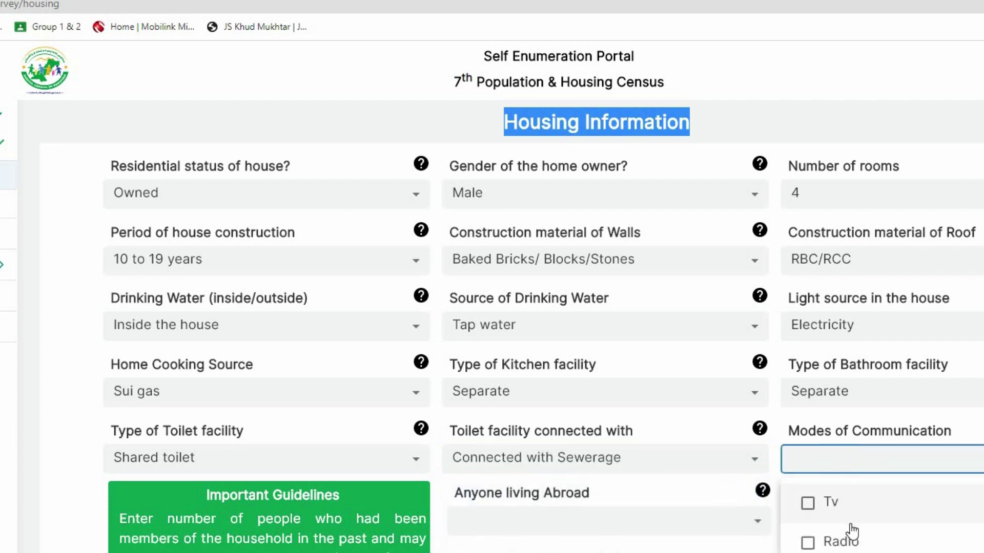
pyautogui.click(848, 506)
pyautogui.click(490, 523)
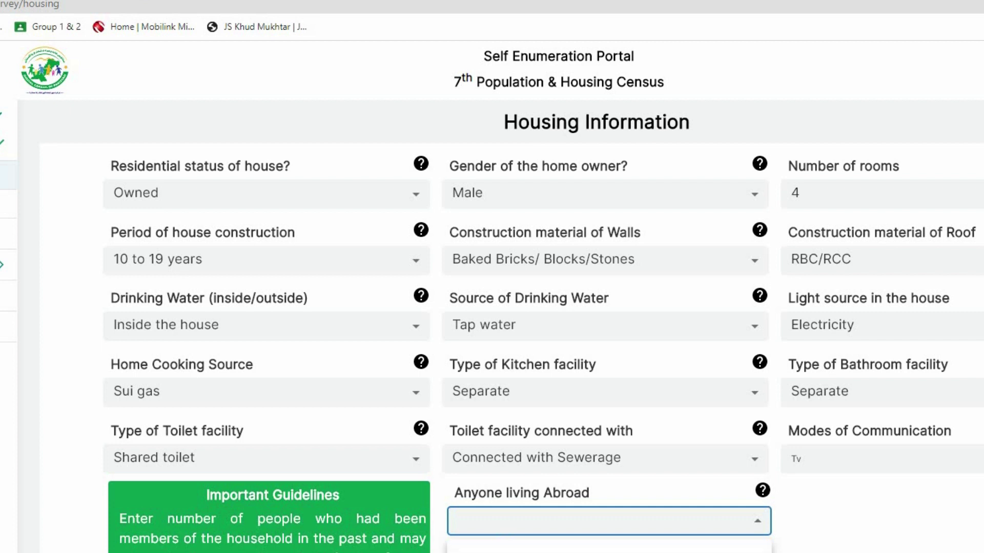
# Answer No for anyone living abroad, save the housing record, and acknowledge Update Successful.
pyautogui.click(515, 549)
pyautogui.click(535, 537)
pyautogui.click(533, 550)
pyautogui.click(461, 552)
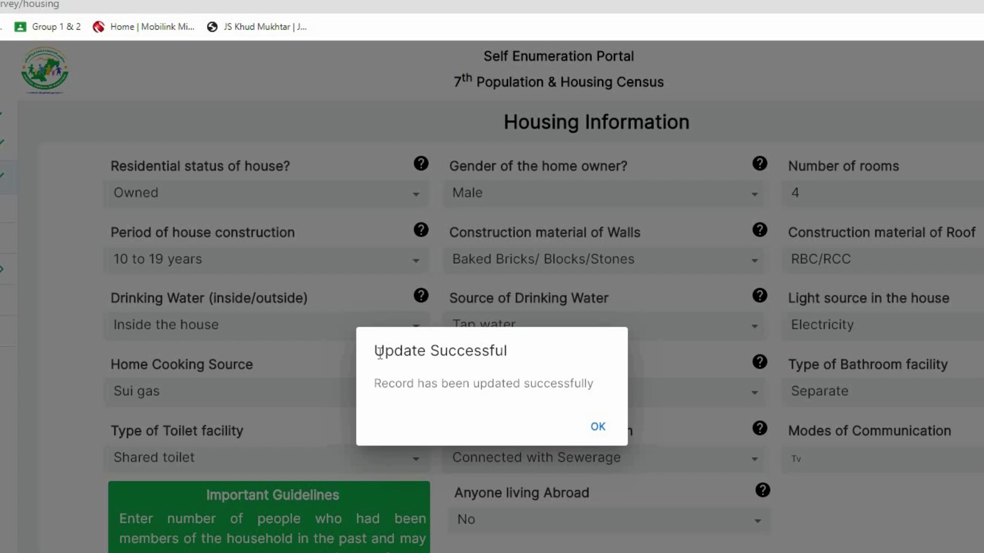
pyautogui.moveTo(374, 352); pyautogui.dragTo(527, 358)
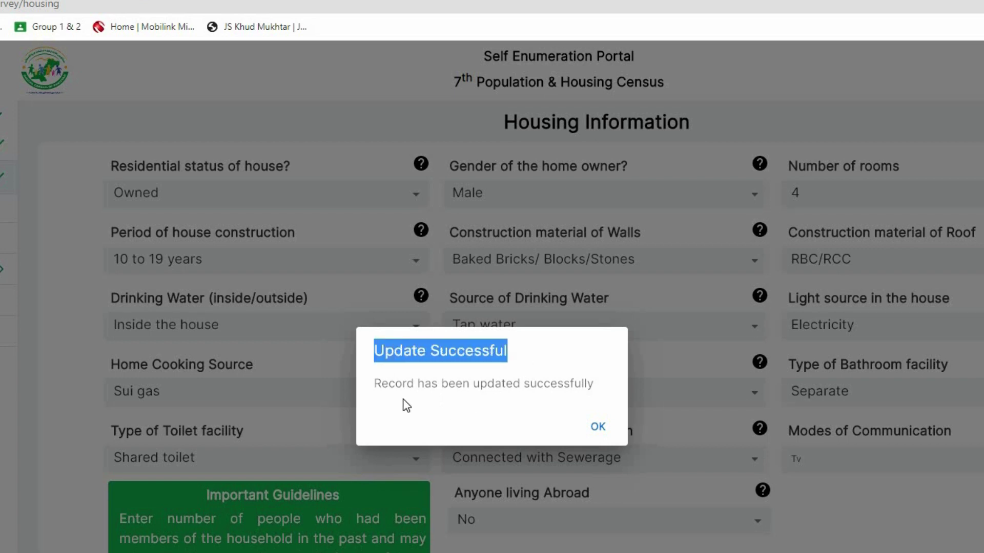
pyautogui.moveTo(368, 390); pyautogui.dragTo(602, 416)
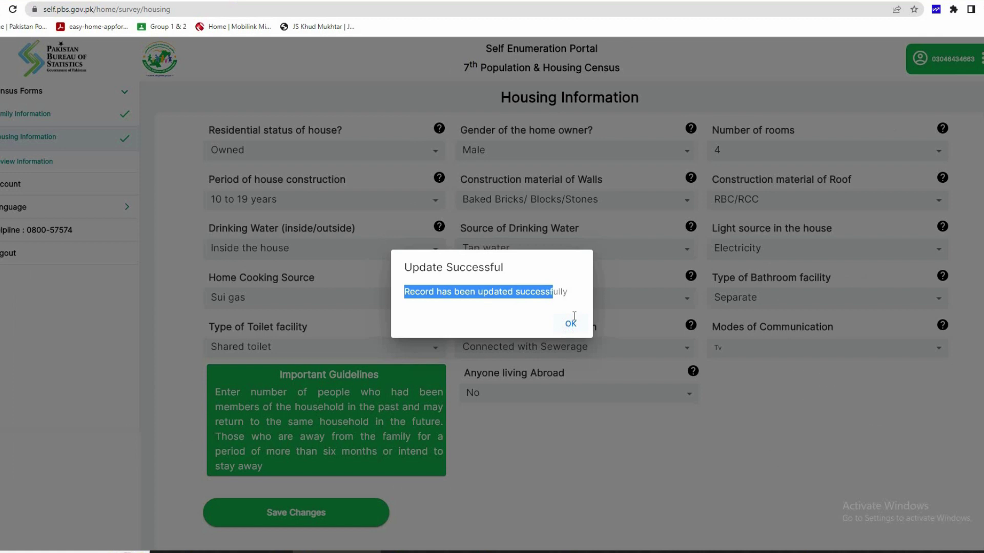
pyautogui.click(570, 323)
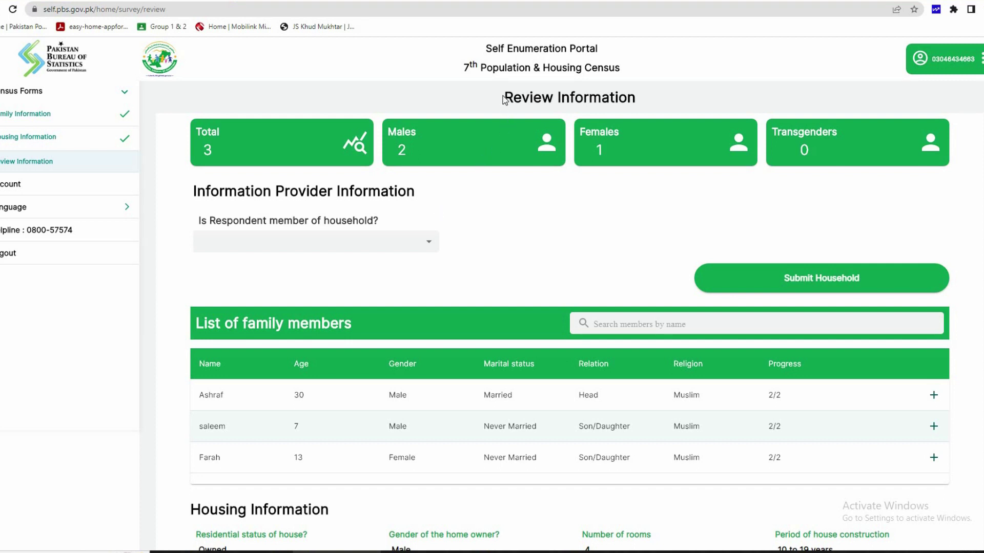
# On the Review Information page, answer Yes that the respondent is a household member.
pyautogui.moveTo(503, 97); pyautogui.dragTo(624, 97)
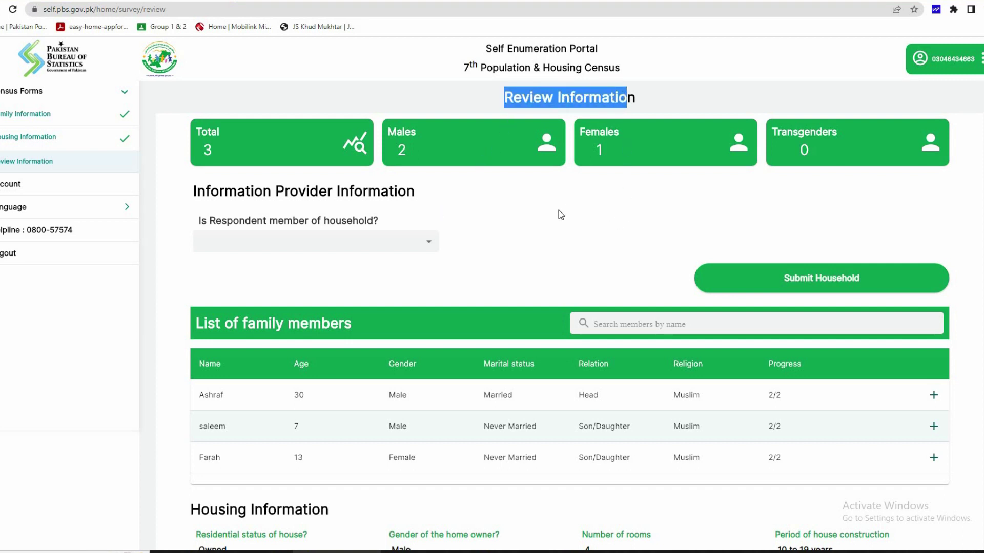
pyautogui.click(500, 186)
pyautogui.scroll(-1, 215, 183)
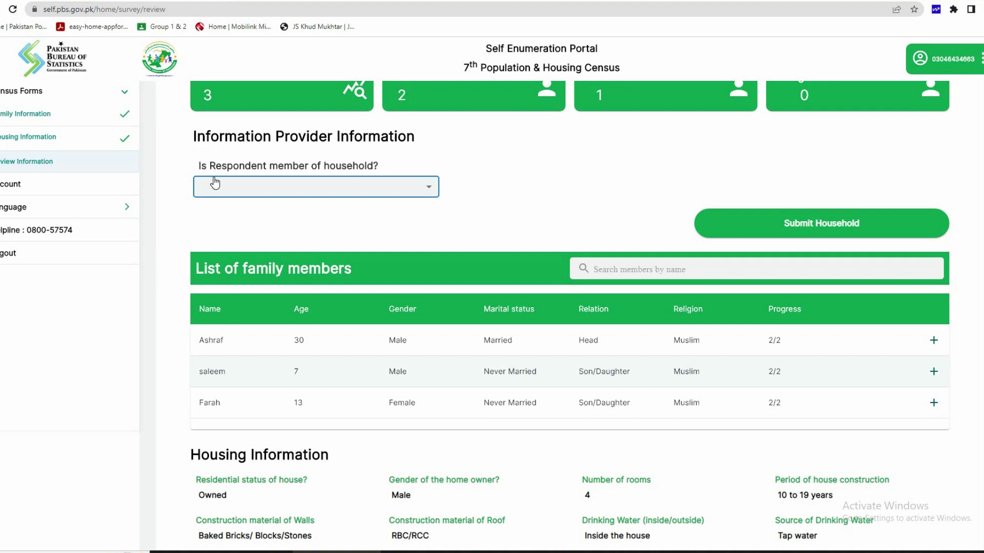
pyautogui.scroll(1, 220, 183)
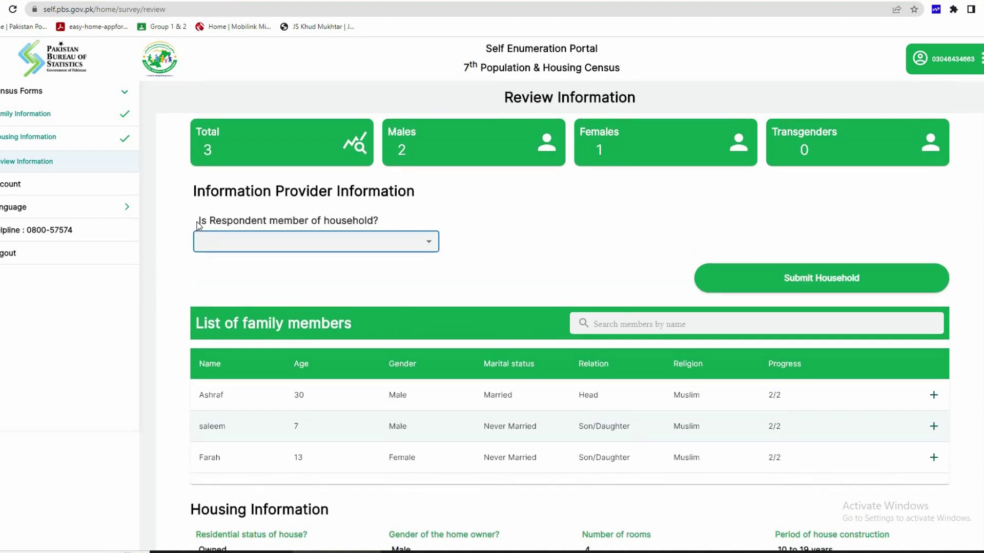
pyautogui.moveTo(198, 220); pyautogui.dragTo(386, 228)
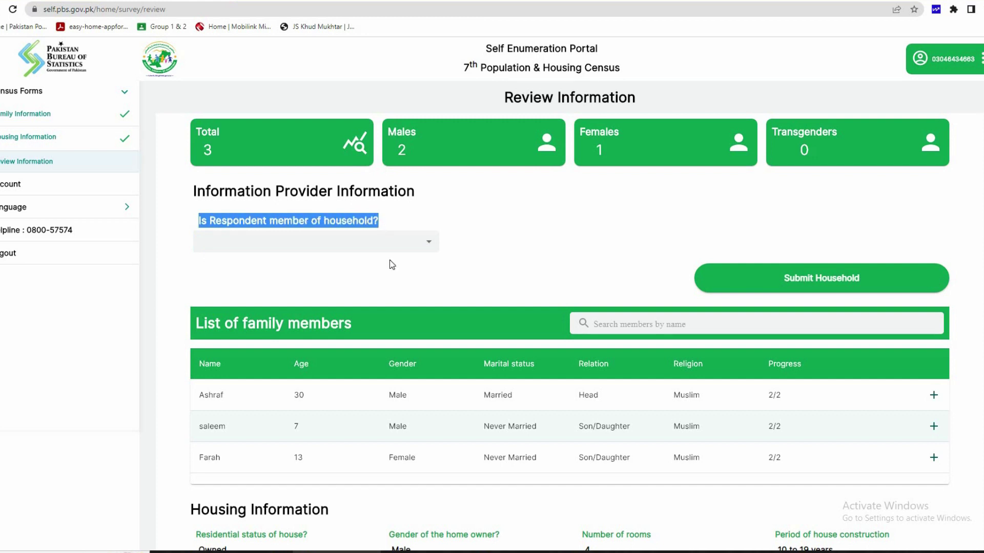
pyautogui.click(396, 242)
pyautogui.click(216, 280)
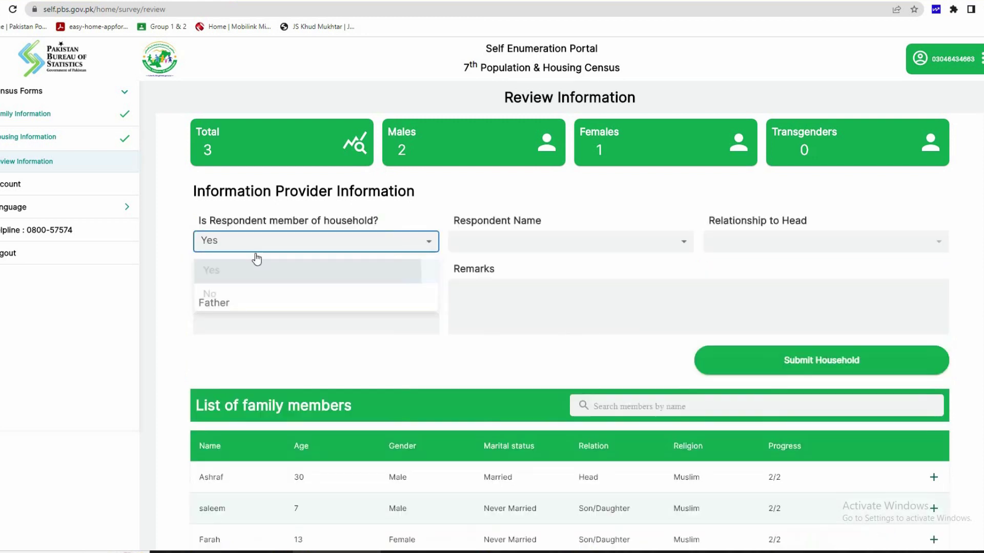
# Choose the household head as respondent with relationship Head, keeping membership as Yes.
pyautogui.click(514, 239)
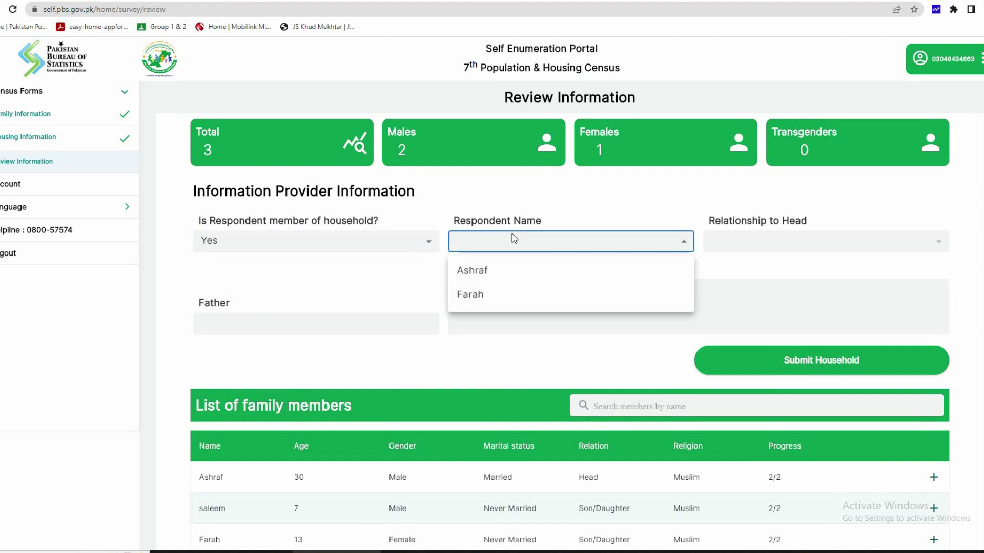
pyautogui.click(504, 271)
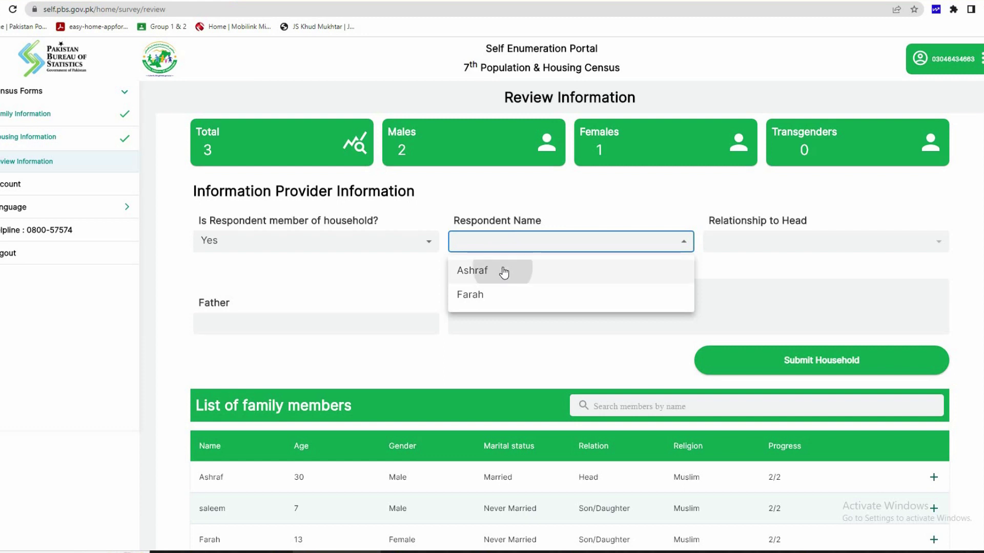
pyautogui.click(746, 238)
pyautogui.click(733, 272)
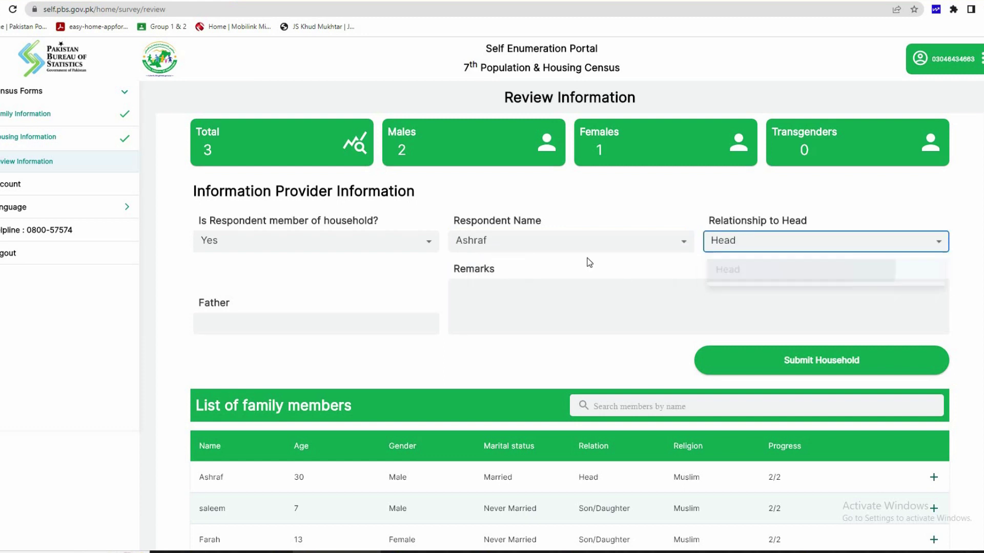
pyautogui.click(236, 329)
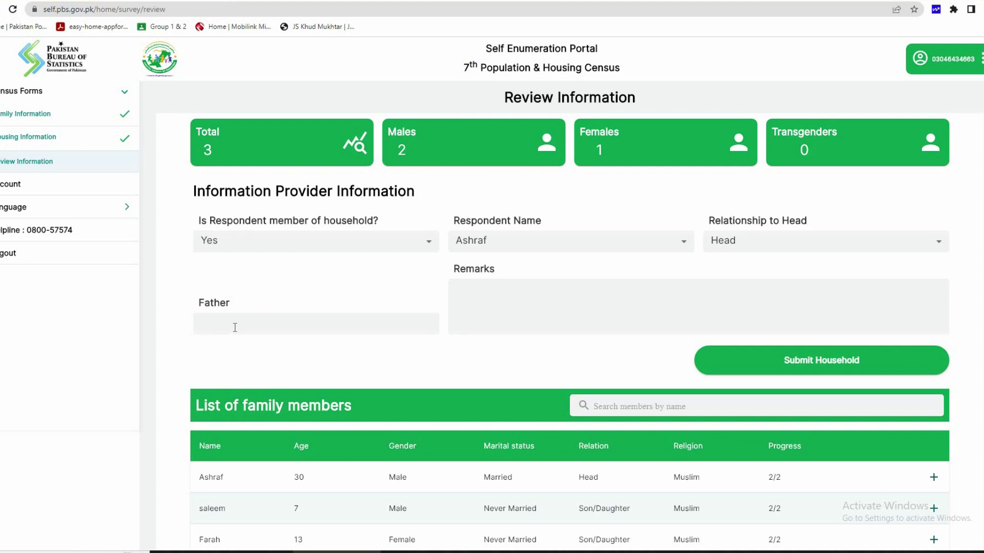
pyautogui.click(247, 243)
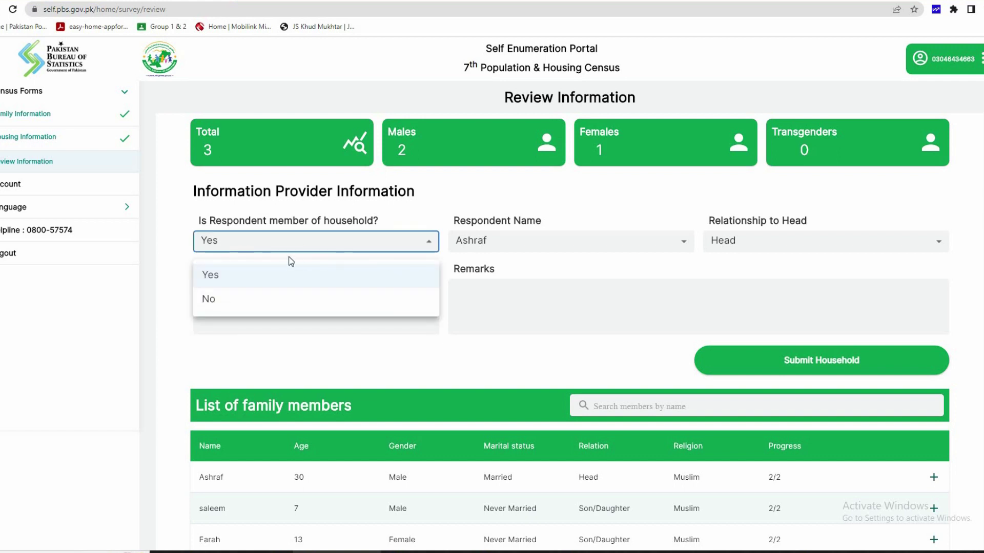
pyautogui.click(253, 340)
pyautogui.click(233, 325)
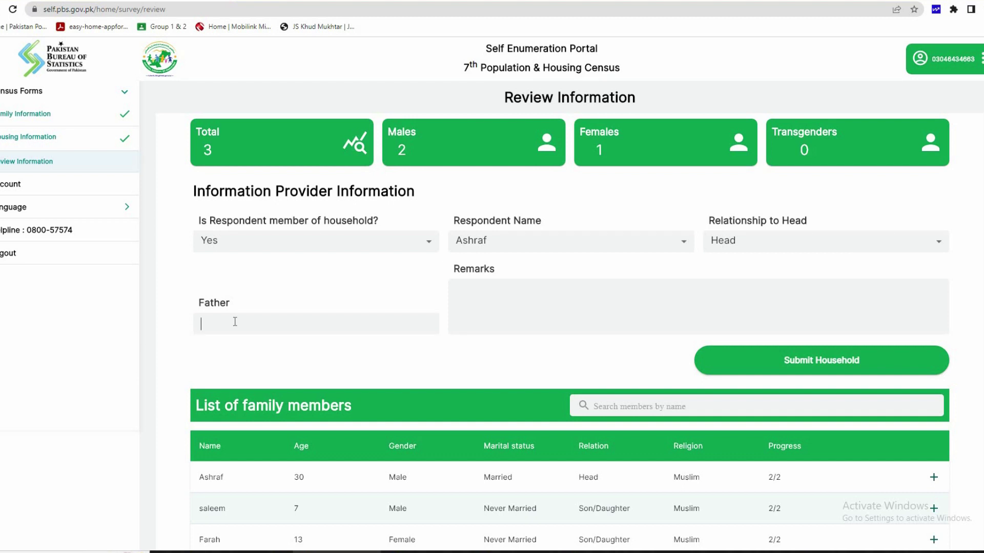
# Enter the father's name and submit the completed household census.
pyautogui.write('Ayan')
pyautogui.click(501, 288)
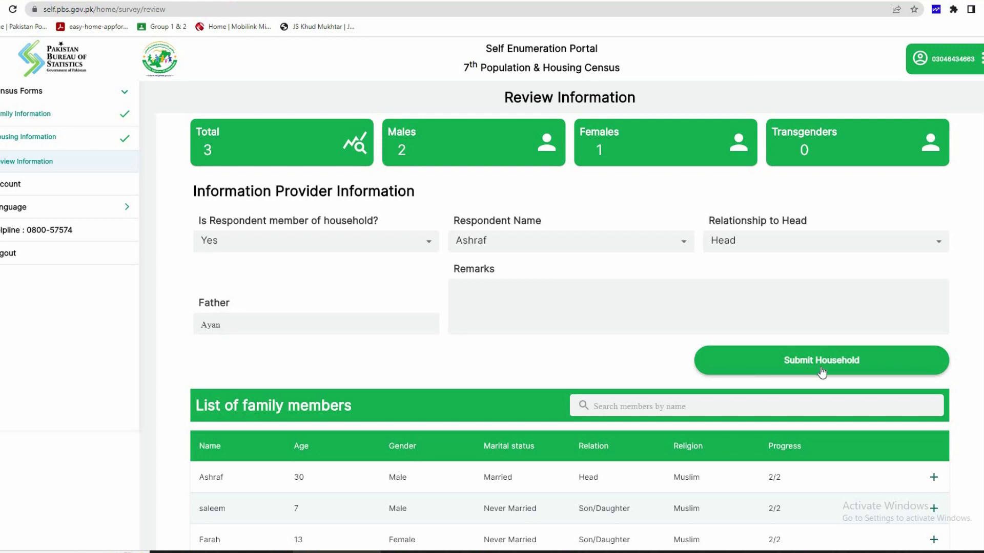
pyautogui.click(843, 373)
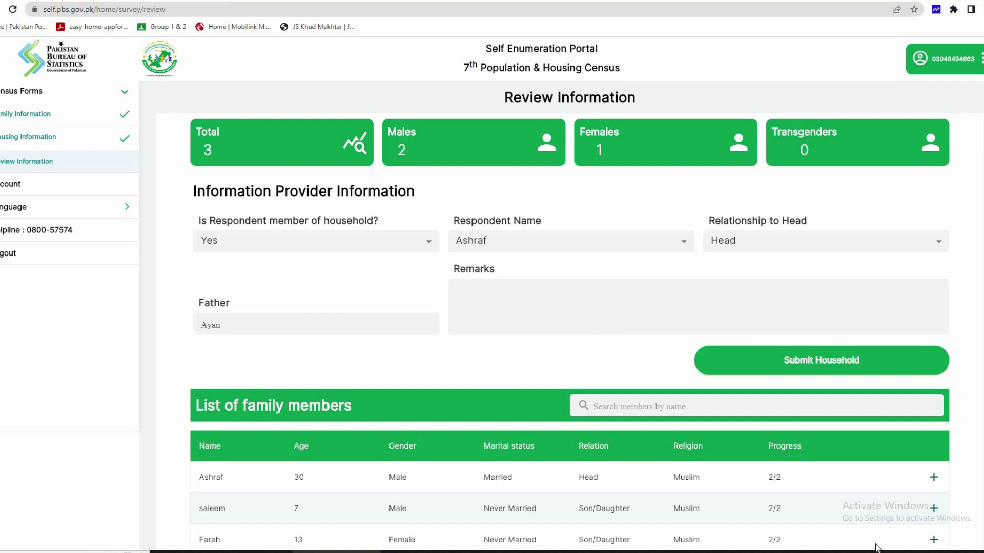
pyautogui.click(906, 539)
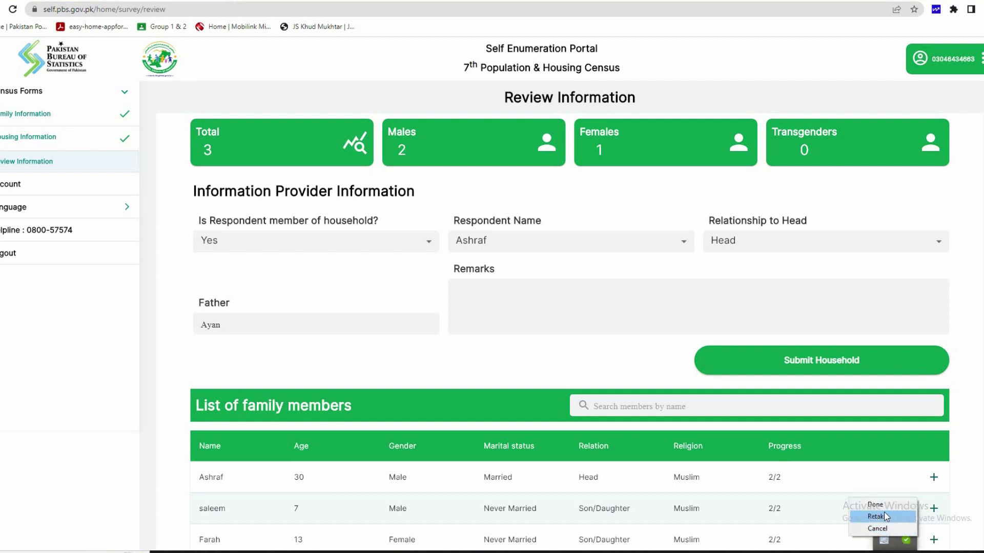